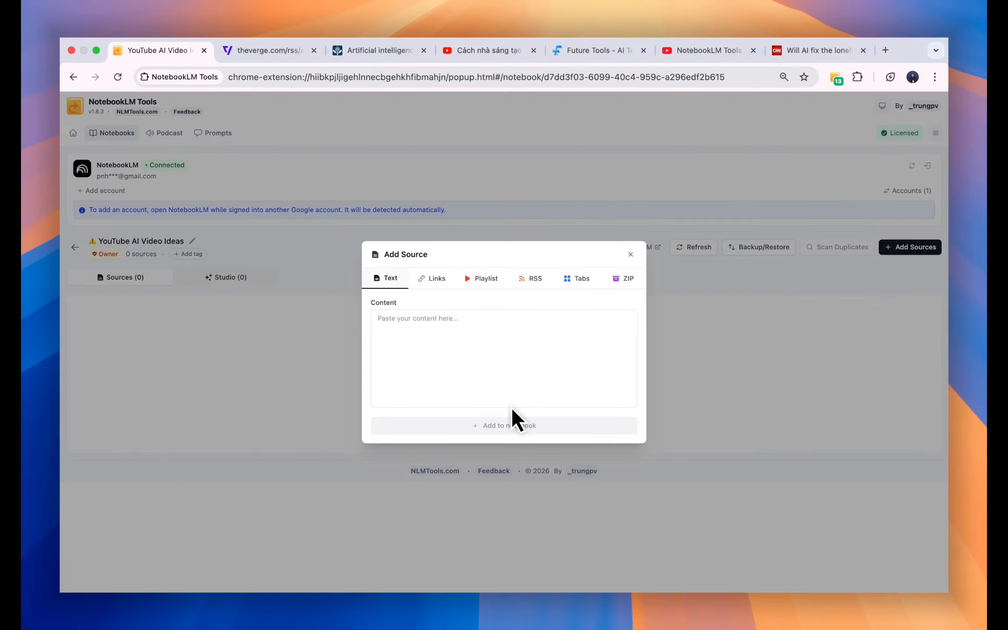
Enter a text source titled "3 AI video ideas:" listing AI tools for students, best free AI video generators, and AI workflow for YouTube Shorts
{"action": "left_click", "coordinate": [451, 321]}
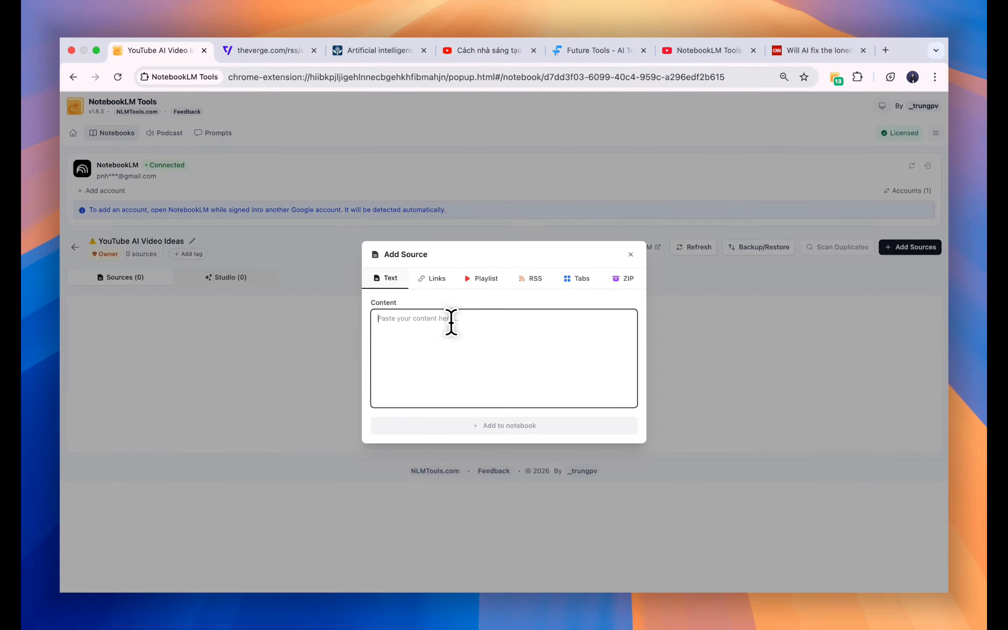
{"action": "type", "text": "3 AI video ideas: - AI tools for students - Best free AI video generators - AI workflow for YouTube Shorts"}
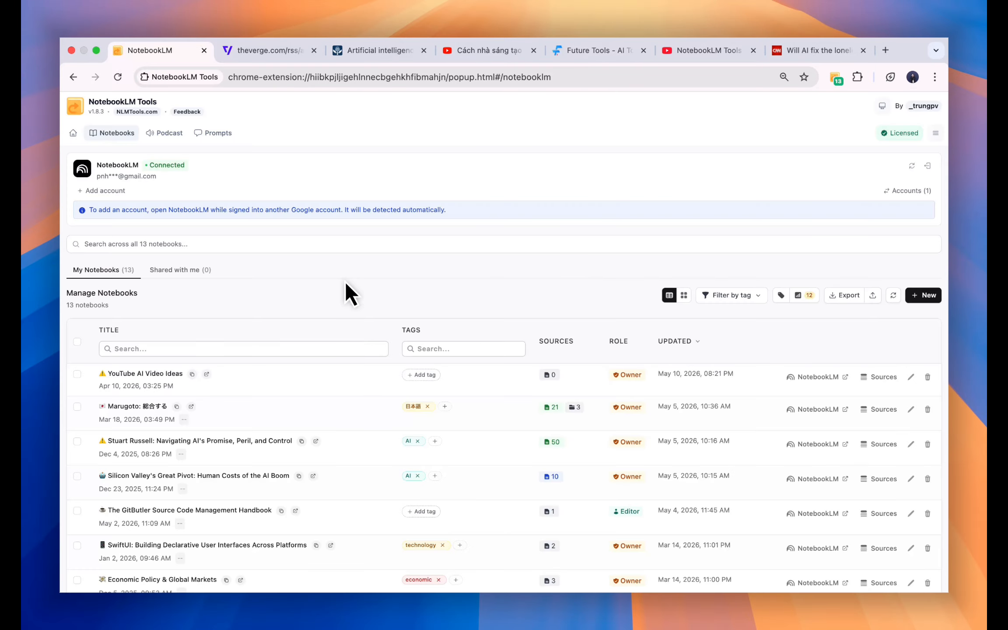
Open the YouTube AI Video Ideas notebook, refresh its sources, and view the content of the Blueprint for AI Video Production source
{"action": "left_click", "coordinate": [146, 374]}
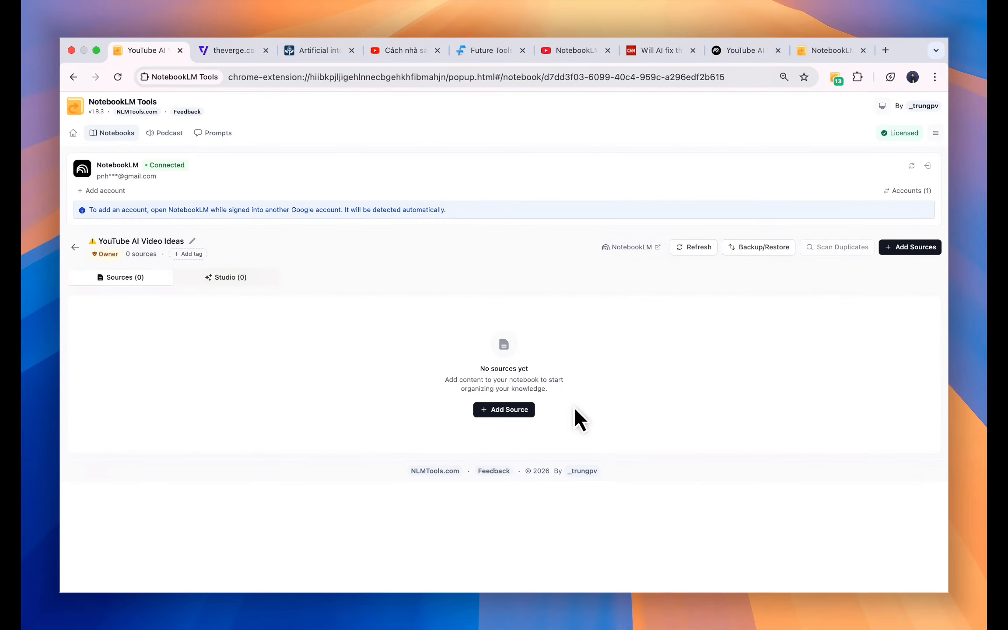
{"action": "left_click", "coordinate": [699, 250]}
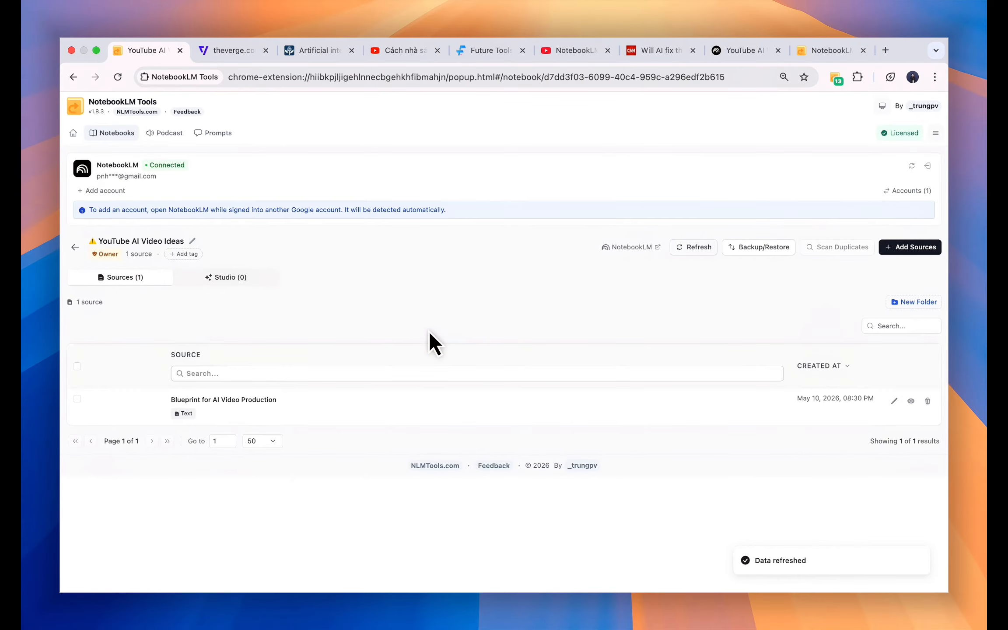
{"action": "left_click", "coordinate": [912, 401]}
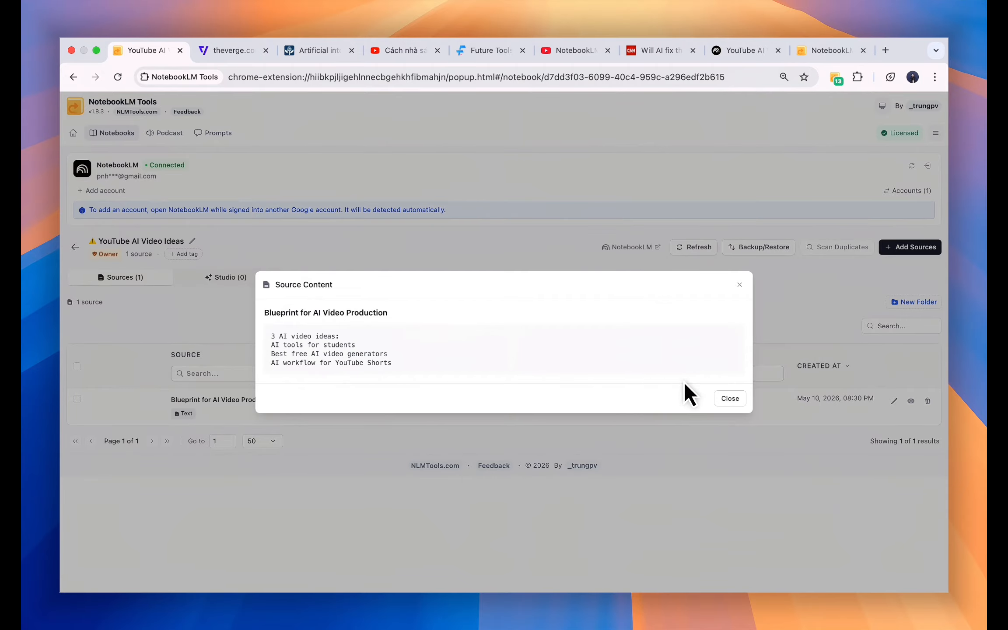
{"action": "left_click", "coordinate": [730, 398]}
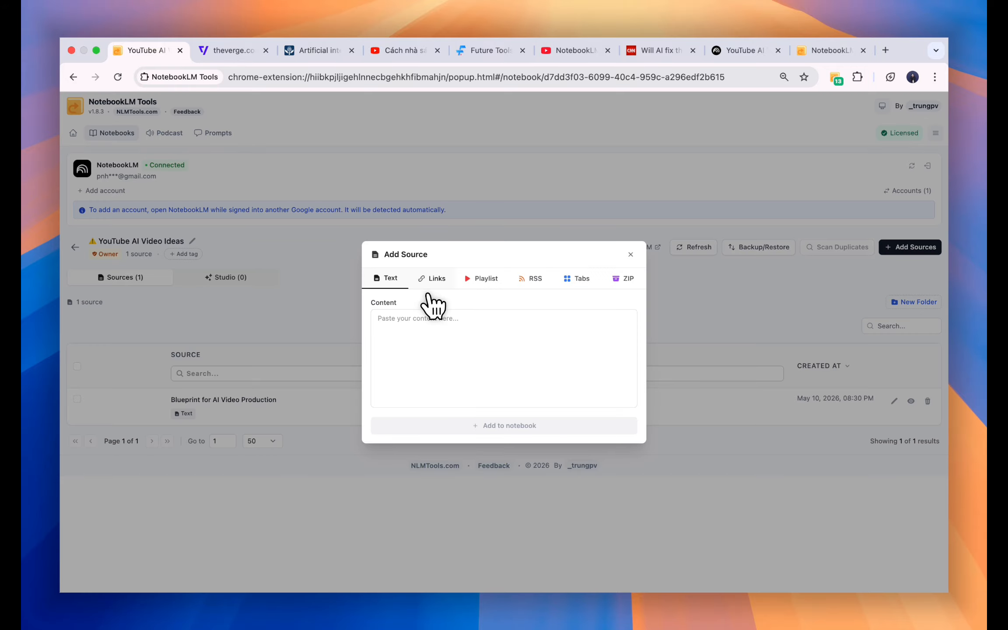
{"action": "left_click", "coordinate": [433, 266]}
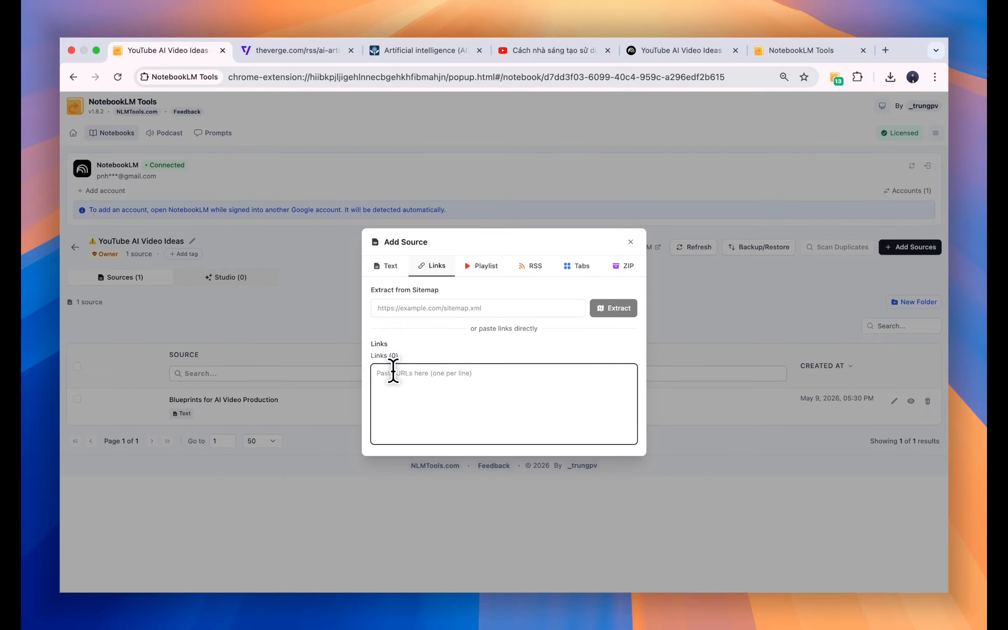
{"action": "type", "text": "https://openai.com/ https://www.futuretools.io/ https://www.theverge.com/ai-artificial-intelligence"}
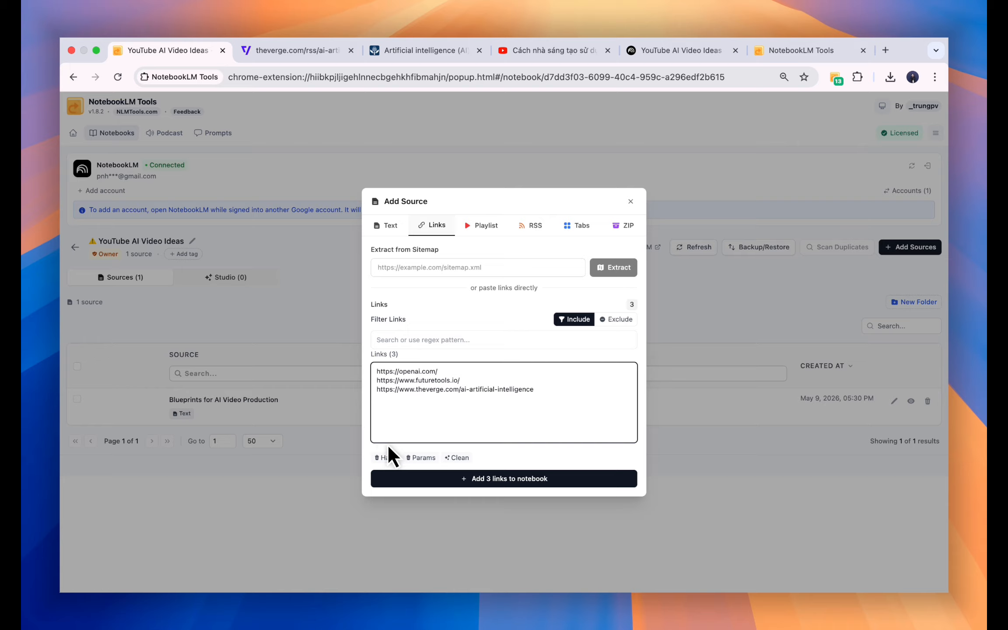
{"action": "left_click", "coordinate": [386, 457]}
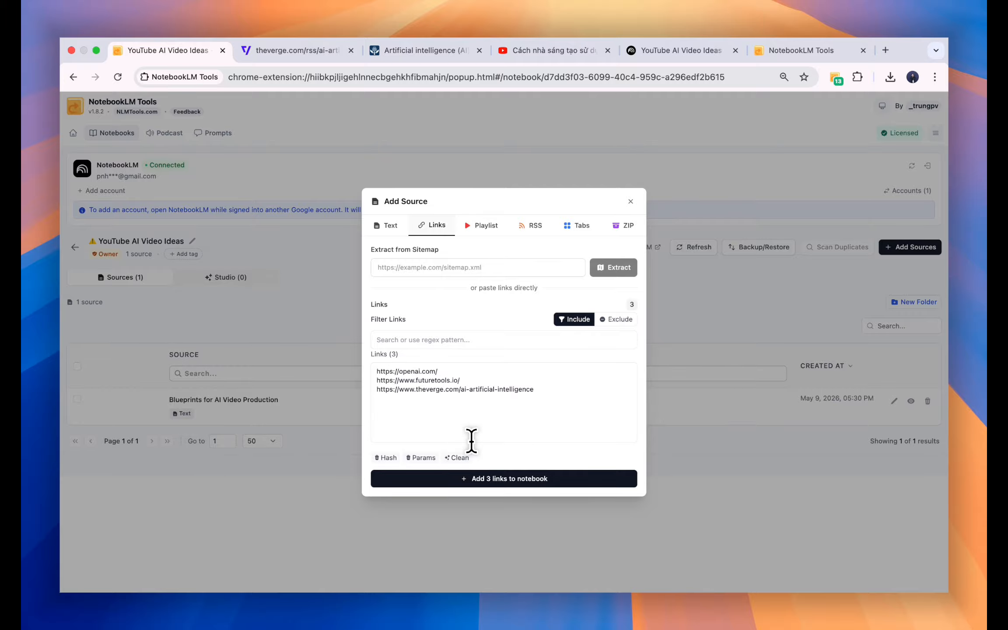
{"action": "left_click", "coordinate": [547, 388]}
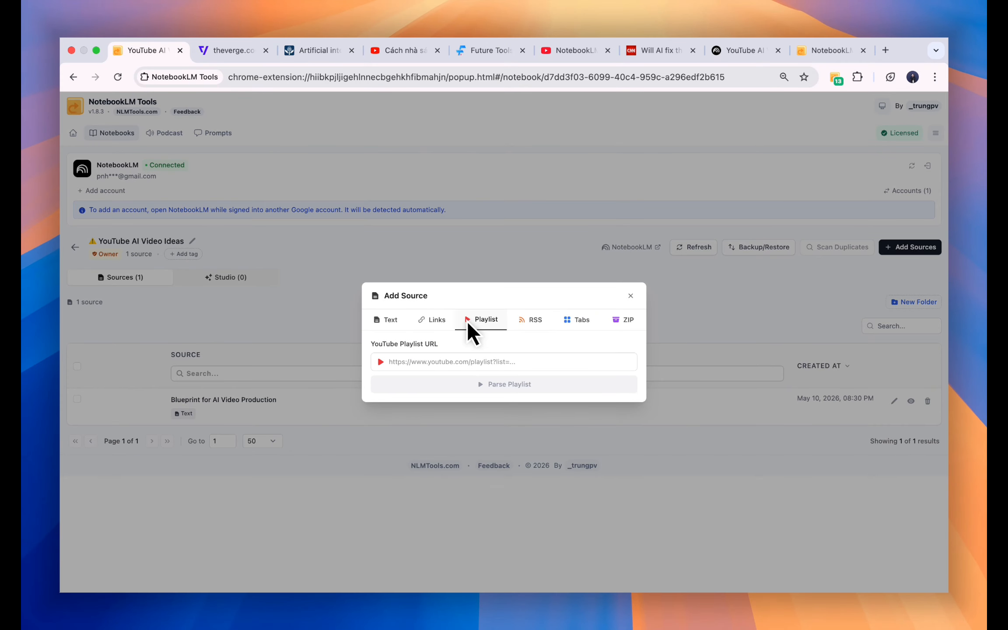
Parse the NotebookLM Tools YouTube playlist from its pasted URL and review the videos offered for import
{"action": "left_click", "coordinate": [466, 359]}
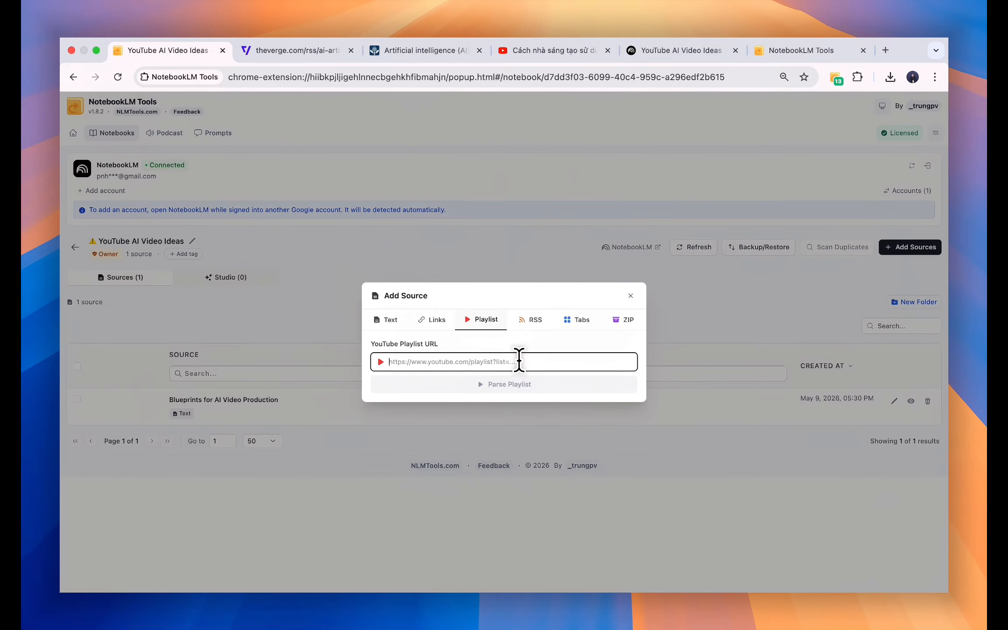
{"action": "key", "text": "super+v"}
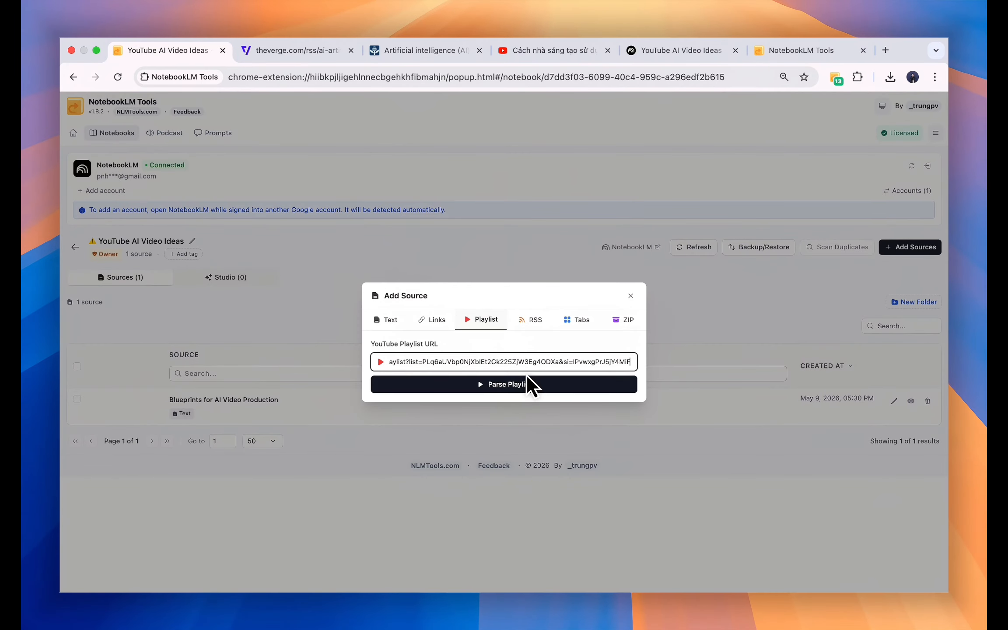
{"action": "left_click", "coordinate": [509, 385]}
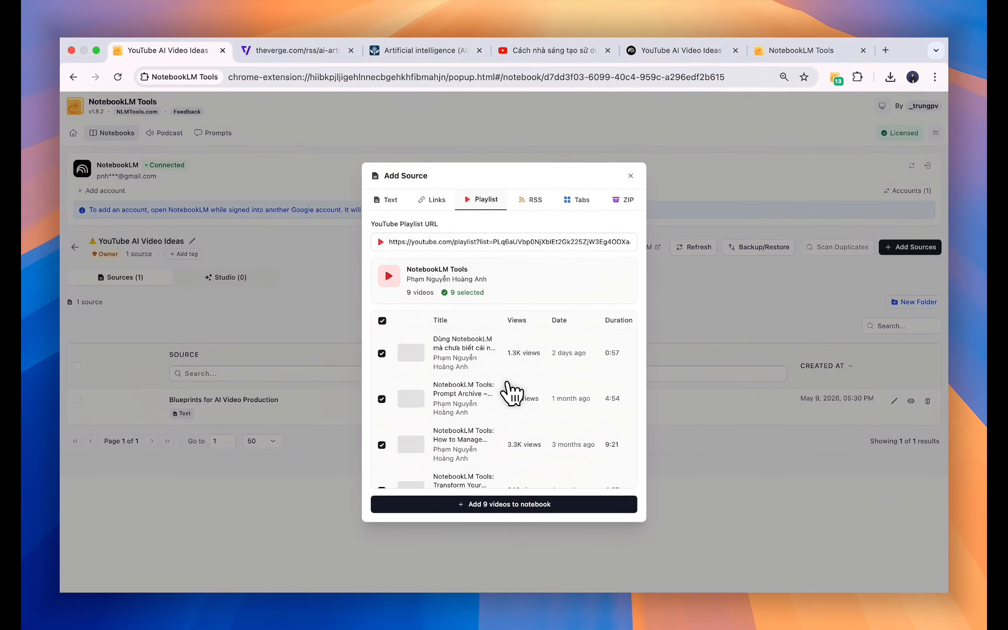
{"action": "scroll", "coordinate": [511, 393], "scroll_direction": "down", "scroll_amount": 5}
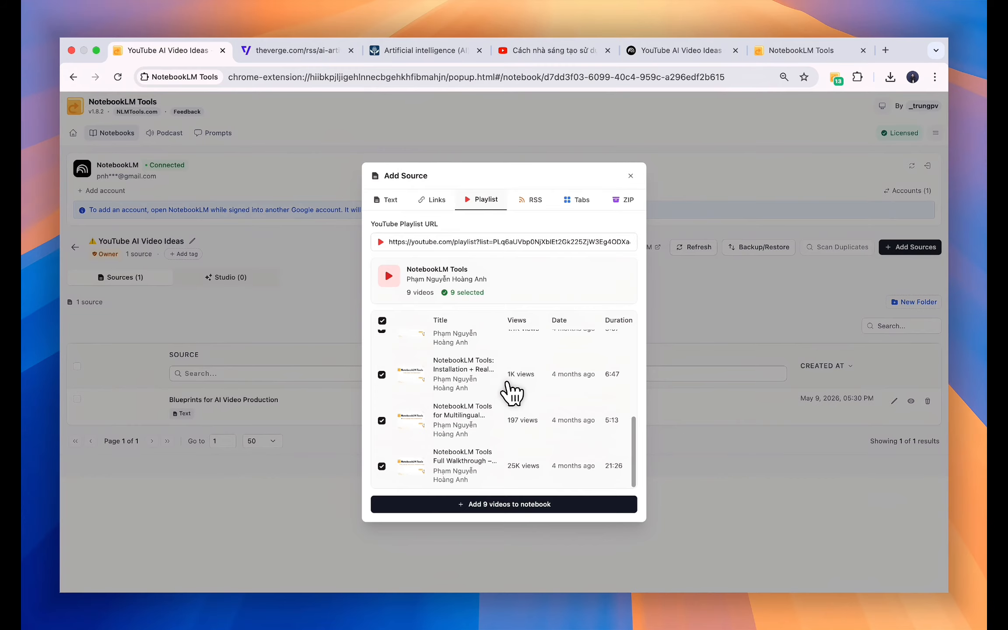
{"action": "scroll", "coordinate": [506, 393], "scroll_direction": "up", "scroll_amount": 10}
{"action": "left_click", "coordinate": [381, 353]}
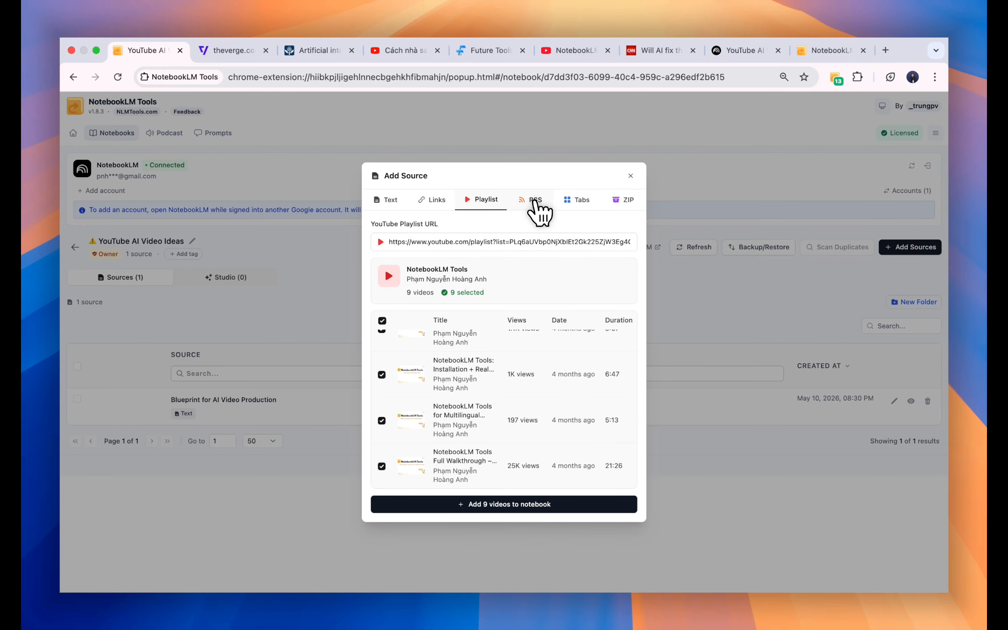
{"action": "left_click", "coordinate": [534, 201]}
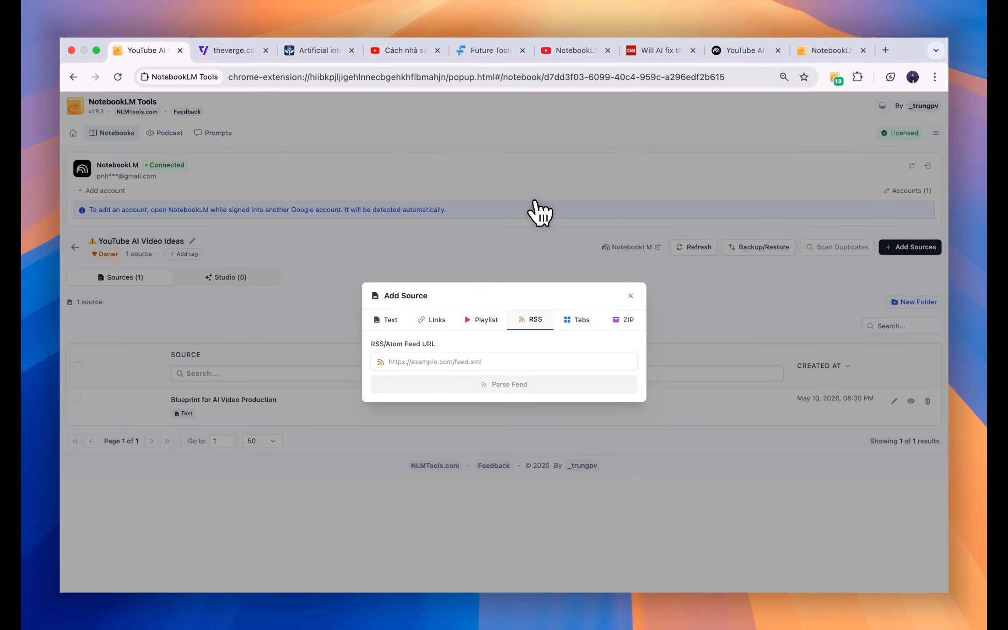
{"action": "left_click", "coordinate": [236, 51]}
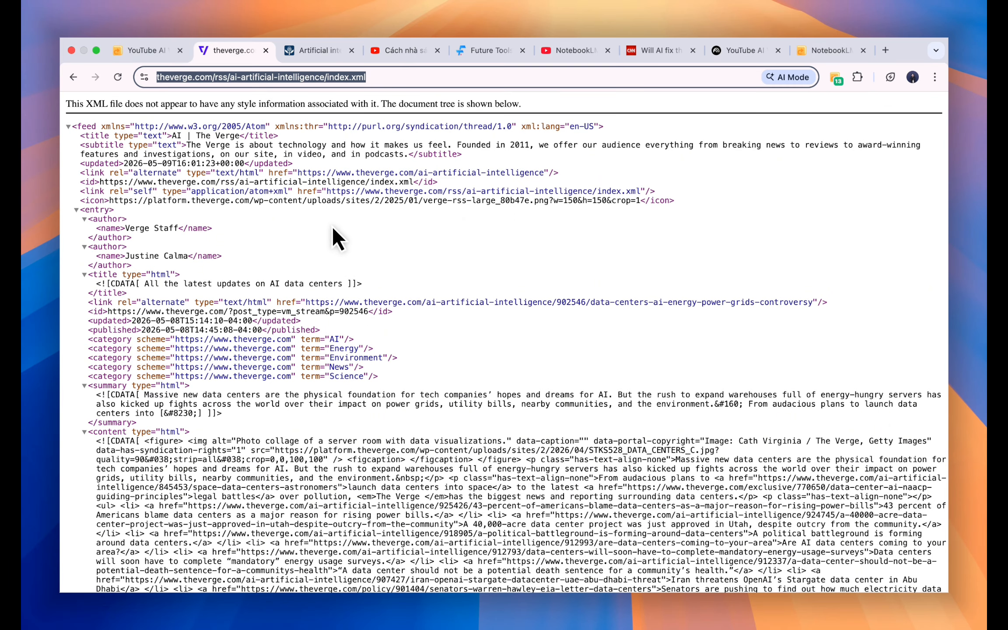
{"action": "left_click", "coordinate": [167, 52]}
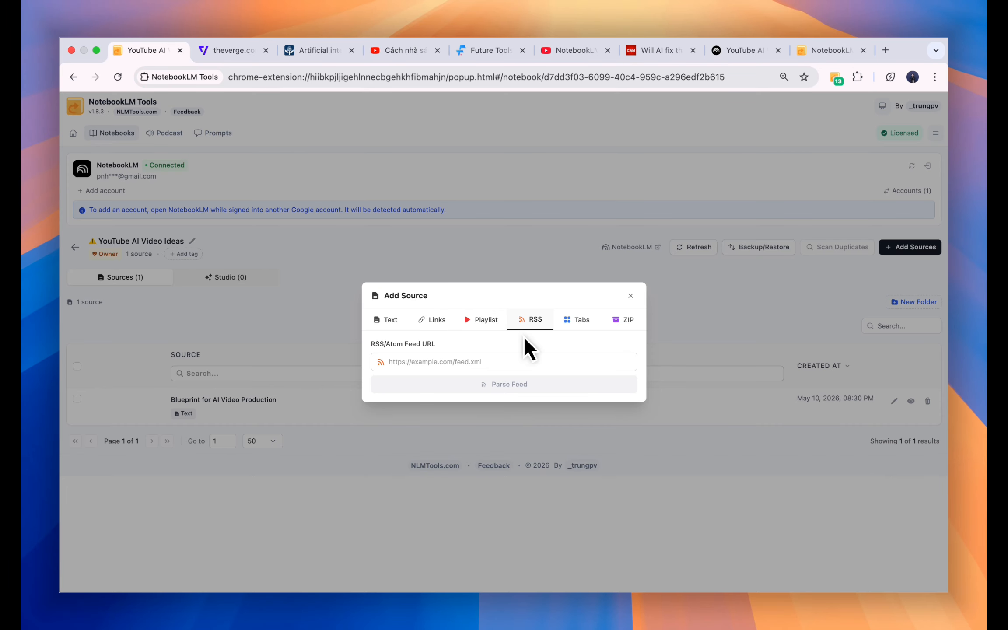
{"action": "left_click", "coordinate": [498, 361]}
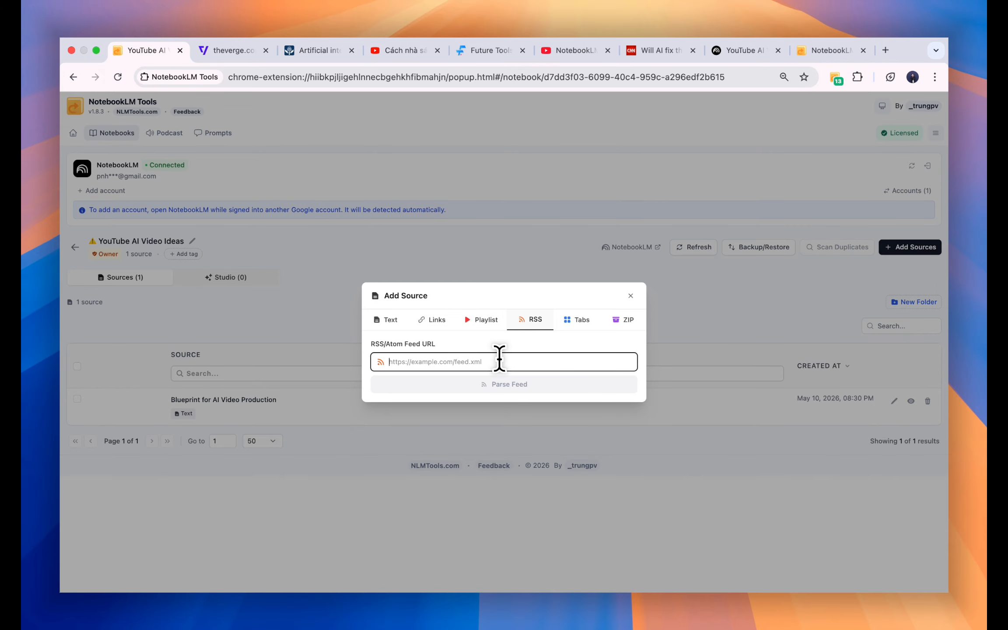
{"action": "type", "text": "https://www.theverge.com/rss/ai-artificial-intelligence/index.xml"}
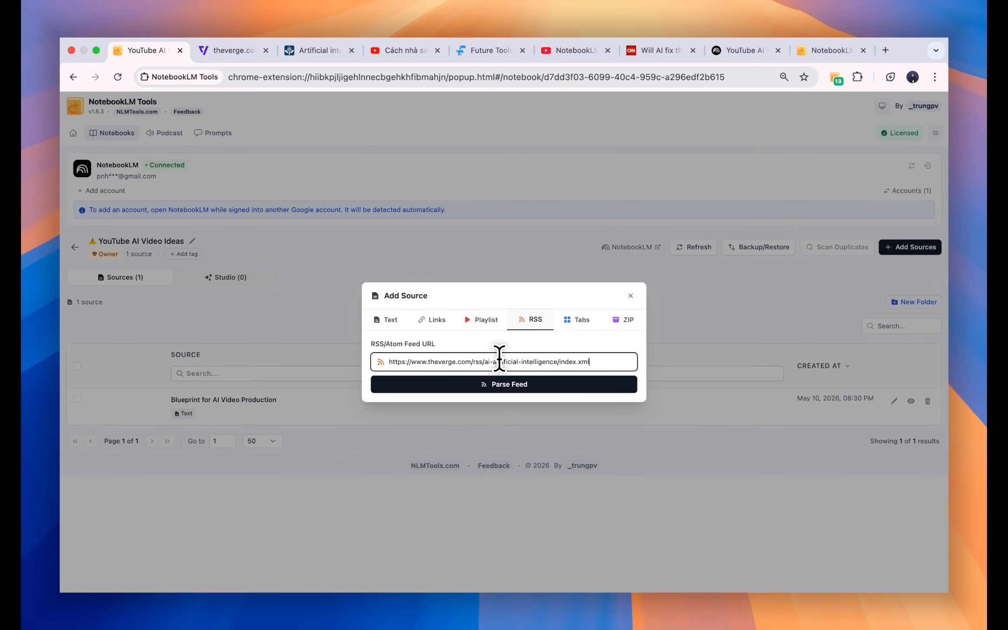
{"action": "left_click", "coordinate": [509, 384]}
Add all 10 selected feed articles to the YouTube AI Video Ideas notebook and refresh its source list
{"action": "scroll", "coordinate": [512, 396], "scroll_direction": "down", "scroll_amount": 5}
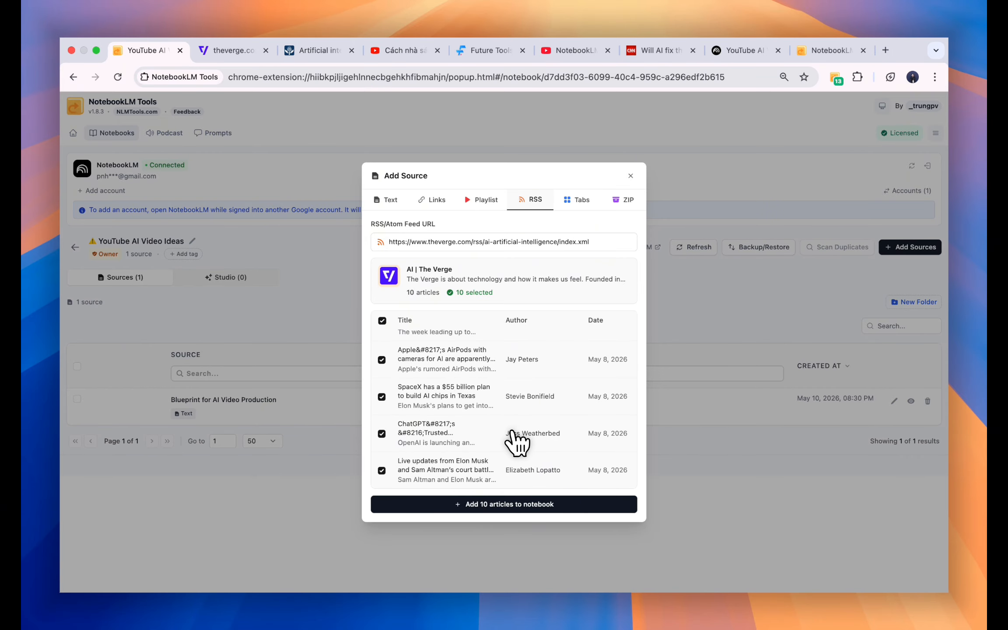
{"action": "left_click", "coordinate": [511, 503]}
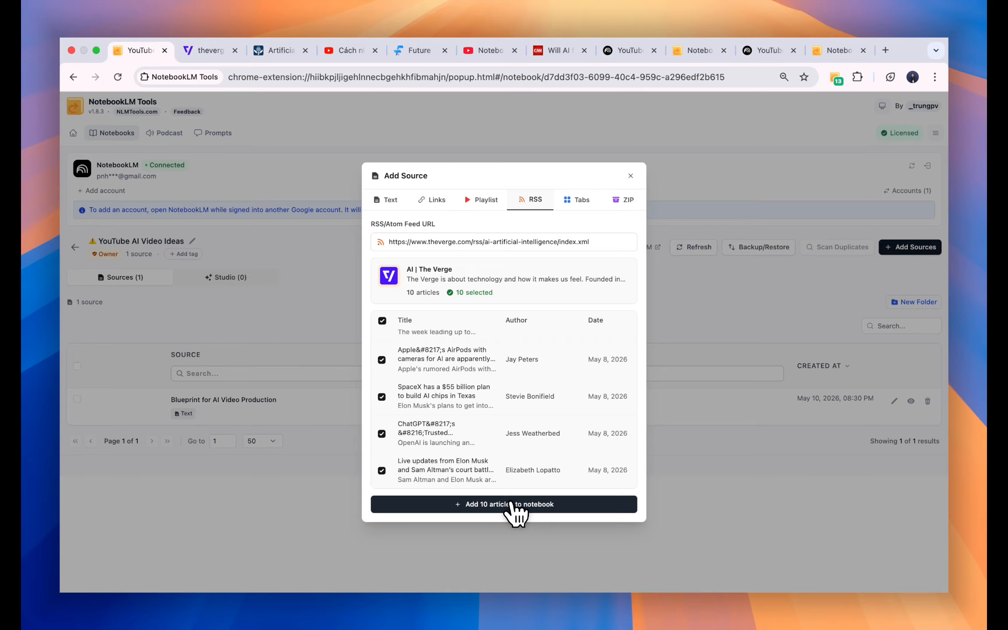
{"action": "left_click", "coordinate": [690, 433]}
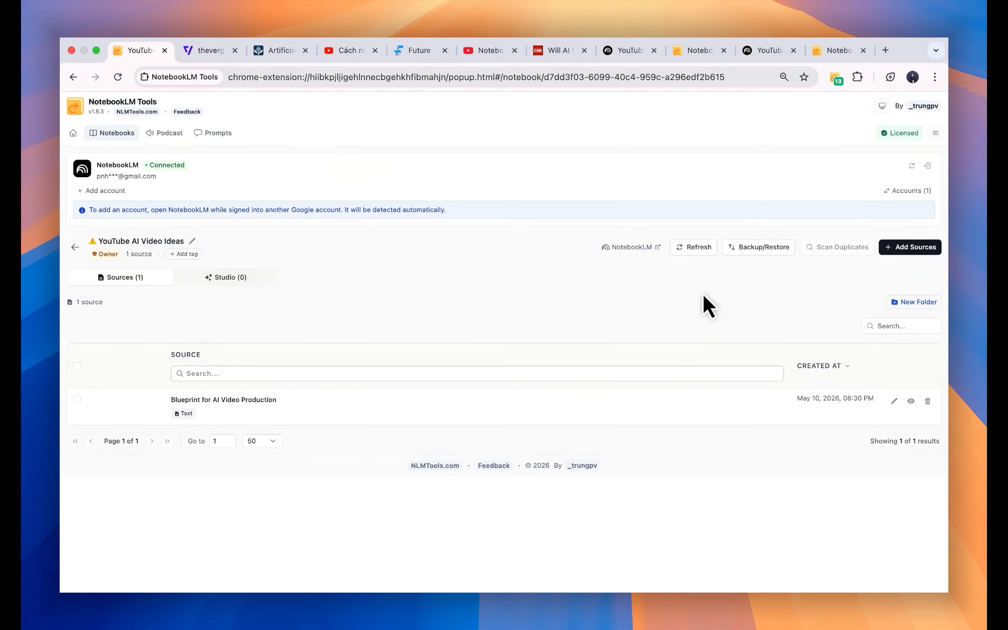
{"action": "left_click", "coordinate": [694, 253]}
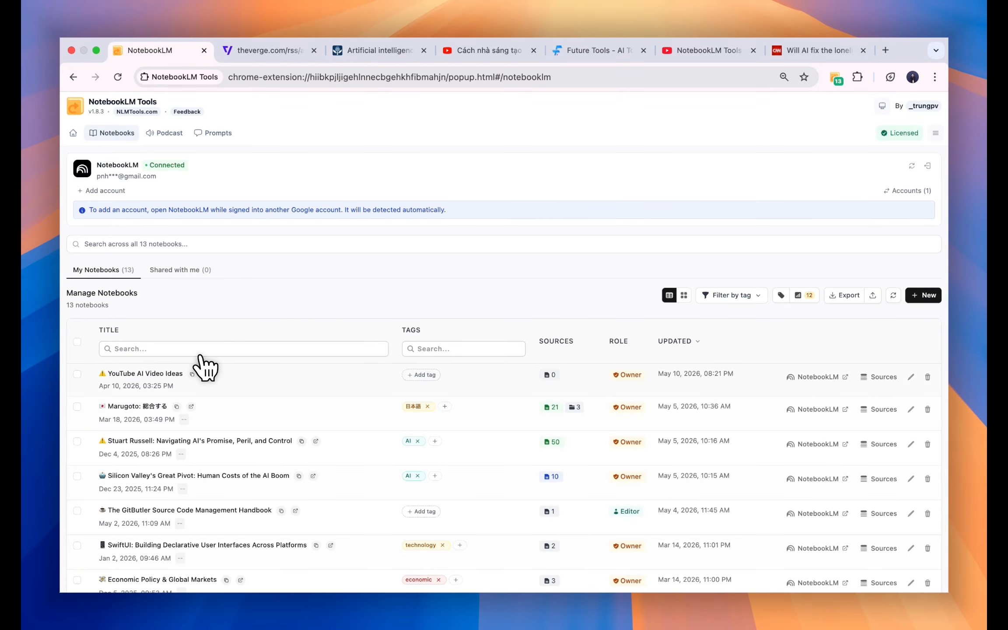
In the YouTube AI Video Ideas notebook, review the open browser pages and the ZIP import offered as sources, without importing anything
{"action": "left_click", "coordinate": [145, 373]}
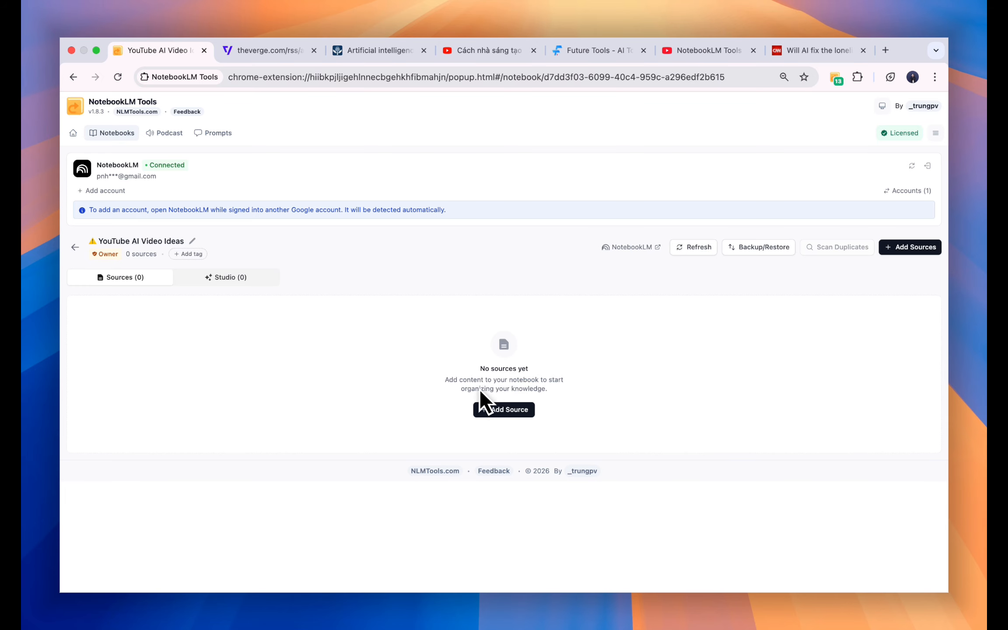
{"action": "left_click", "coordinate": [480, 411]}
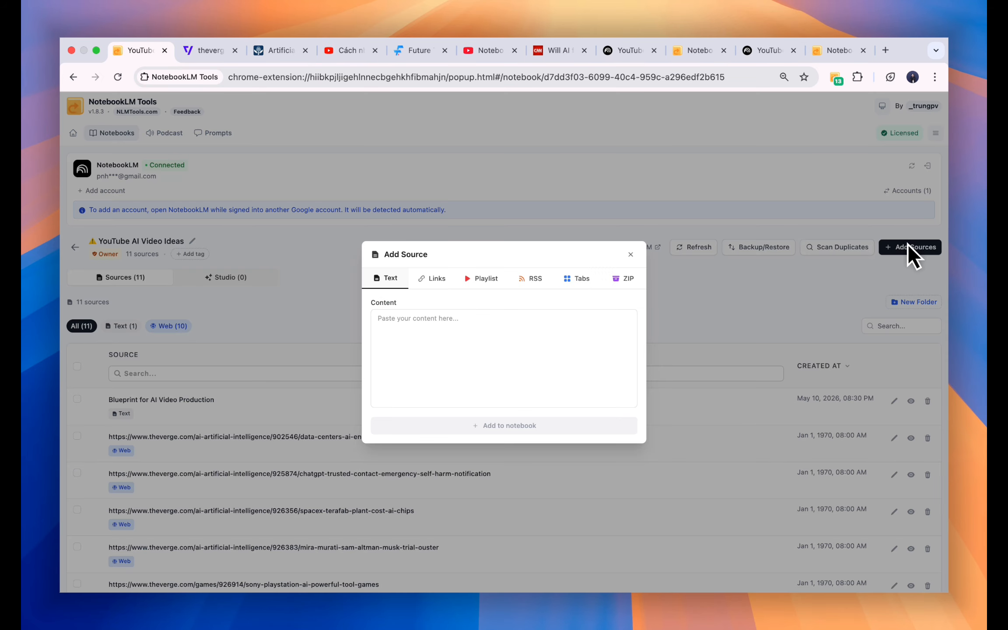
{"action": "left_click", "coordinate": [575, 280]}
{"action": "scroll", "coordinate": [503, 361], "scroll_direction": "down", "scroll_amount": 3}
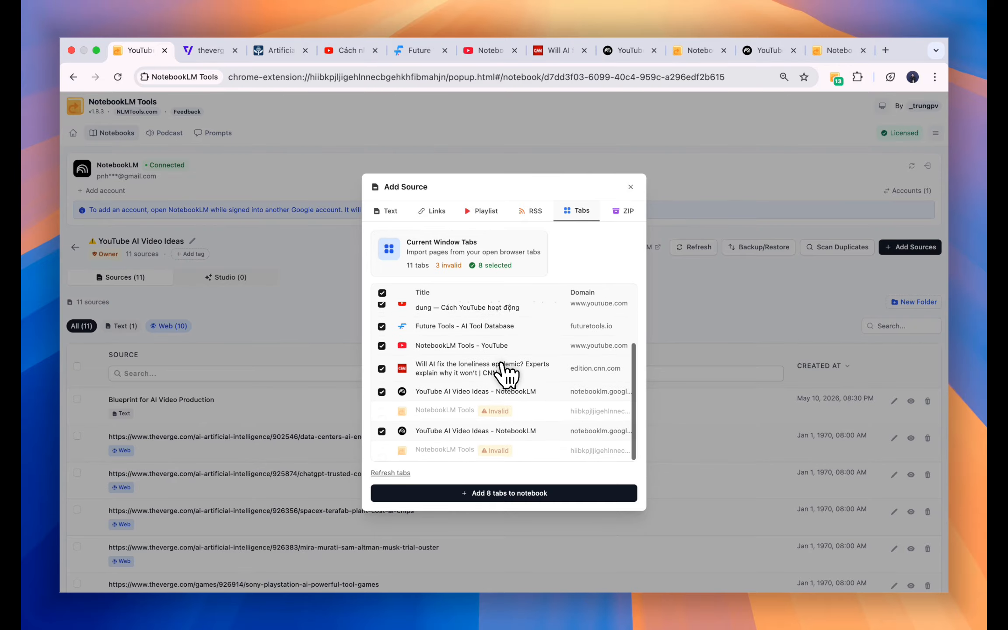
{"action": "scroll", "coordinate": [503, 365], "scroll_direction": "up", "scroll_amount": 4}
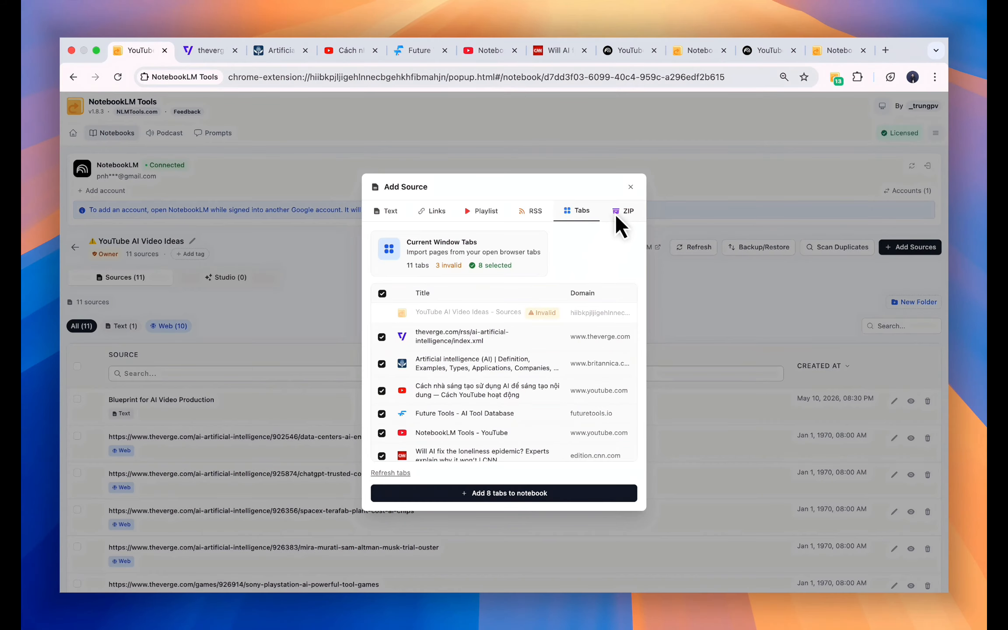
{"action": "left_click", "coordinate": [618, 213]}
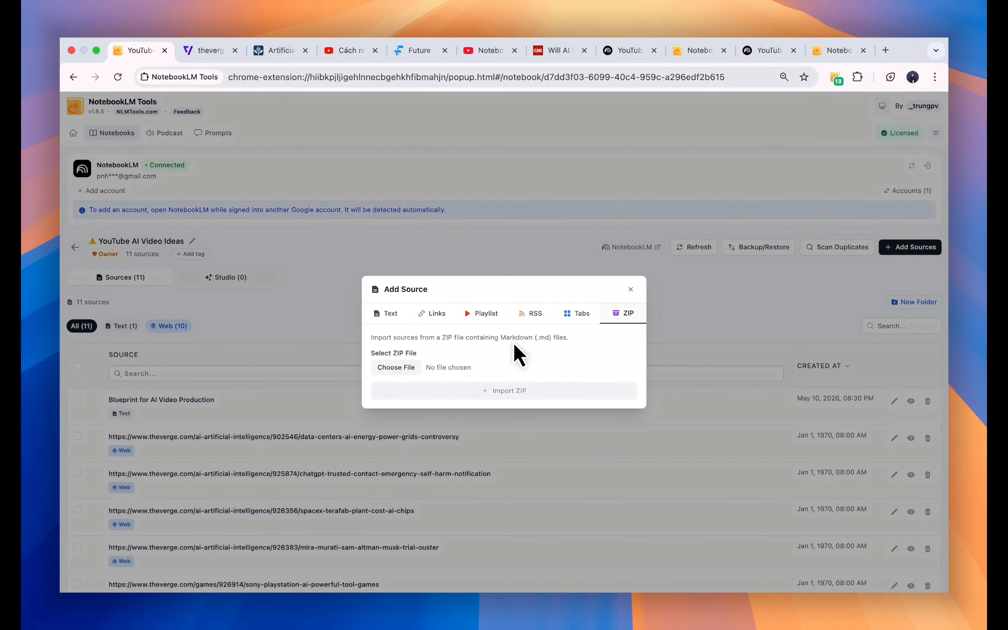
{"action": "left_click", "coordinate": [630, 290]}
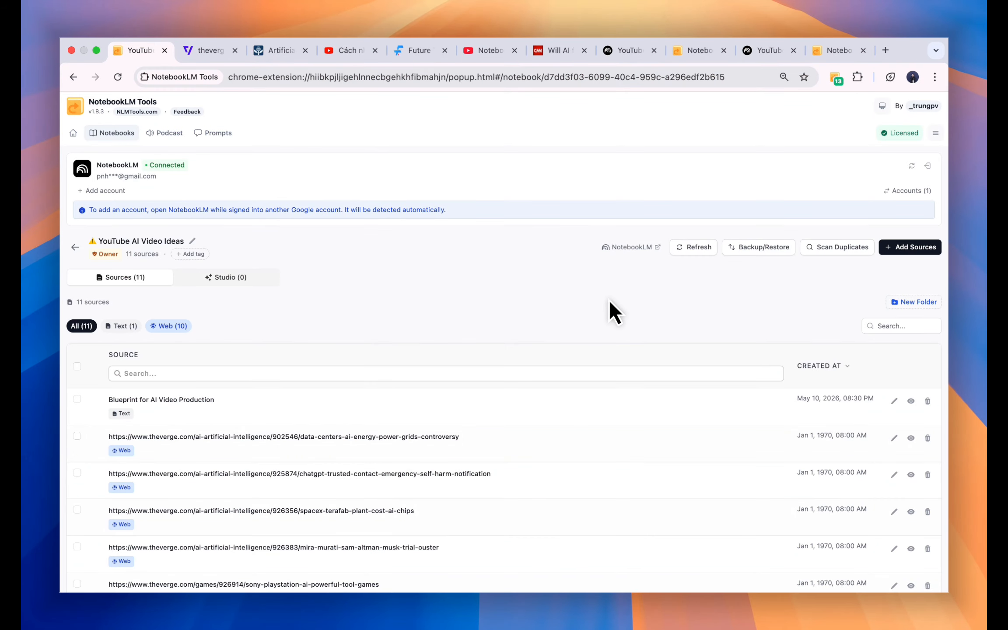
Switch to the NotebookLM Tools playlist on YouTube, parse it with the NotebookLM Tools extension, and review its videos and import choices
{"action": "left_click", "coordinate": [485, 54]}
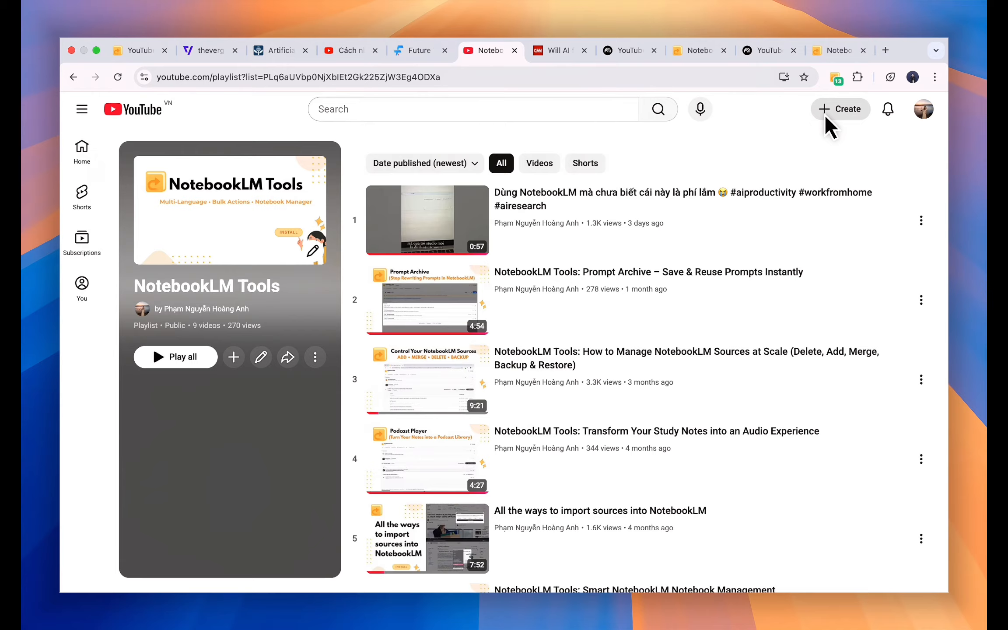
{"action": "left_click", "coordinate": [836, 79]}
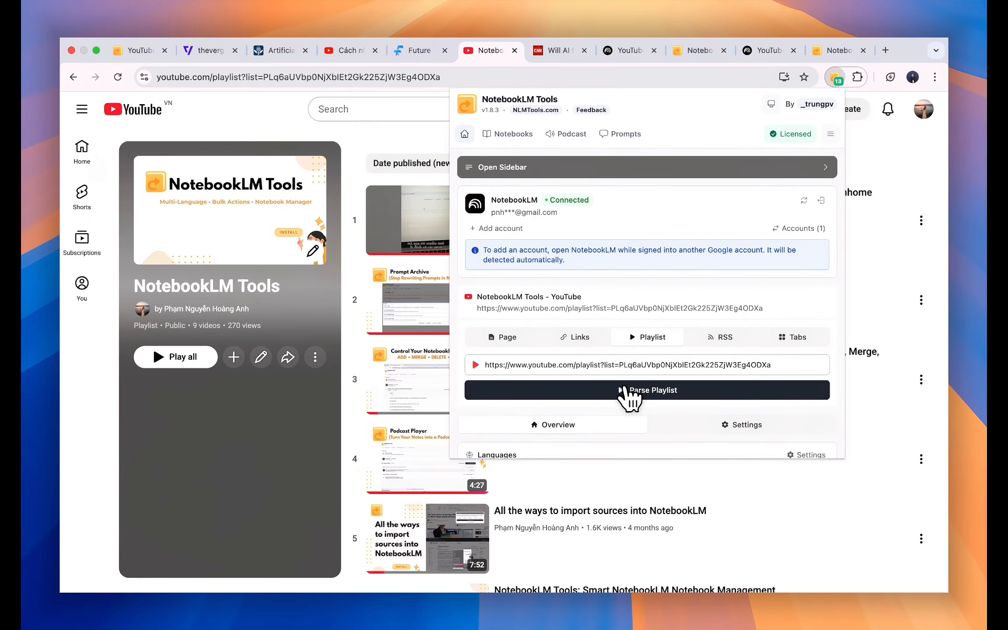
{"action": "left_click", "coordinate": [629, 390]}
{"action": "scroll", "coordinate": [629, 396], "scroll_direction": "down", "scroll_amount": 4}
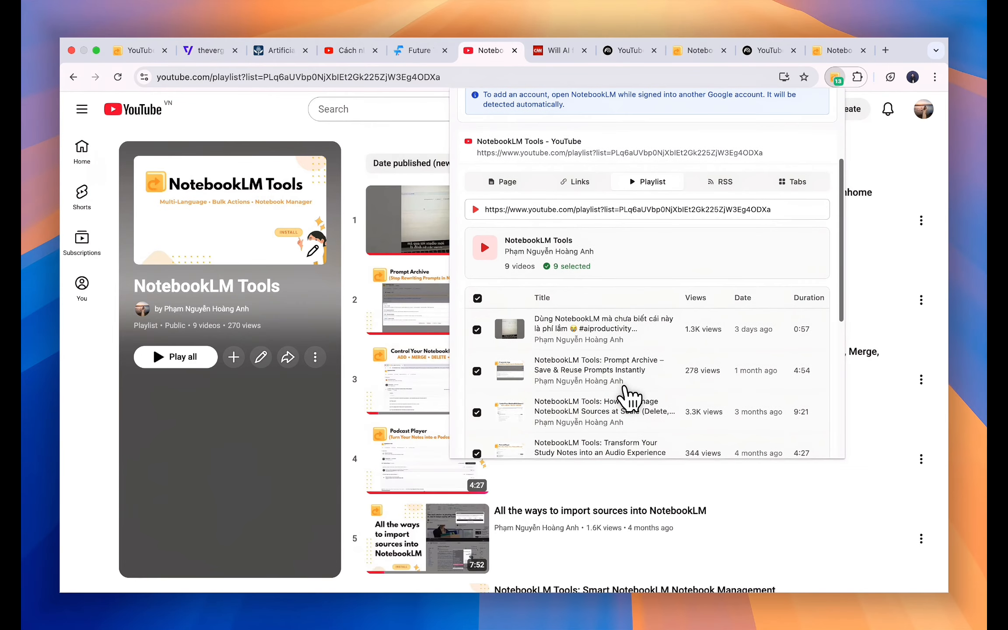
{"action": "scroll", "coordinate": [626, 390], "scroll_direction": "down", "scroll_amount": 3}
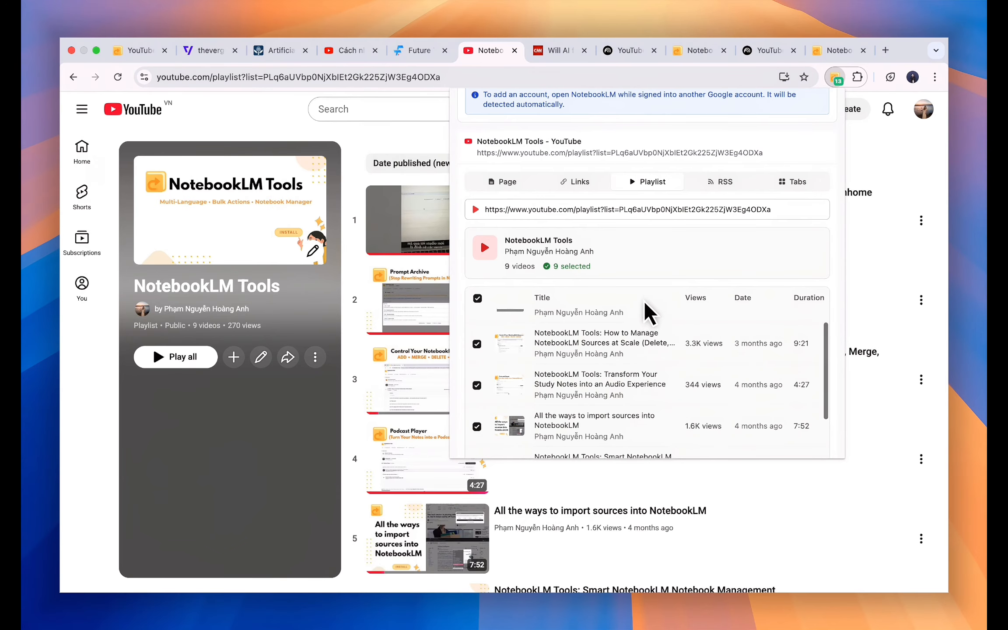
{"action": "scroll", "coordinate": [652, 294], "scroll_direction": "down", "scroll_amount": 3}
{"action": "scroll", "coordinate": [654, 291], "scroll_direction": "down", "scroll_amount": 4}
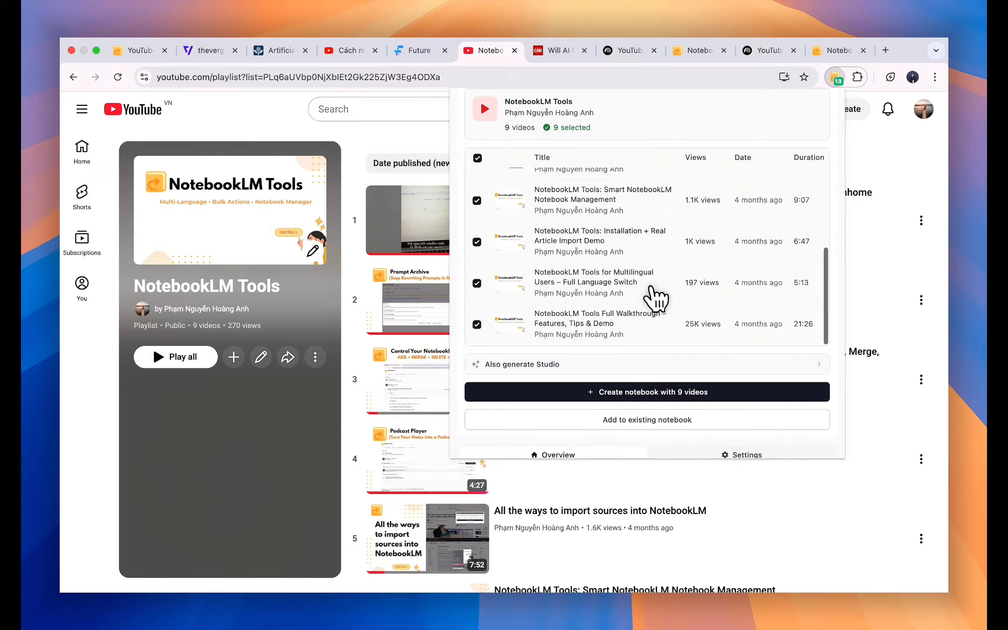
Exclude the 0:57 video, add the other 8 playlist videos to the YouTube AI Video Ideas notebook, and check its source list
{"action": "scroll", "coordinate": [654, 294], "scroll_direction": "down", "scroll_amount": 1}
{"action": "scroll", "coordinate": [652, 293], "scroll_direction": "up", "scroll_amount": 5}
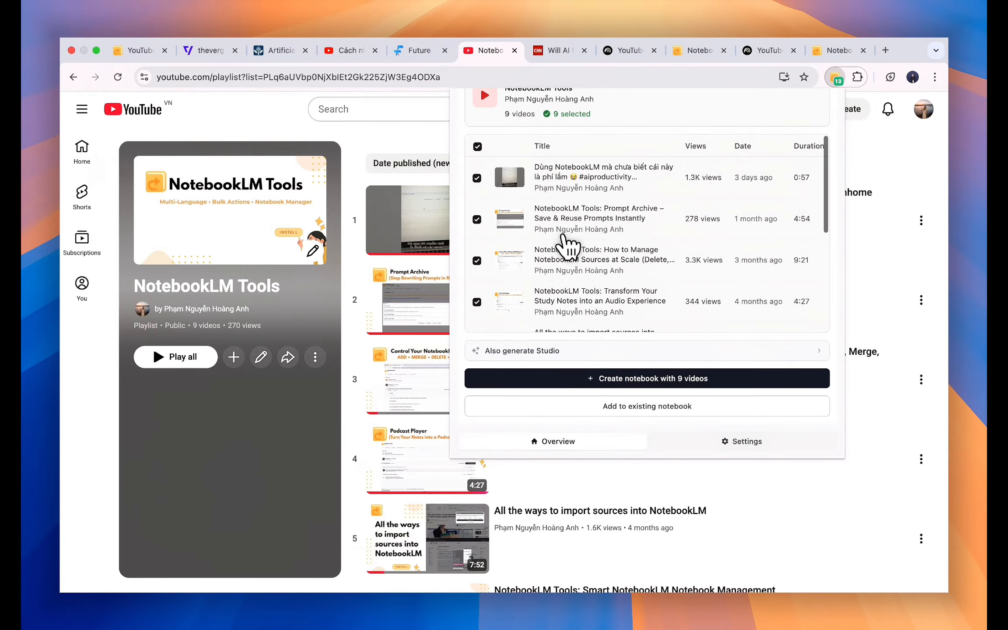
{"action": "left_click", "coordinate": [477, 178]}
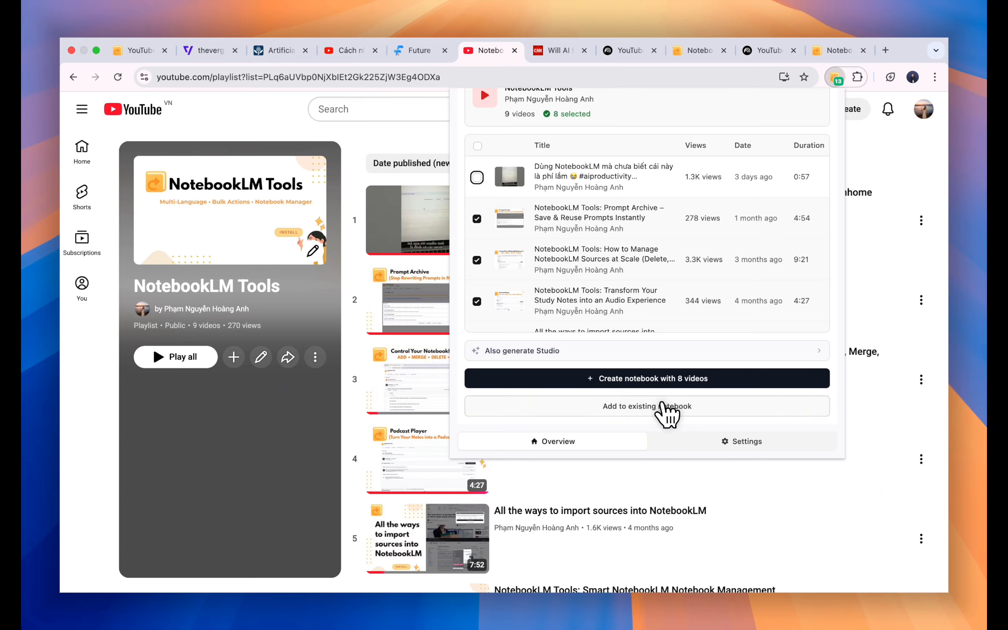
{"action": "left_click", "coordinate": [666, 407]}
{"action": "scroll", "coordinate": [665, 414], "scroll_direction": "down", "scroll_amount": 5}
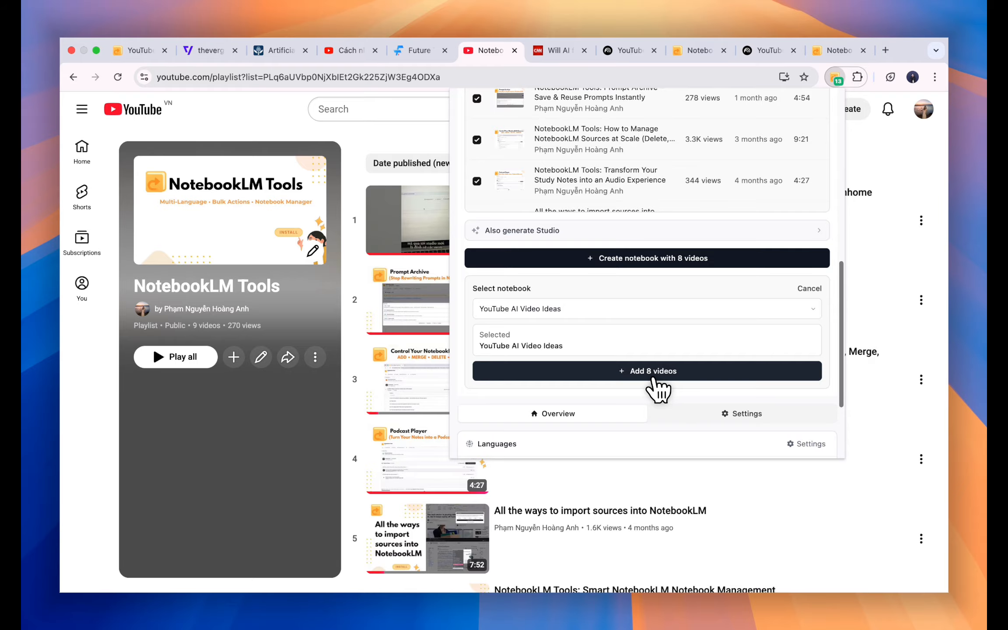
{"action": "left_click", "coordinate": [655, 374]}
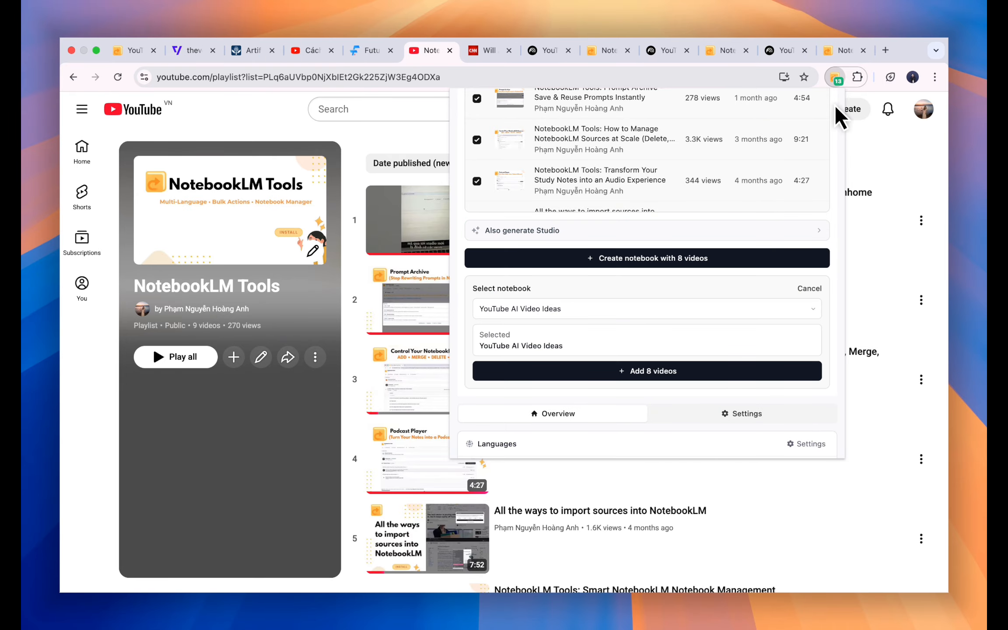
{"action": "left_click", "coordinate": [836, 51]}
{"action": "scroll", "coordinate": [539, 381], "scroll_direction": "down", "scroll_amount": 5}
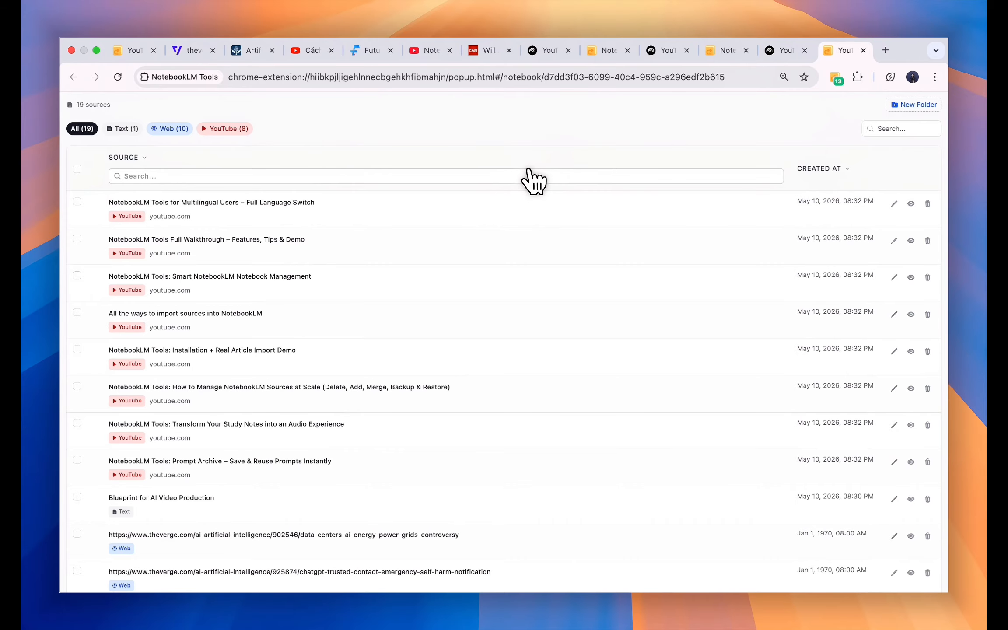
{"action": "scroll", "coordinate": [533, 181], "scroll_direction": "up", "scroll_amount": 5}
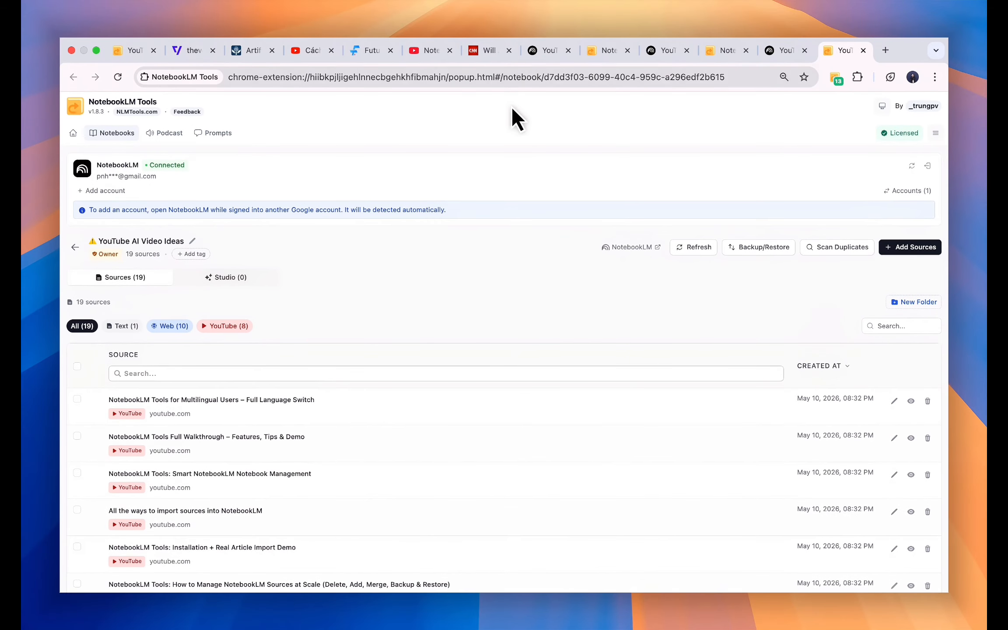
Add the CNN article's three paragraphs from "Say everyone had" to "needs solving" to the YouTube AI Video Ideas notebook through NotebookLM Tools
{"action": "left_click", "coordinate": [487, 61]}
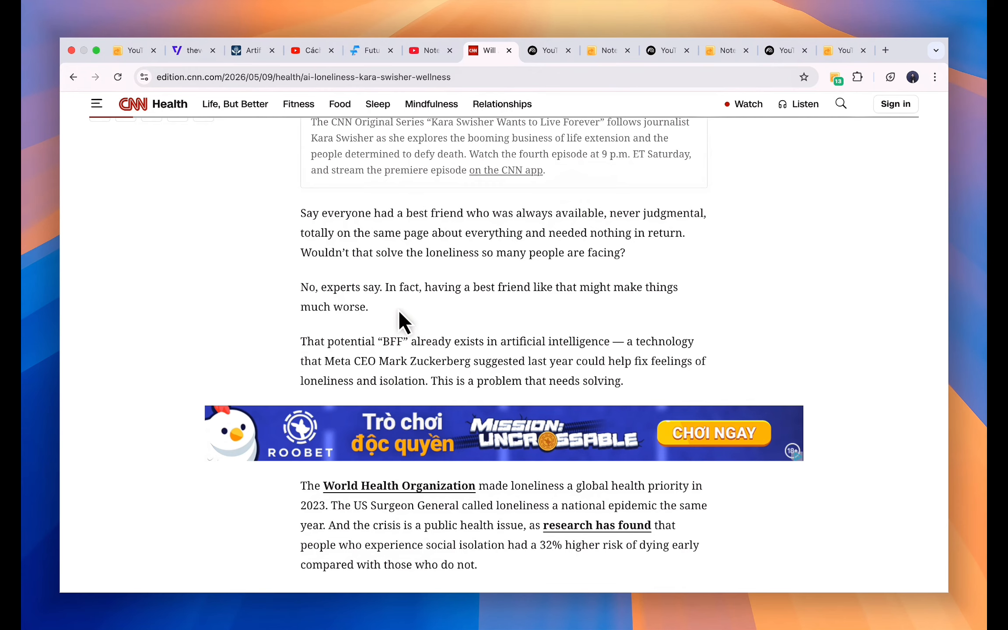
{"action": "left_click_drag", "start_coordinate": [297, 211], "coordinate": [626, 380]}
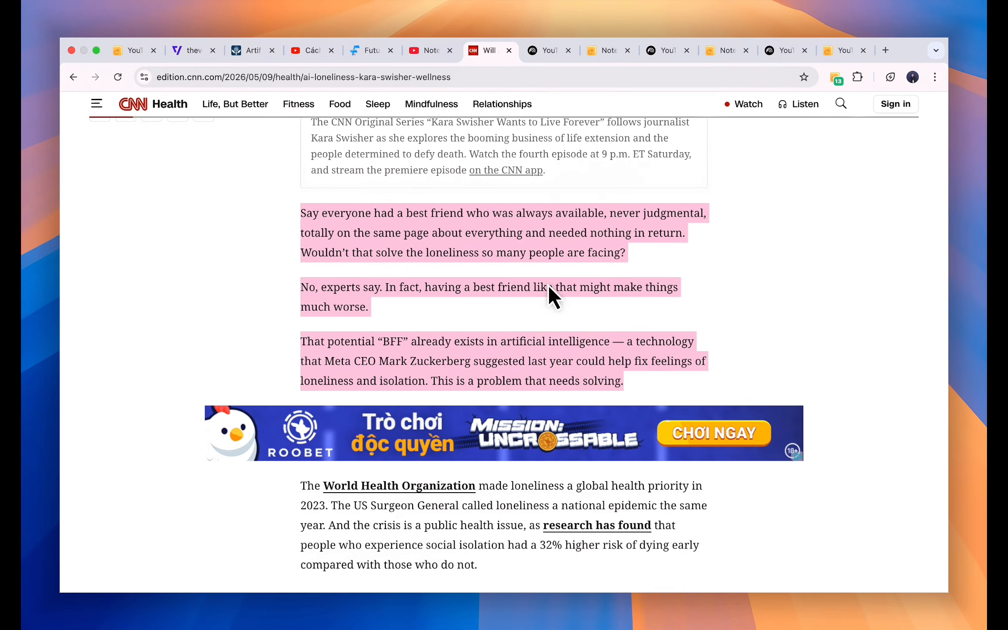
{"action": "right_click", "coordinate": [522, 232]}
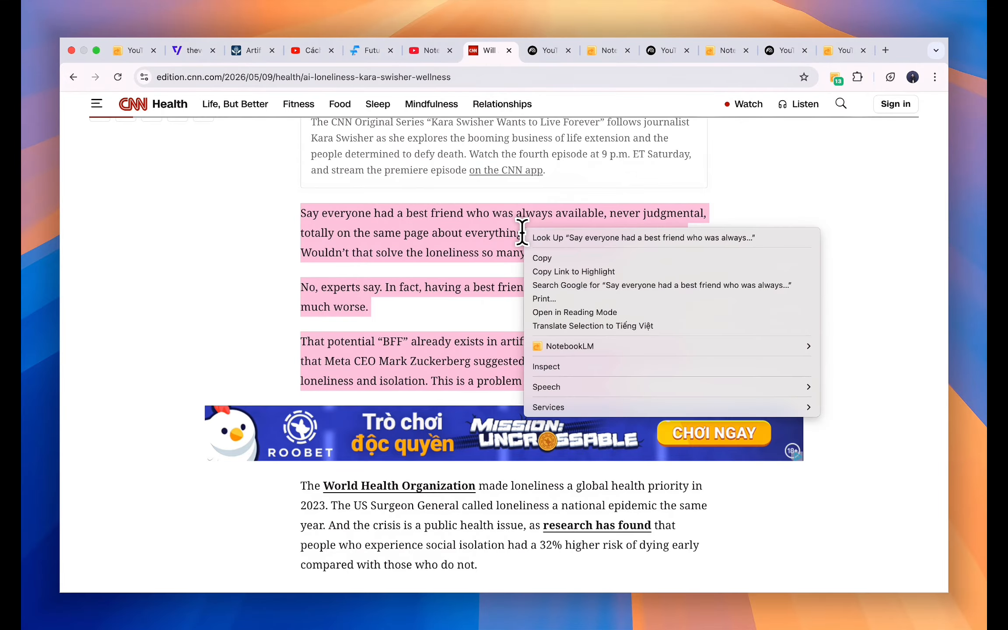
{"action": "mouse_move", "coordinate": [547, 345]}
{"action": "left_click", "coordinate": [855, 344]}
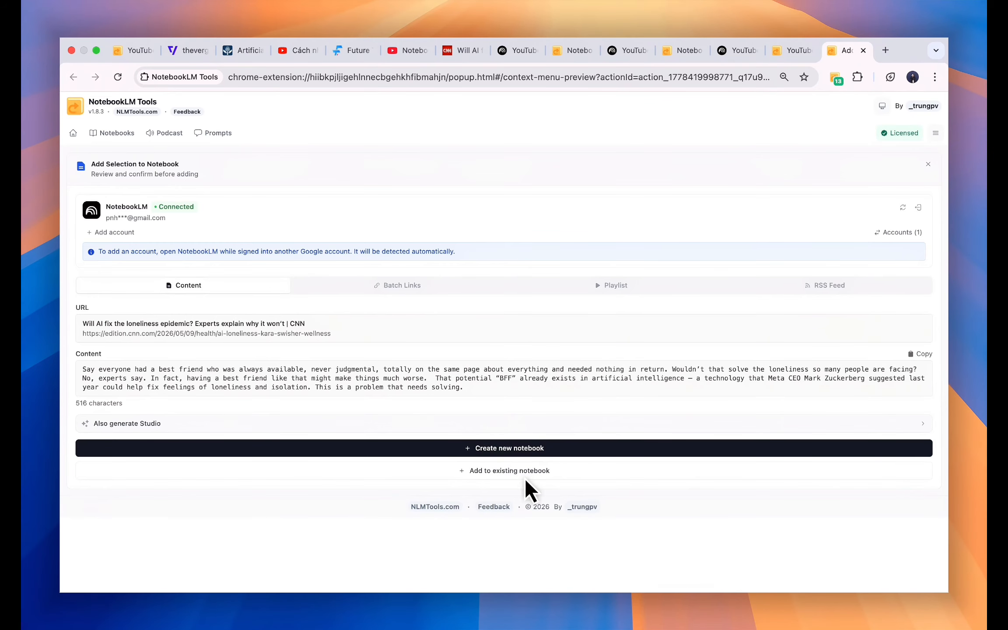
{"action": "left_click", "coordinate": [547, 476]}
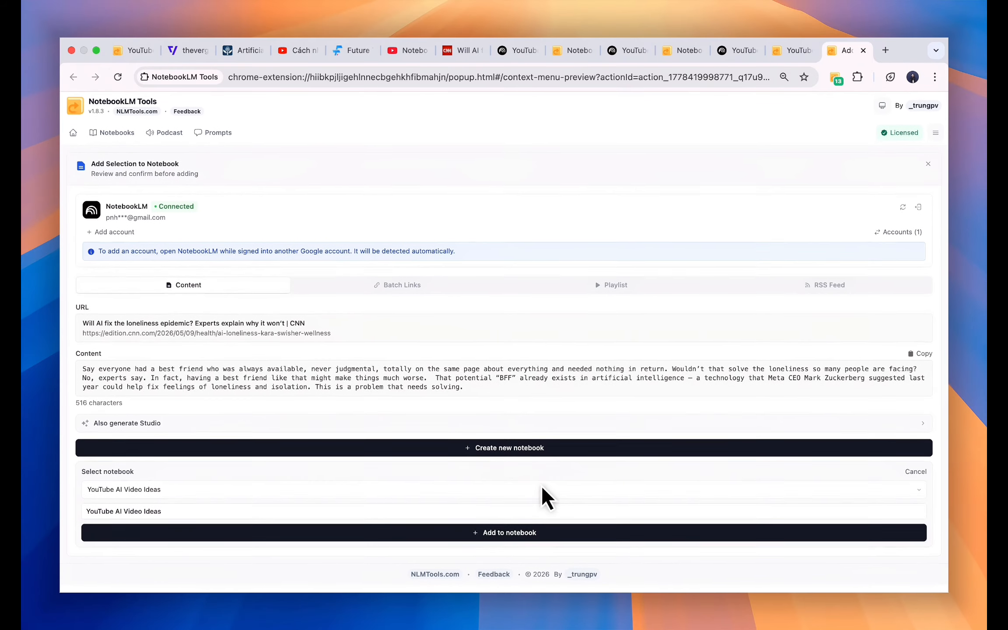
{"action": "left_click", "coordinate": [537, 532]}
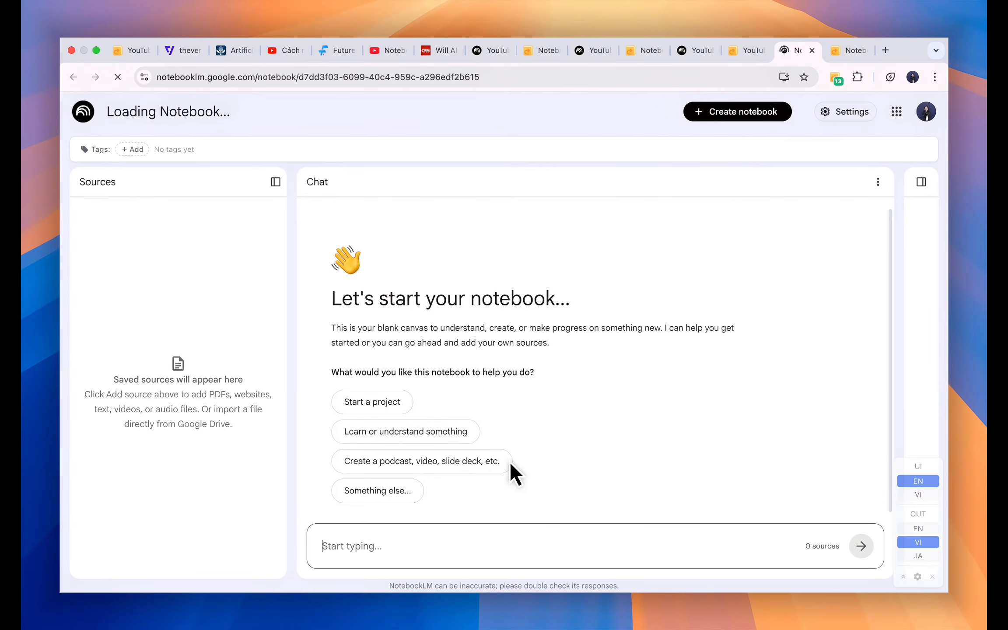
Return to the notebook's source list in NotebookLM Tools and view the content of the text source imported from the CNN article
{"action": "left_click", "coordinate": [846, 47]}
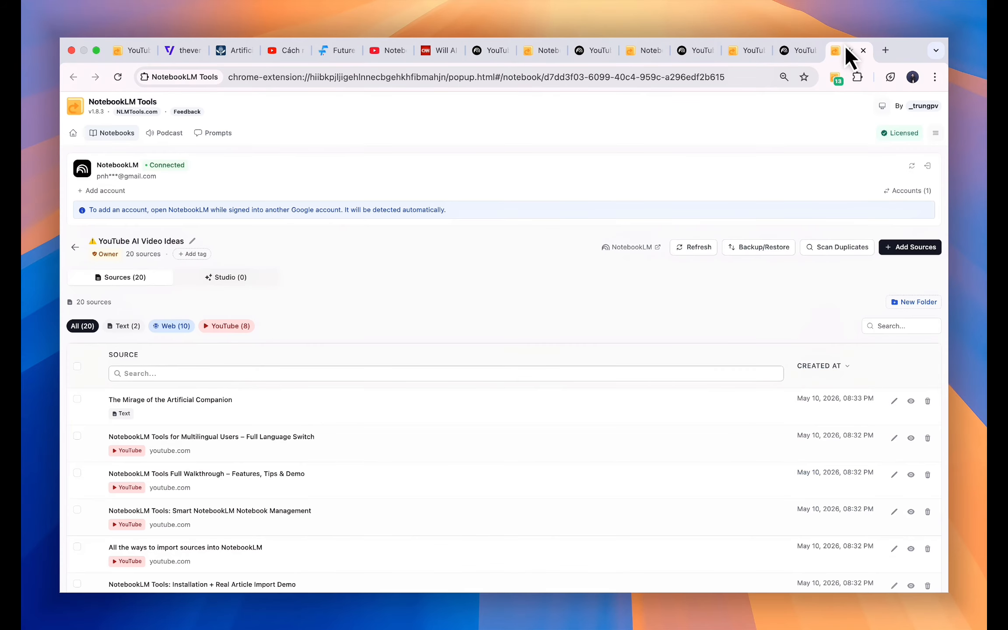
{"action": "scroll", "coordinate": [398, 393], "scroll_direction": "down", "scroll_amount": 3}
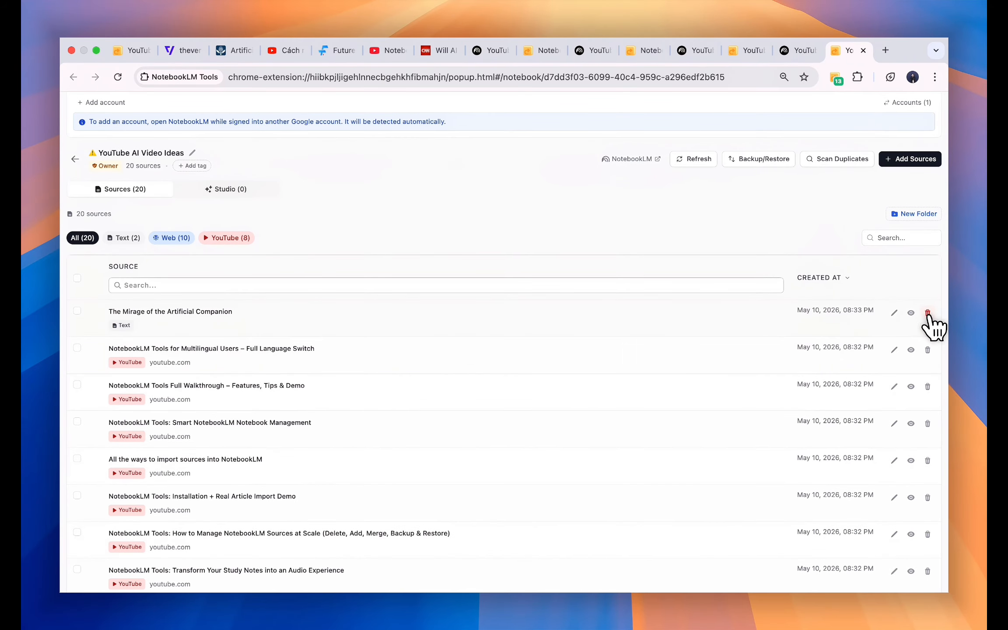
{"action": "left_click", "coordinate": [911, 313]}
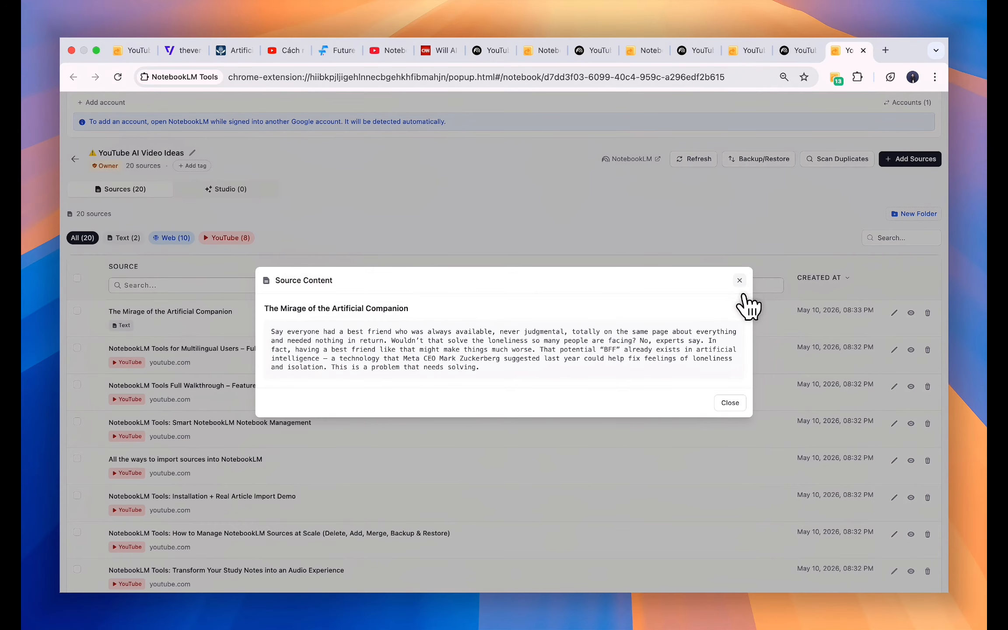
{"action": "left_click", "coordinate": [739, 282]}
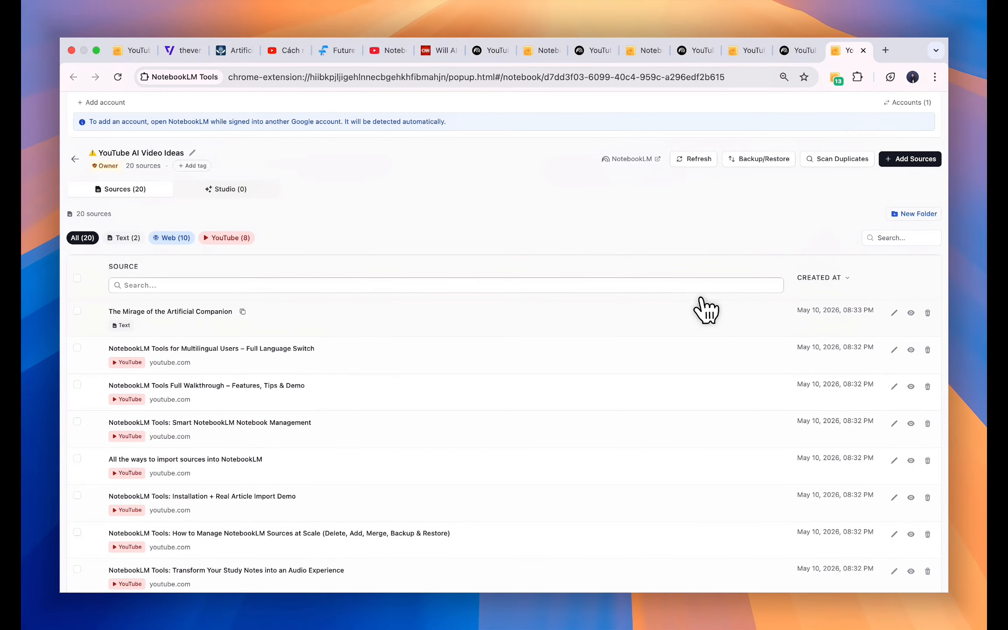
{"action": "scroll", "coordinate": [671, 312], "scroll_direction": "down", "scroll_amount": 2}
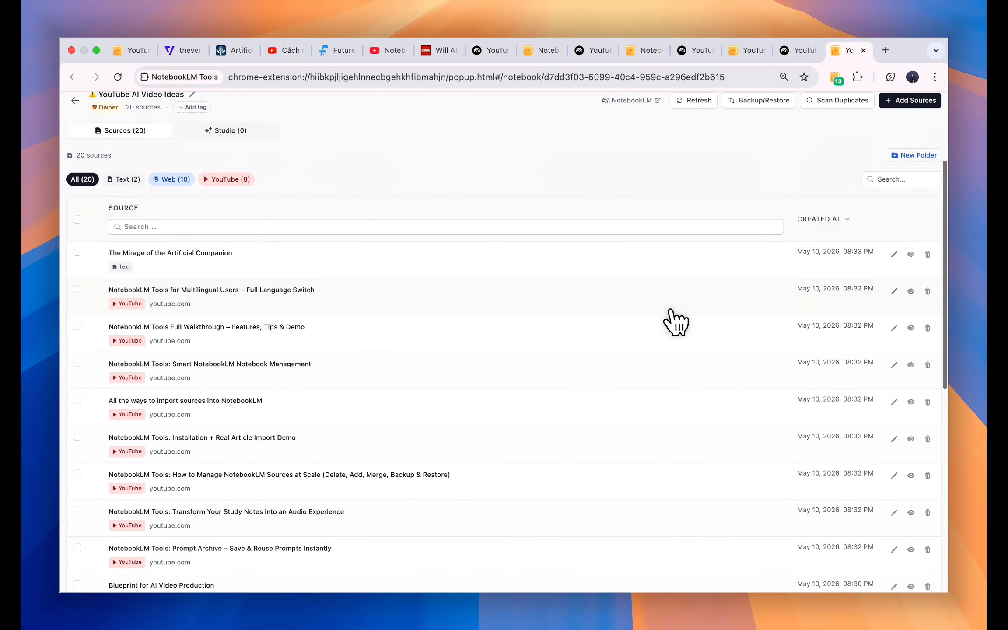
{"action": "scroll", "coordinate": [676, 322], "scroll_direction": "up", "scroll_amount": 2}
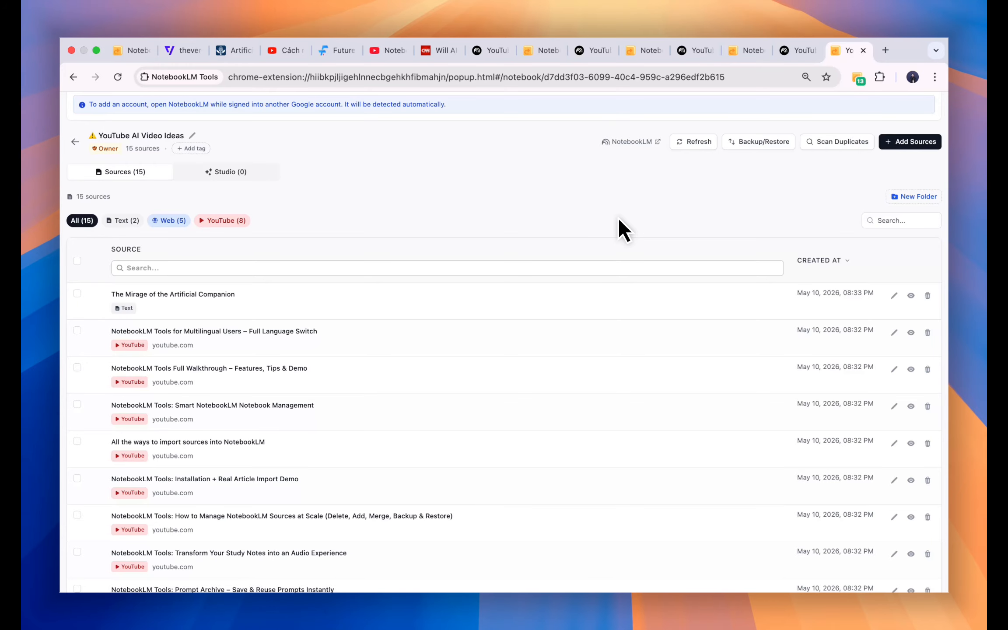
Review the notebook's sources filtered by Text, Web and YouTube, ending with all types shown
{"action": "scroll", "coordinate": [619, 220], "scroll_direction": "up", "scroll_amount": 3}
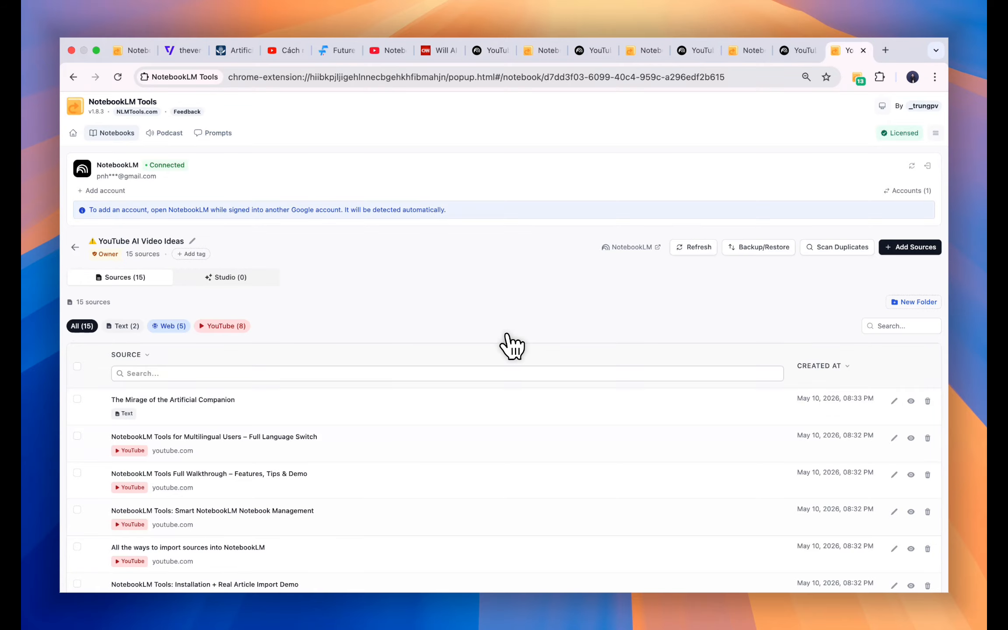
{"action": "scroll", "coordinate": [457, 421], "scroll_direction": "down", "scroll_amount": 10}
{"action": "scroll", "coordinate": [457, 421], "scroll_direction": "up", "scroll_amount": 10}
{"action": "left_click", "coordinate": [124, 327]}
{"action": "left_click", "coordinate": [173, 327]}
{"action": "left_click", "coordinate": [205, 327]}
{"action": "left_click", "coordinate": [82, 327]}
{"action": "scroll", "coordinate": [140, 443], "scroll_direction": "down", "scroll_amount": 3}
{"action": "scroll", "coordinate": [140, 443], "scroll_direction": "up", "scroll_amount": 3}
Create a folder named YouTube References and move the "NotebookLM Tools for Multilingual Users – Full Language Switch" video into it
{"action": "left_click", "coordinate": [919, 303]}
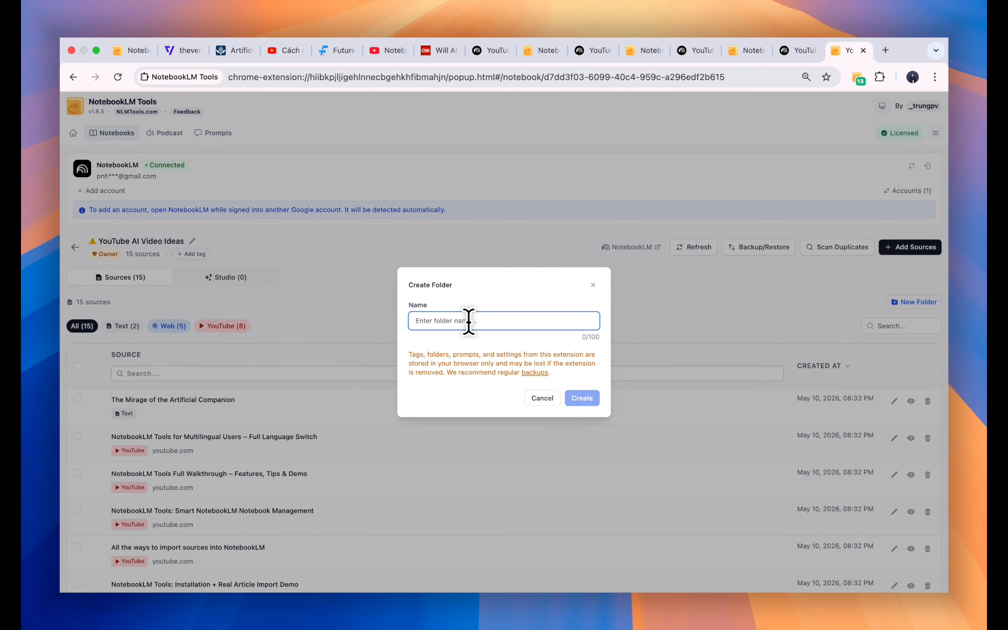
{"action": "type", "text": "YouTube References"}
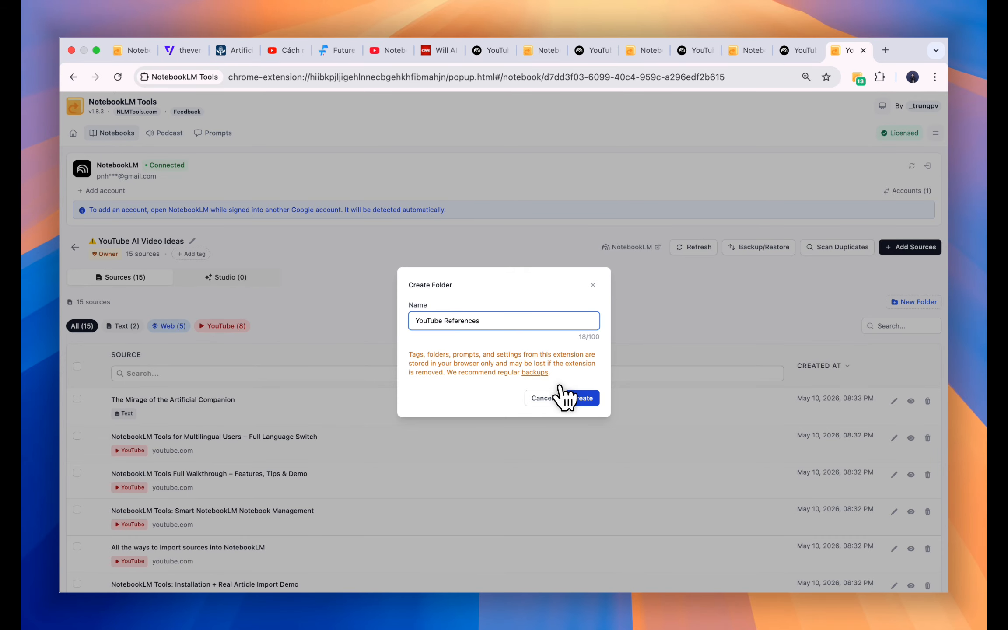
{"action": "left_click", "coordinate": [582, 398]}
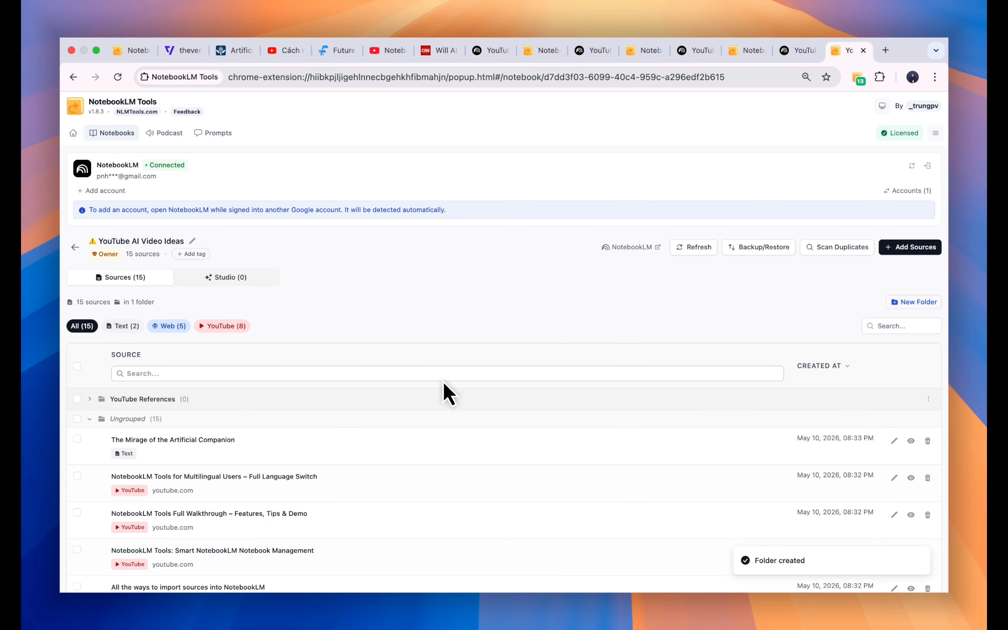
{"action": "left_click_drag", "start_coordinate": [97, 487], "coordinate": [182, 399]}
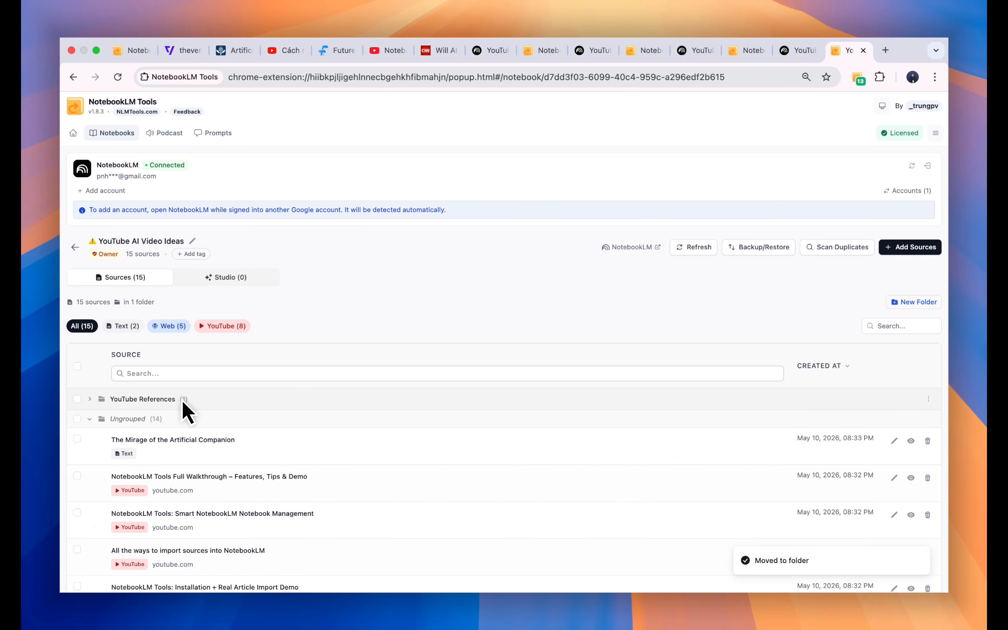
{"action": "left_click", "coordinate": [91, 399]}
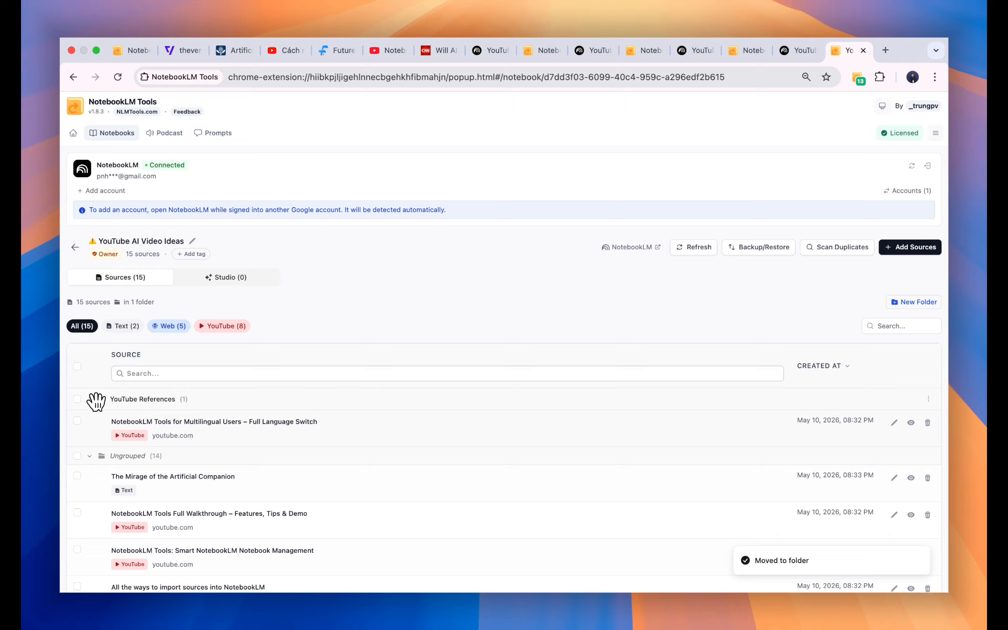
Select the seven remaining ungrouped YouTube sources and move them into the YouTube References folder
{"action": "scroll", "coordinate": [109, 418], "scroll_direction": "down", "scroll_amount": 2}
{"action": "scroll", "coordinate": [109, 418], "scroll_direction": "down", "scroll_amount": 3}
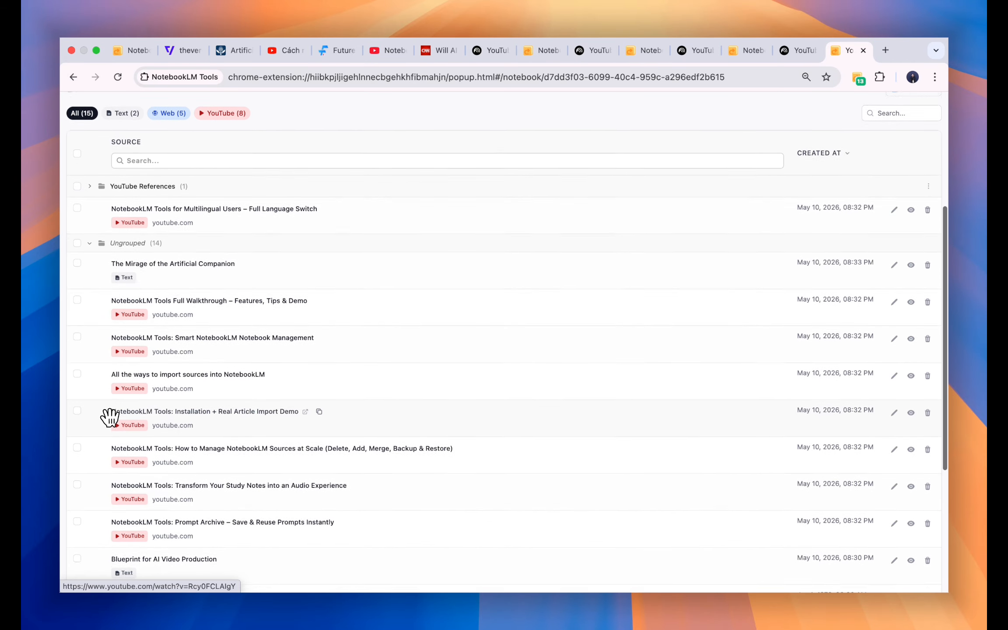
{"action": "left_click", "coordinate": [77, 294]}
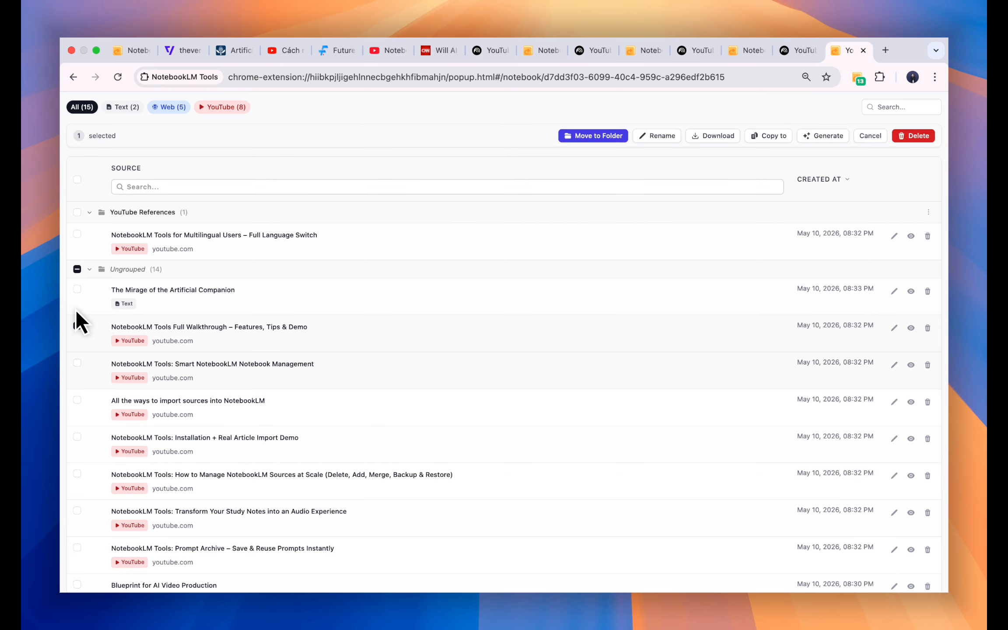
{"action": "left_click", "coordinate": [77, 363]}
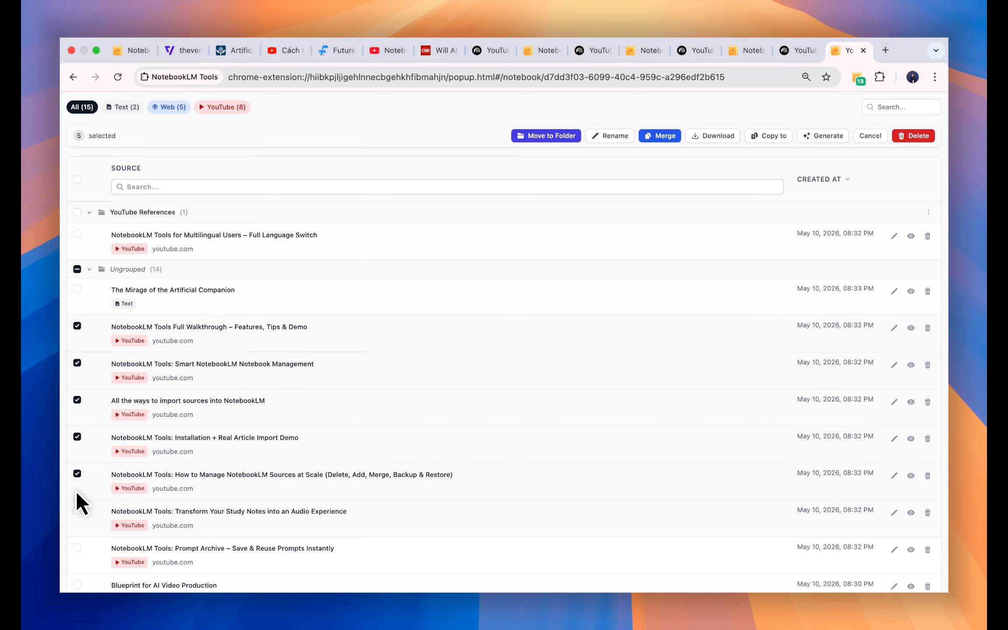
{"action": "left_click", "coordinate": [77, 547]}
{"action": "scroll", "coordinate": [79, 547], "scroll_direction": "down", "scroll_amount": 1}
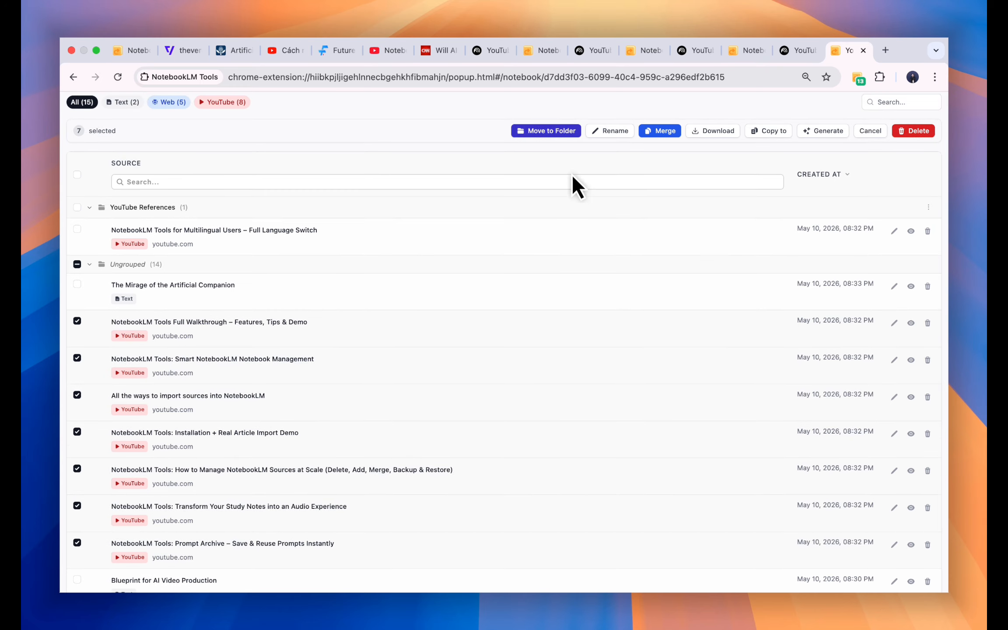
{"action": "left_click", "coordinate": [568, 131]}
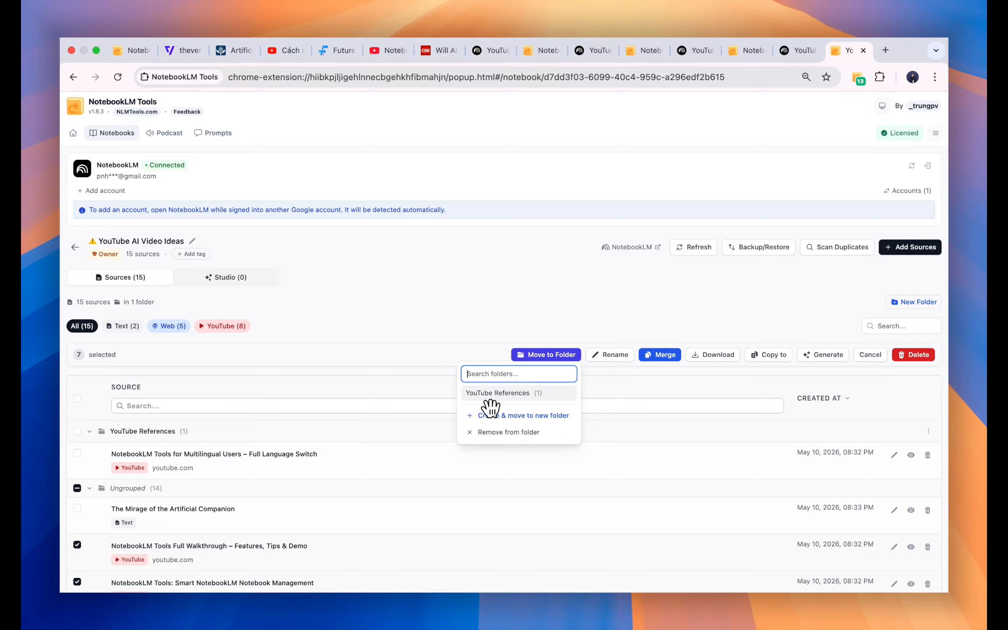
{"action": "left_click", "coordinate": [499, 393]}
{"action": "scroll", "coordinate": [383, 468], "scroll_direction": "down", "scroll_amount": 5}
{"action": "scroll", "coordinate": [381, 469], "scroll_direction": "down", "scroll_amount": 2}
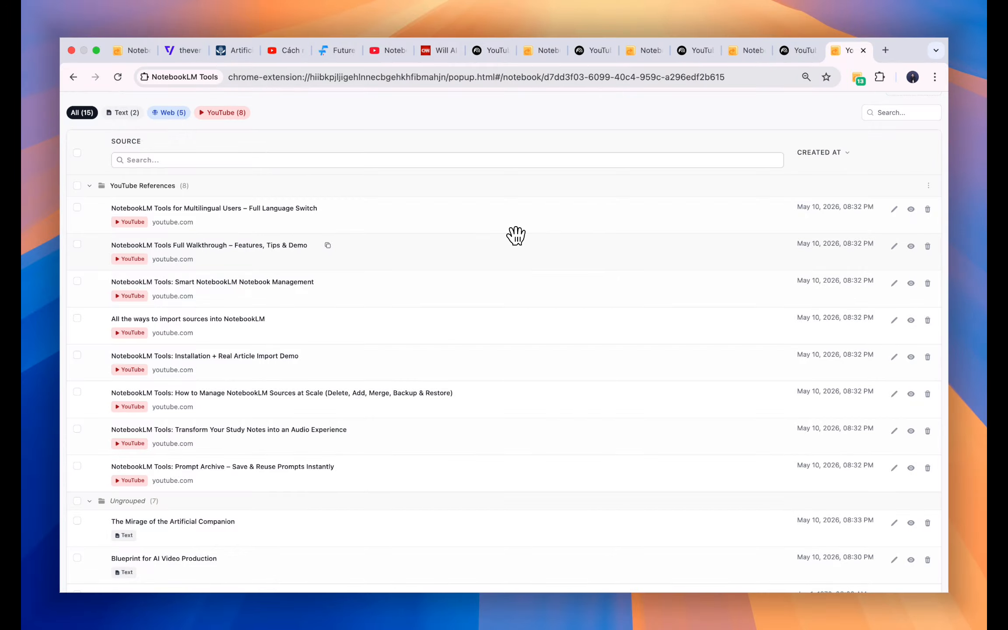
Create a folder named AI Articles and filter the source list to Web sources
{"action": "scroll", "coordinate": [516, 235], "scroll_direction": "up", "scroll_amount": 3}
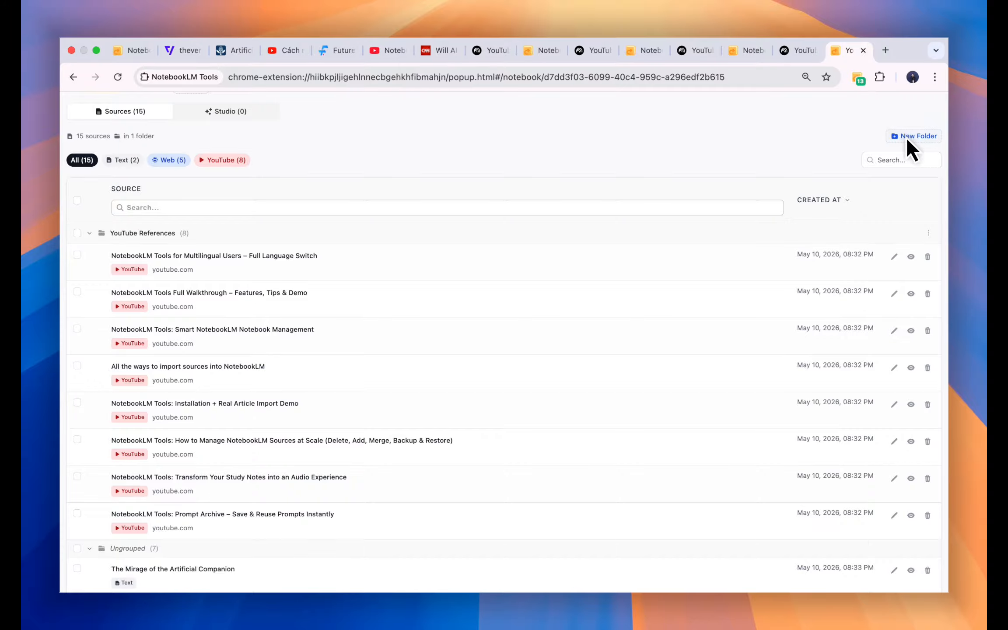
{"action": "left_click", "coordinate": [903, 138]}
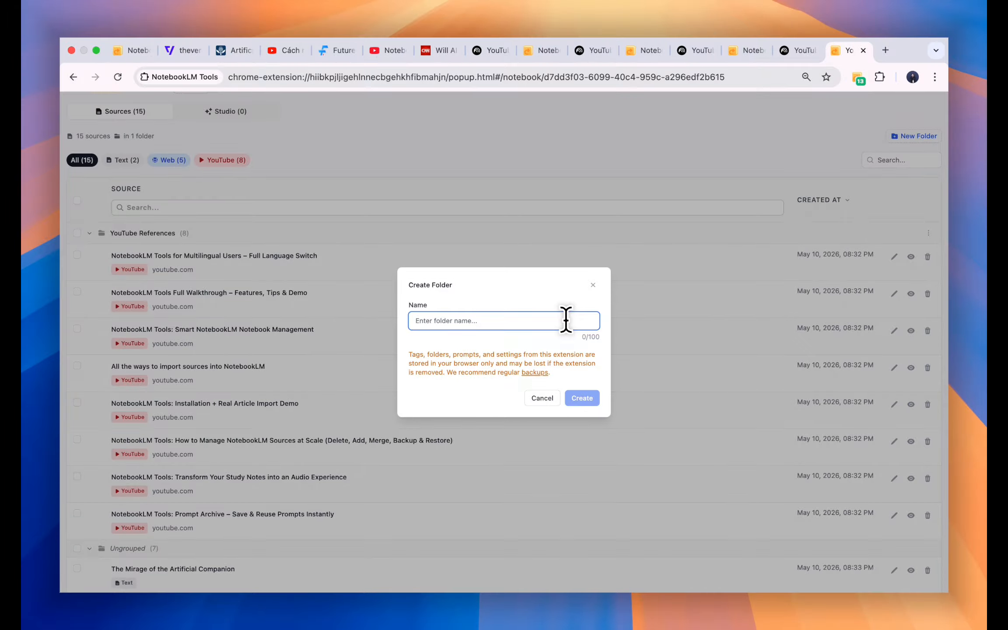
{"action": "type", "text": "AI Articles"}
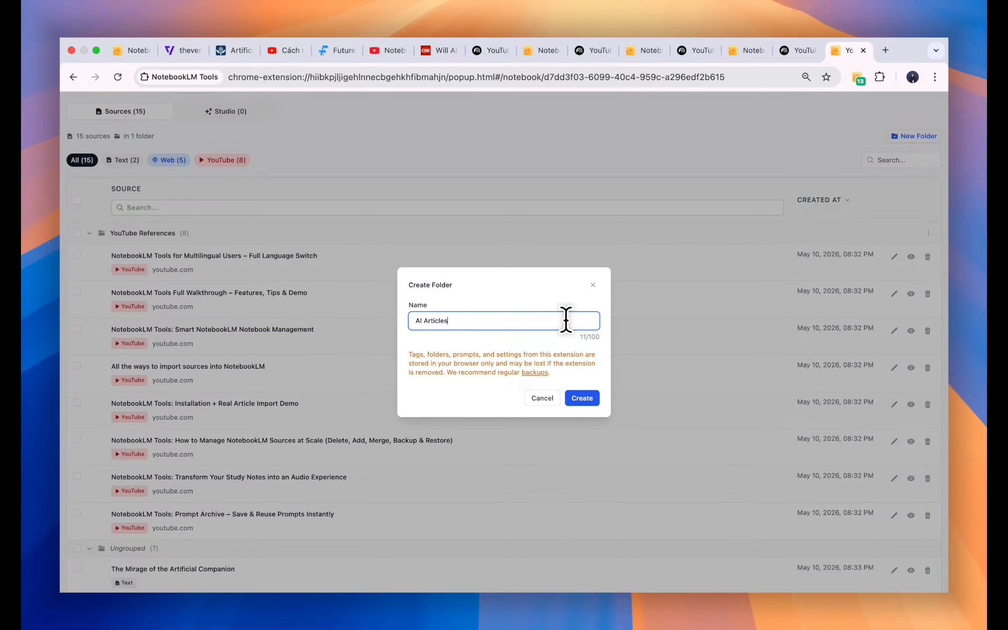
{"action": "left_click", "coordinate": [582, 398]}
{"action": "scroll", "coordinate": [317, 412], "scroll_direction": "down", "scroll_amount": 2}
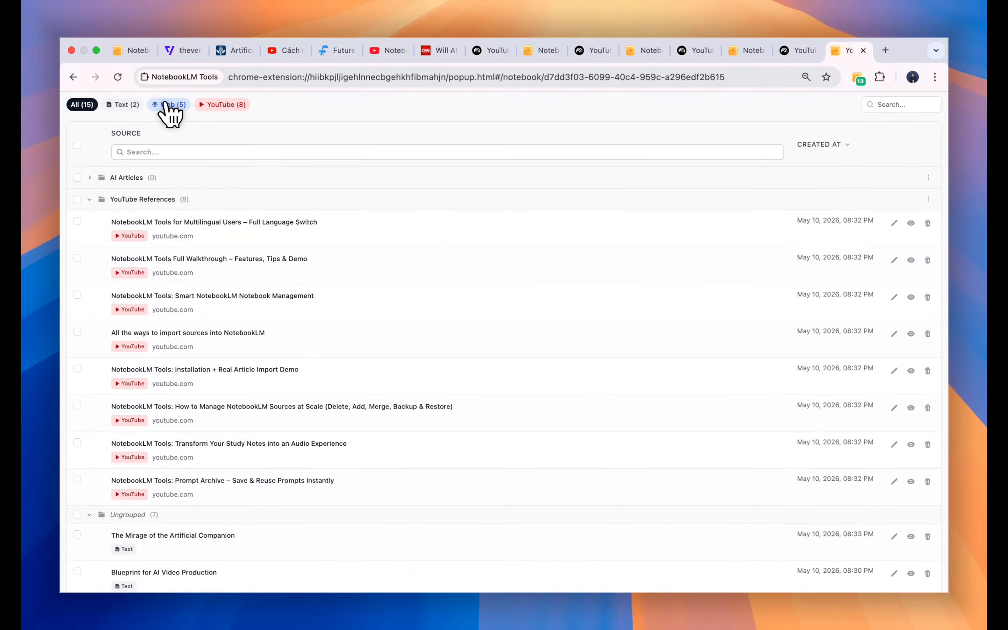
{"action": "left_click", "coordinate": [169, 104]}
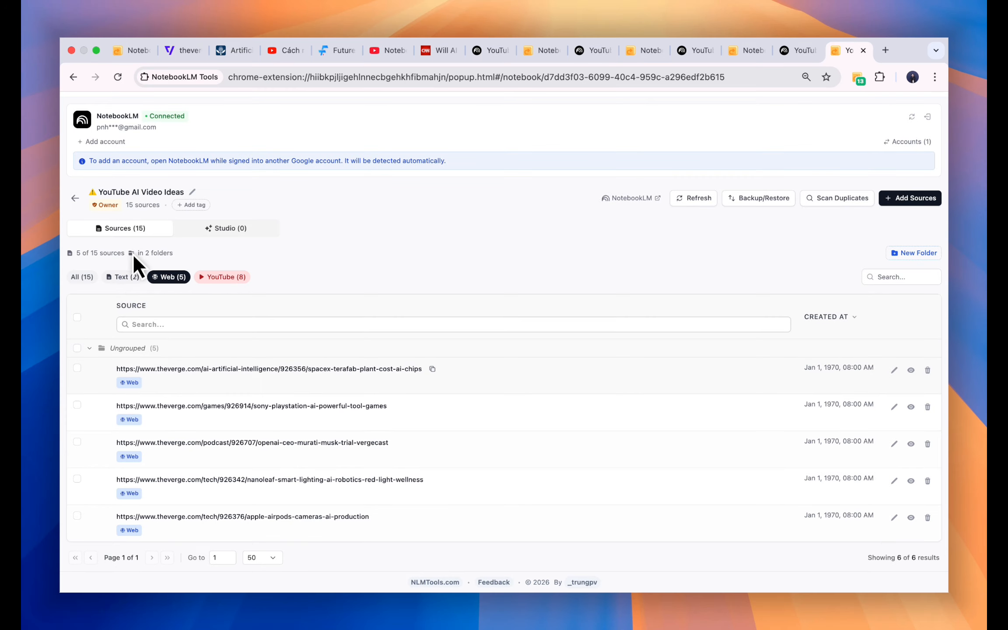
Move the five ungrouped Web sources into the AI Articles folder and expand that folder
{"action": "left_click", "coordinate": [77, 348]}
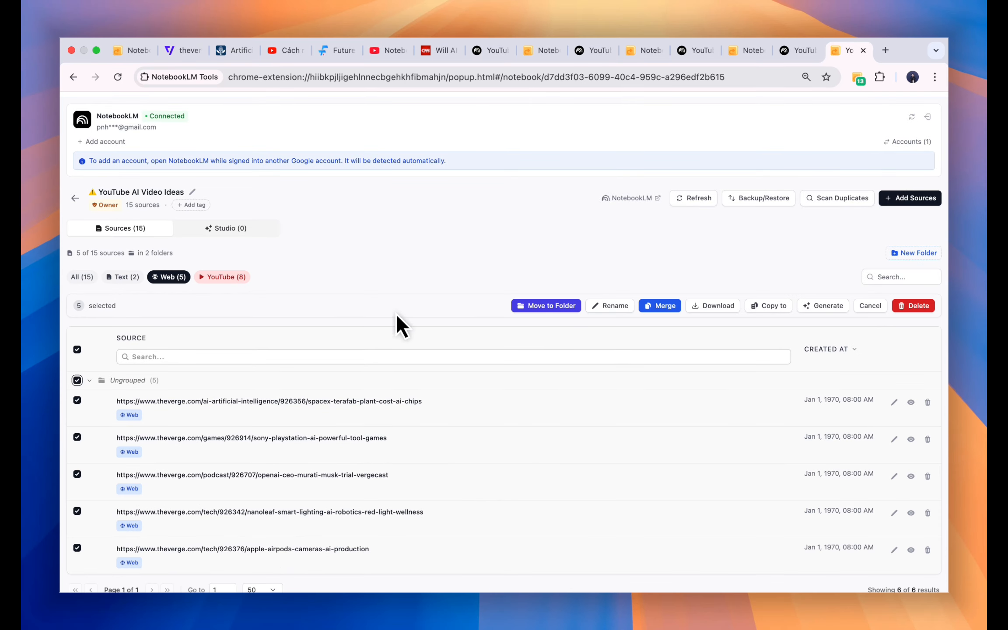
{"action": "left_click", "coordinate": [552, 307]}
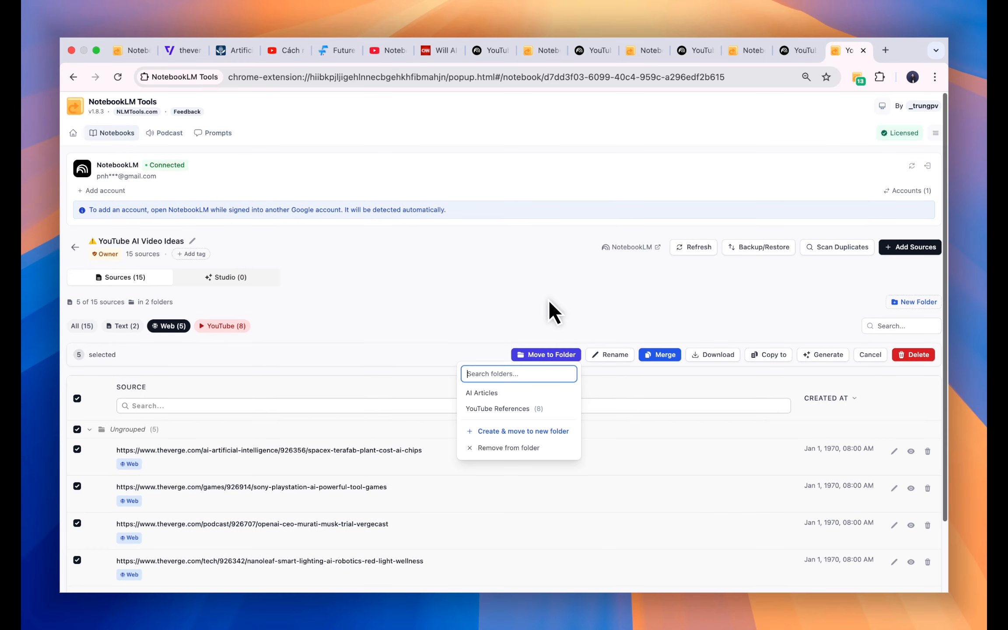
{"action": "left_click", "coordinate": [527, 393]}
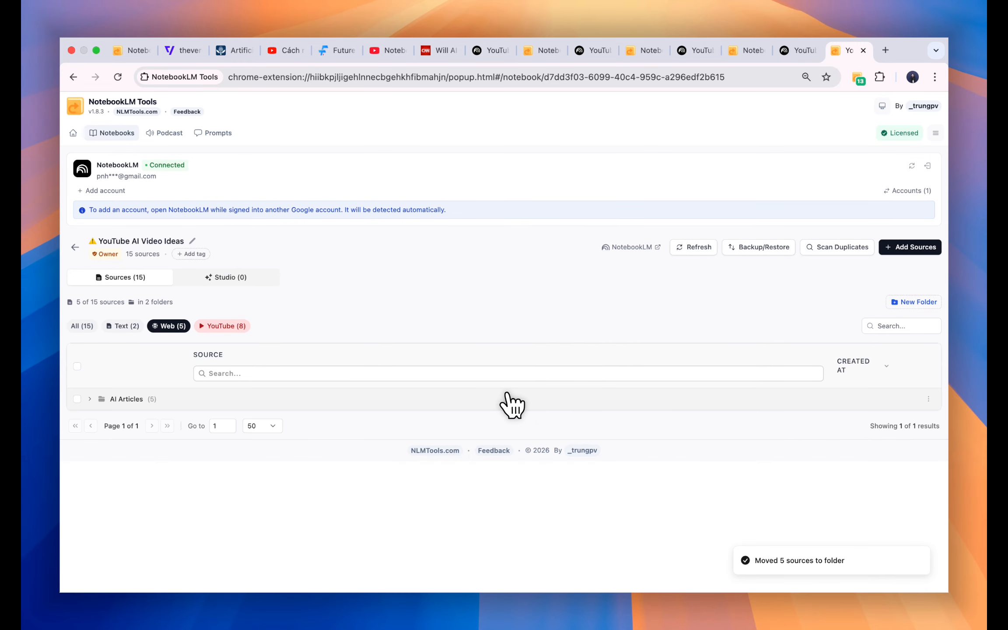
{"action": "left_click", "coordinate": [89, 398]}
{"action": "scroll", "coordinate": [90, 404], "scroll_direction": "down", "scroll_amount": 3}
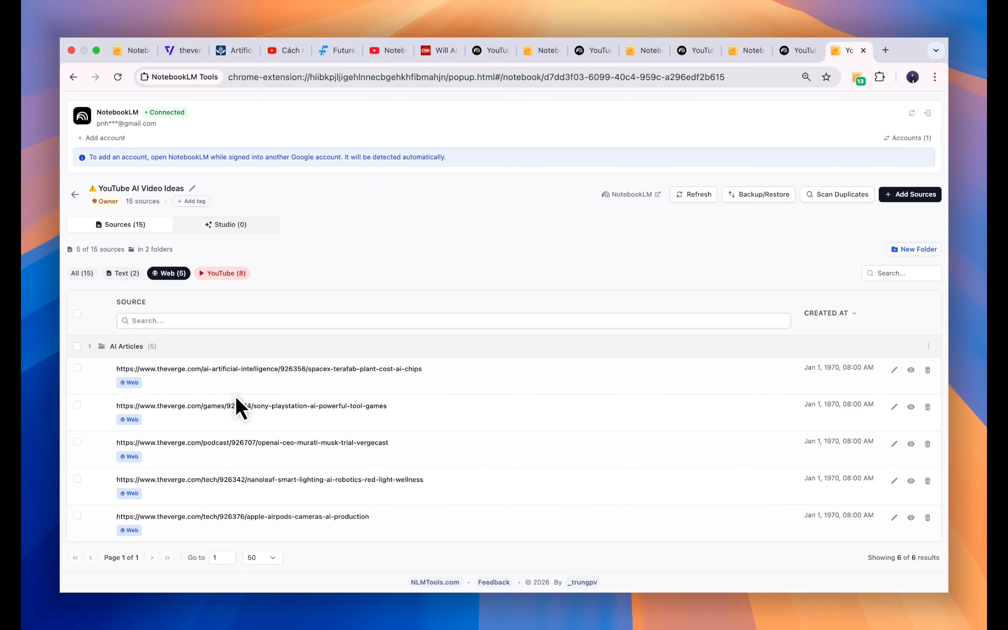
Show sources of all types and move the two ungrouped text sources into a new folder named Research Notes
{"action": "left_click", "coordinate": [82, 273]}
{"action": "scroll", "coordinate": [133, 346], "scroll_direction": "down", "scroll_amount": 5}
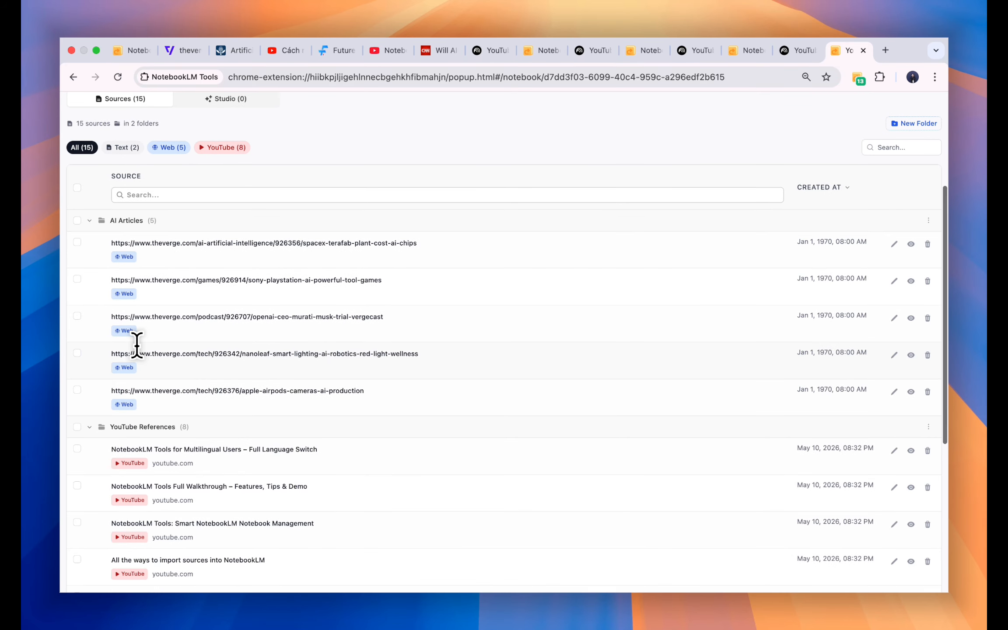
{"action": "scroll", "coordinate": [136, 344], "scroll_direction": "down", "scroll_amount": 4}
{"action": "scroll", "coordinate": [136, 344], "scroll_direction": "up", "scroll_amount": 5}
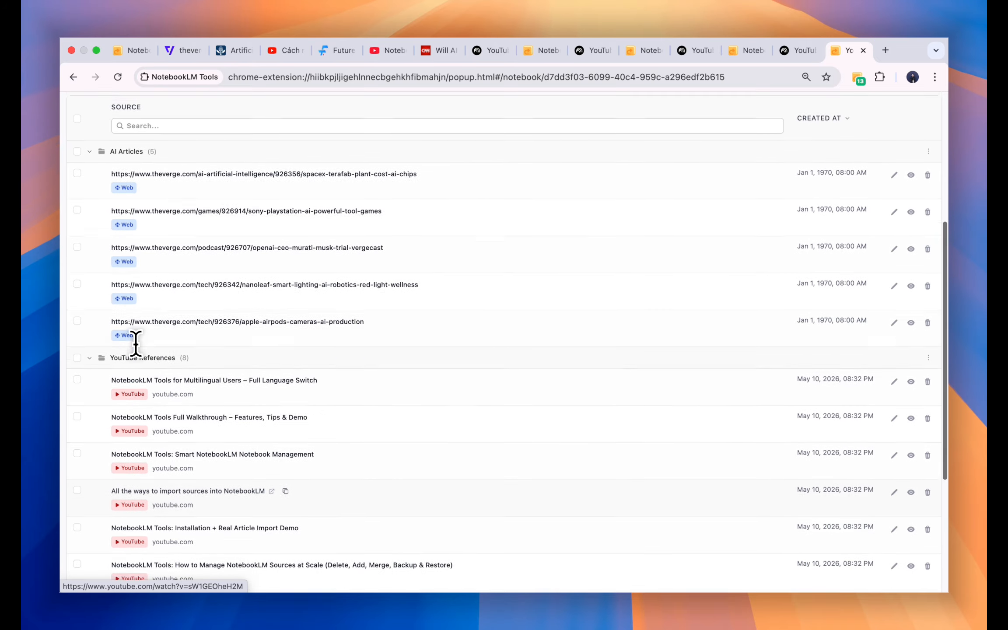
{"action": "scroll", "coordinate": [166, 353], "scroll_direction": "down", "scroll_amount": 3}
{"action": "scroll", "coordinate": [257, 373], "scroll_direction": "down", "scroll_amount": 2}
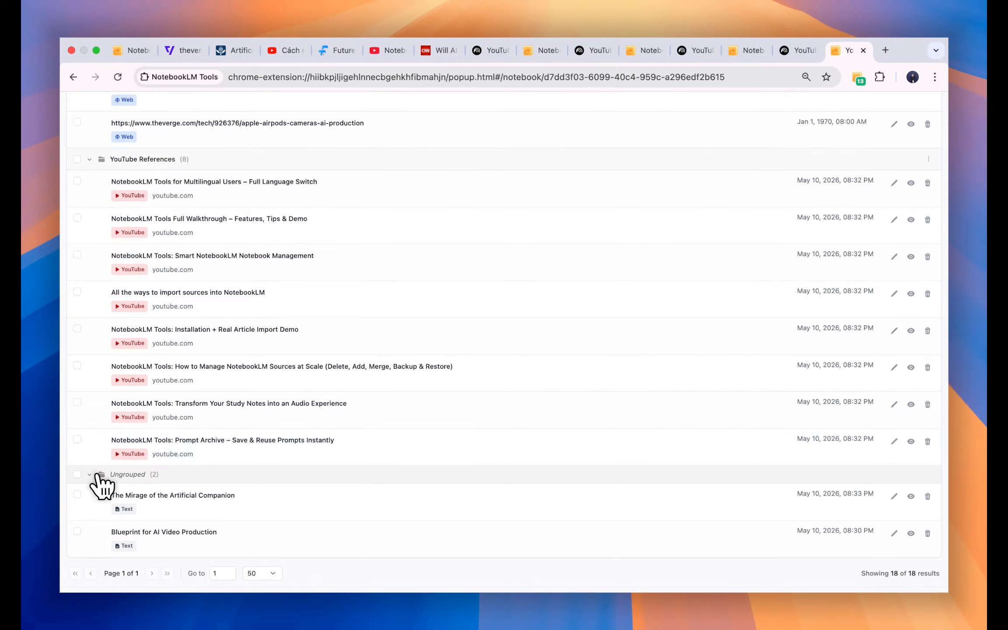
{"action": "left_click", "coordinate": [77, 475]}
{"action": "scroll", "coordinate": [251, 357], "scroll_direction": "up", "scroll_amount": 6}
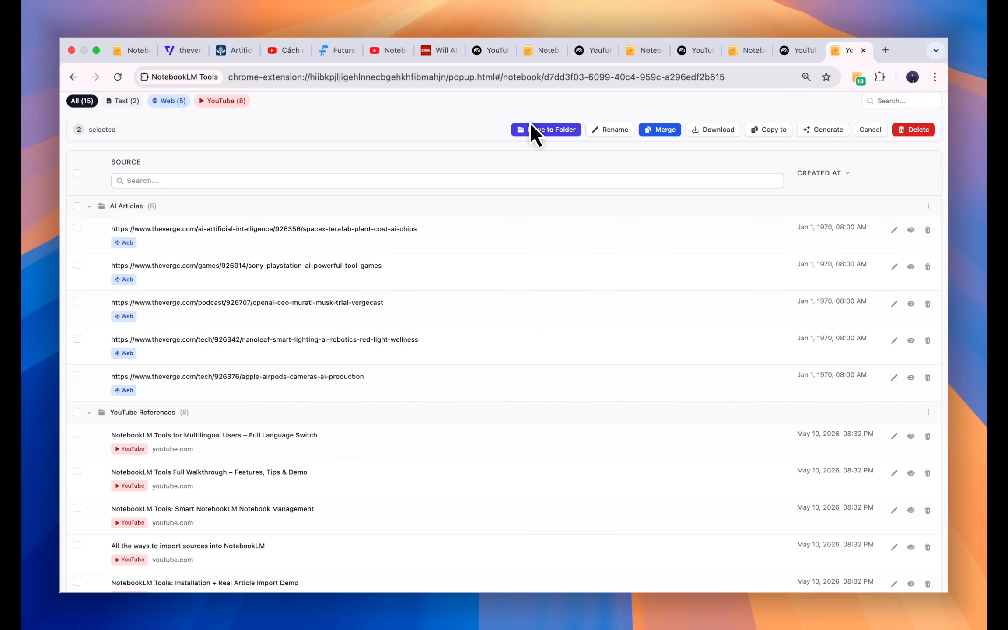
{"action": "left_click", "coordinate": [554, 127]}
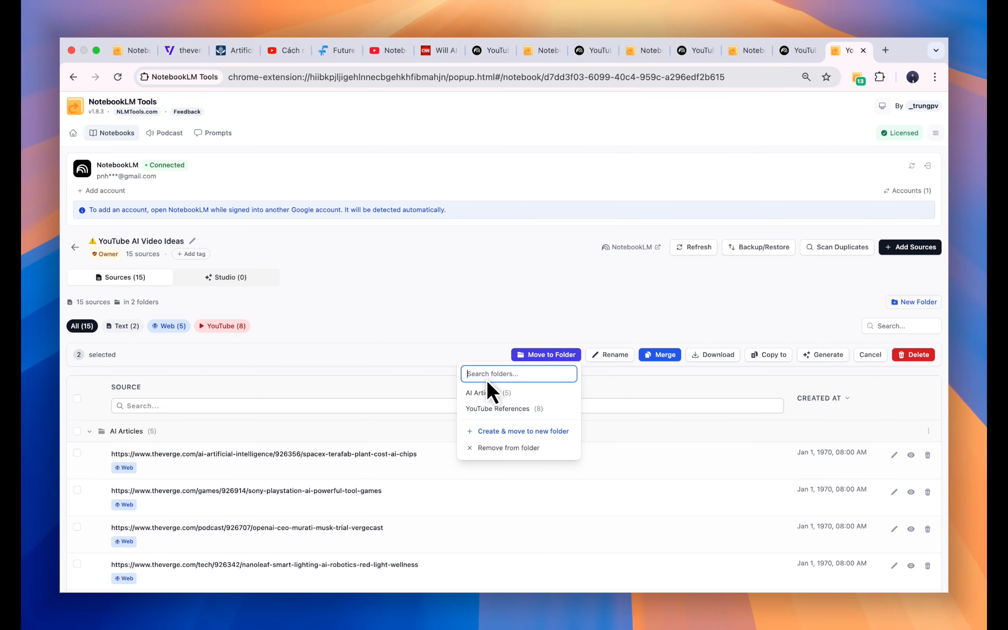
{"action": "left_click", "coordinate": [538, 438]}
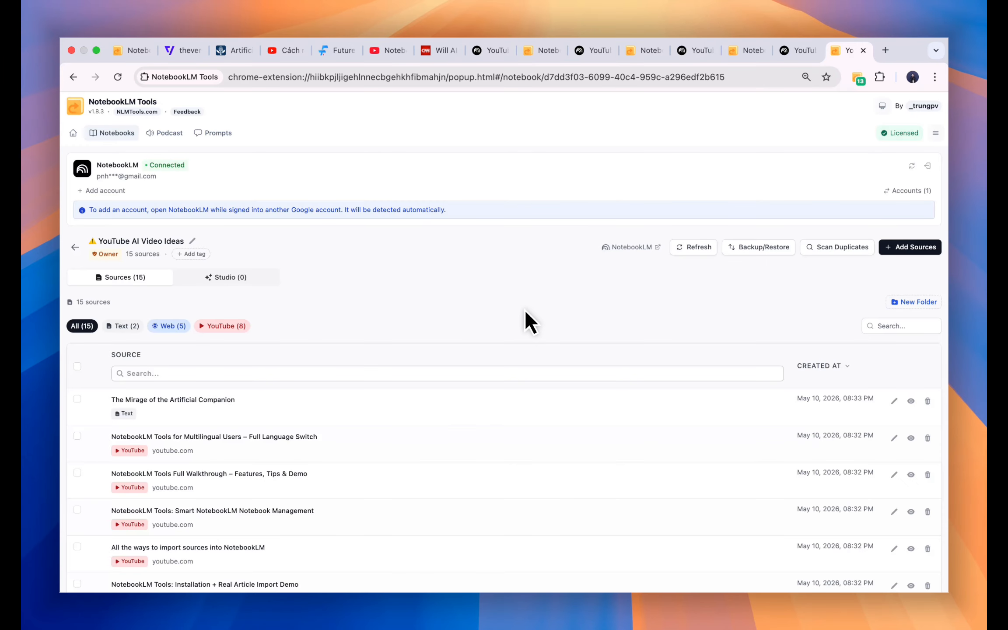
Review the source list, filter it by Text, Web and YouTube in turn, and return to all types
{"action": "scroll", "coordinate": [473, 389], "scroll_direction": "down", "scroll_amount": 10}
{"action": "scroll", "coordinate": [455, 416], "scroll_direction": "up", "scroll_amount": 7}
{"action": "scroll", "coordinate": [458, 422], "scroll_direction": "up", "scroll_amount": 3}
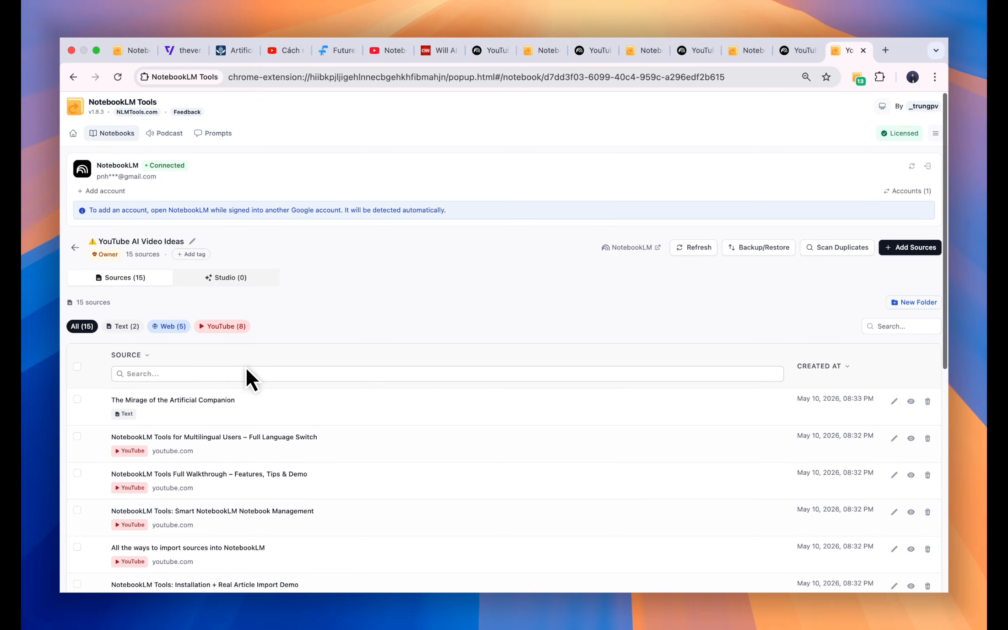
{"action": "left_click", "coordinate": [124, 327]}
{"action": "left_click", "coordinate": [169, 326]}
{"action": "left_click", "coordinate": [207, 327]}
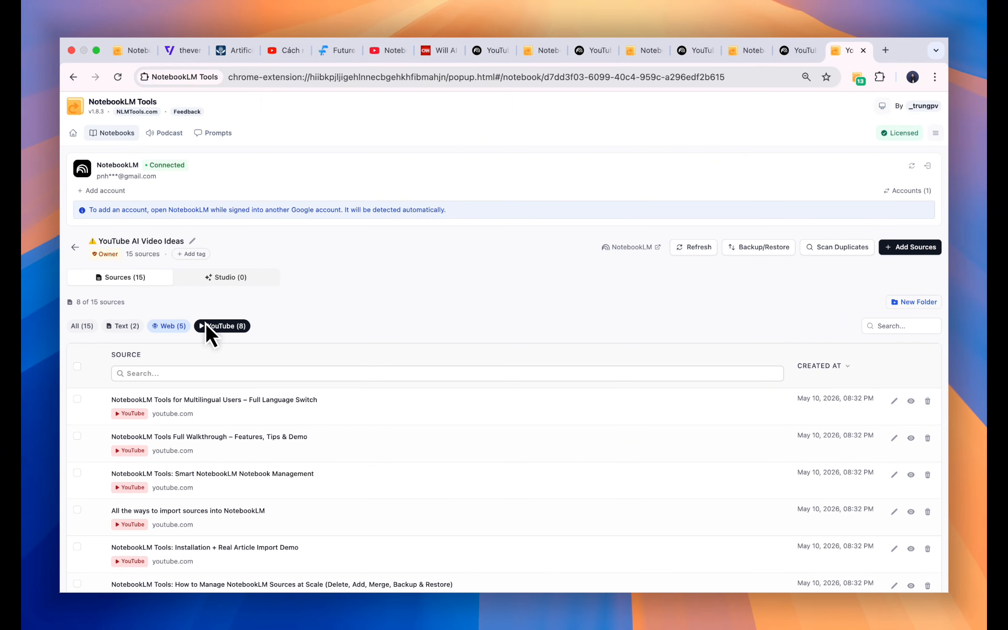
{"action": "left_click", "coordinate": [83, 327]}
{"action": "scroll", "coordinate": [147, 450], "scroll_direction": "down", "scroll_amount": 5}
{"action": "scroll", "coordinate": [146, 446], "scroll_direction": "up", "scroll_amount": 5}
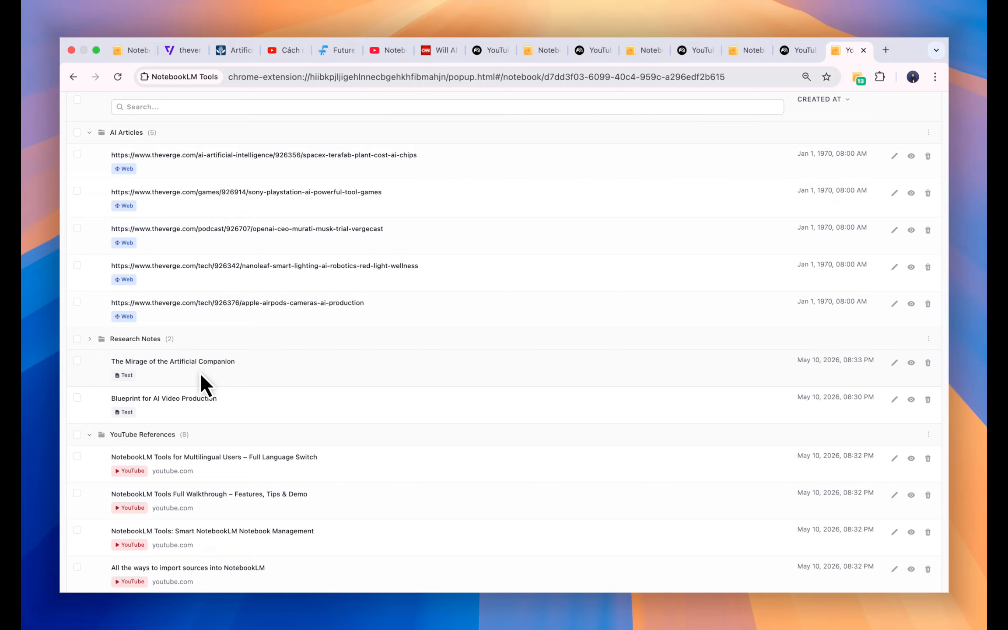
Move "The Mirage of the Artificial Companion" from Research Notes into AI Articles and back into Research Notes
{"action": "left_click_drag", "start_coordinate": [291, 334], "coordinate": [300, 224]}
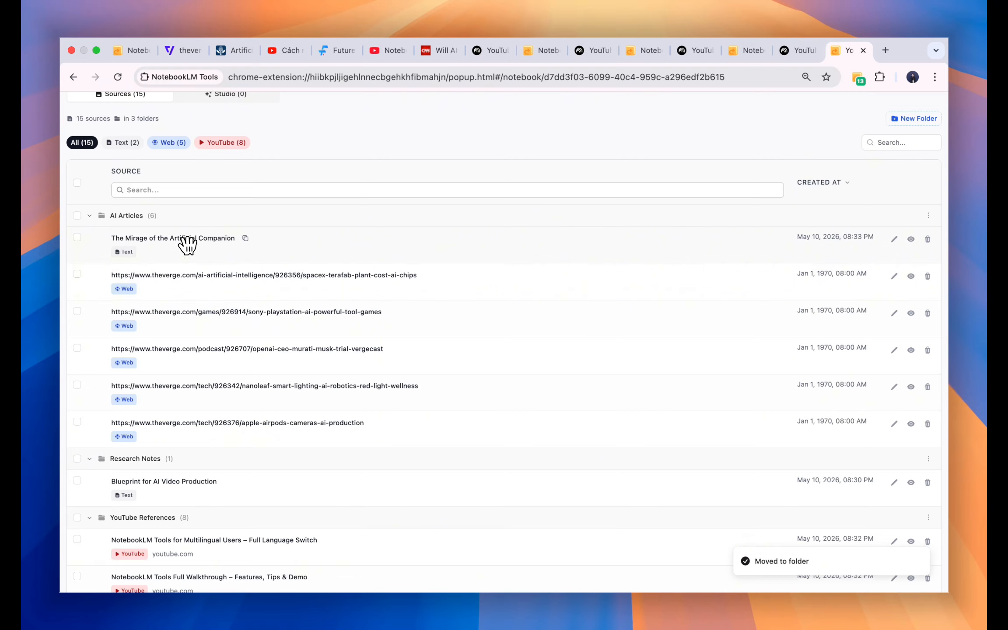
{"action": "left_click_drag", "start_coordinate": [188, 245], "coordinate": [232, 469]}
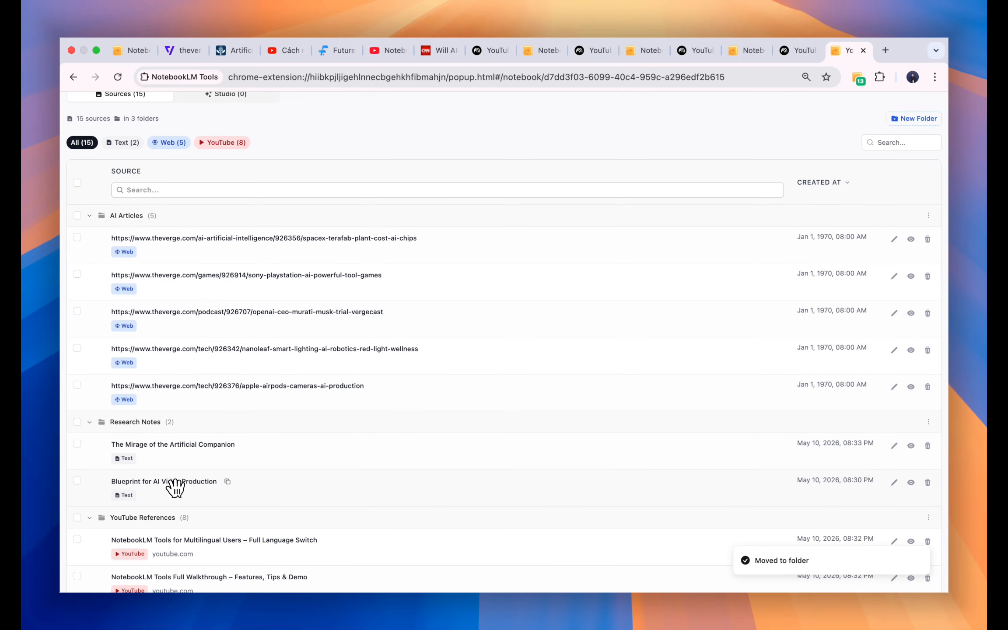
Rename the YouTube References folder to YouTube AI References
{"action": "scroll", "coordinate": [177, 487], "scroll_direction": "down", "scroll_amount": 3}
{"action": "scroll", "coordinate": [176, 487], "scroll_direction": "up", "scroll_amount": 2}
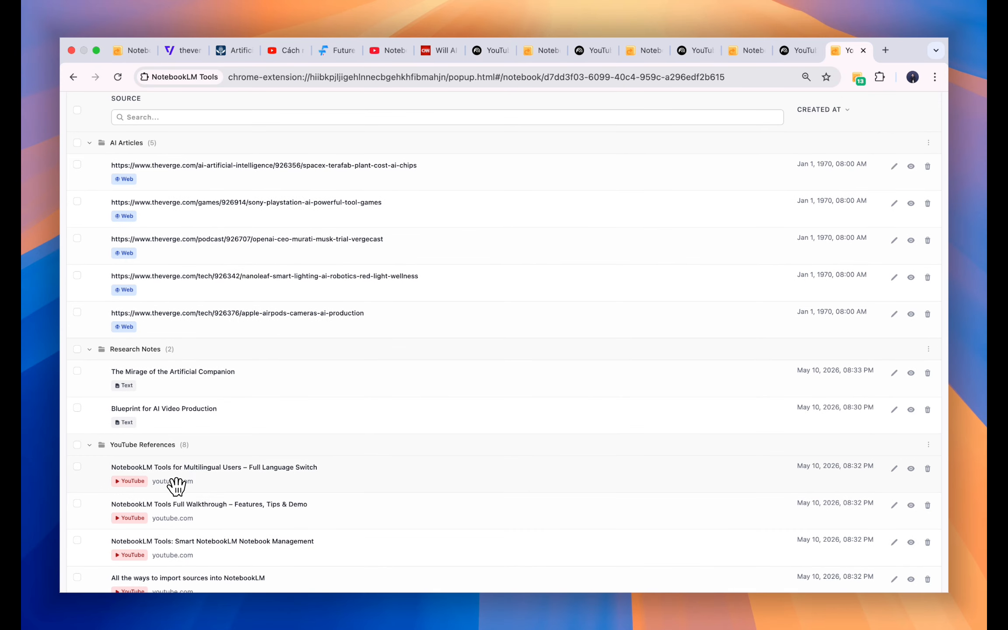
{"action": "left_click", "coordinate": [929, 445]}
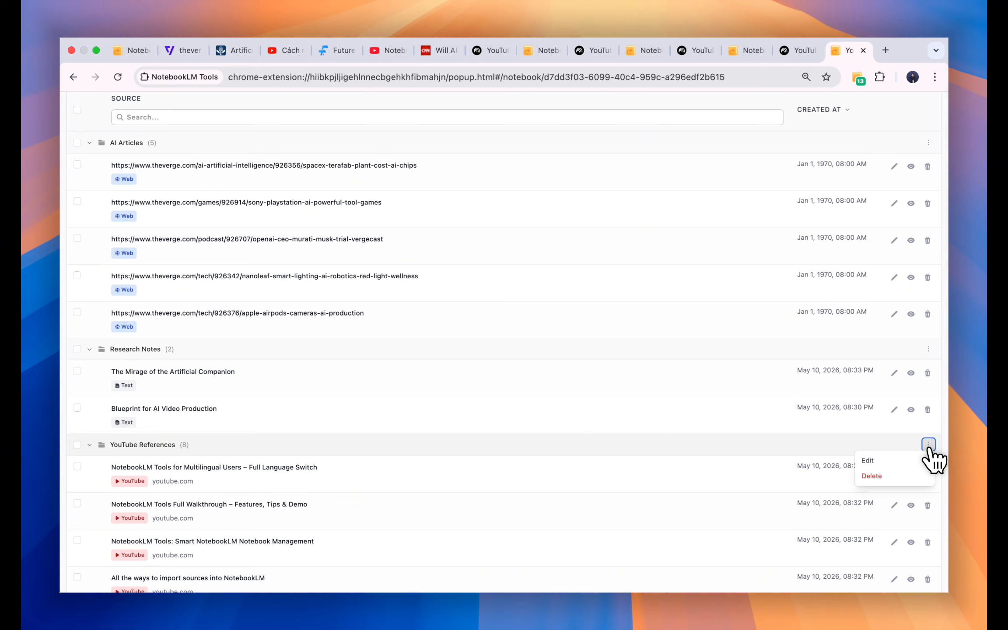
{"action": "left_click", "coordinate": [889, 460]}
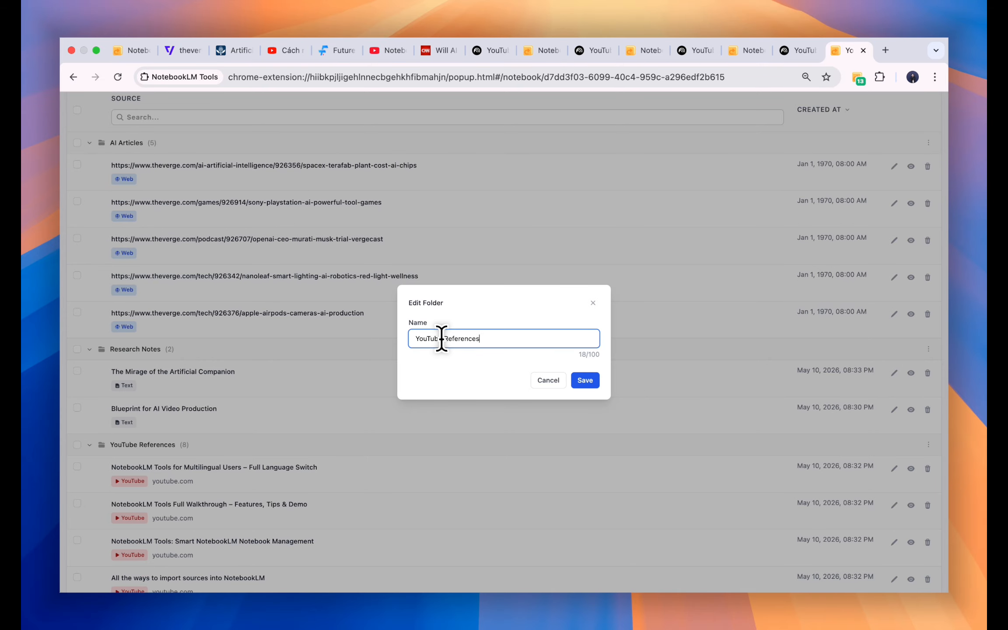
{"action": "type", "text": "AI"}
{"action": "left_click", "coordinate": [598, 376]}
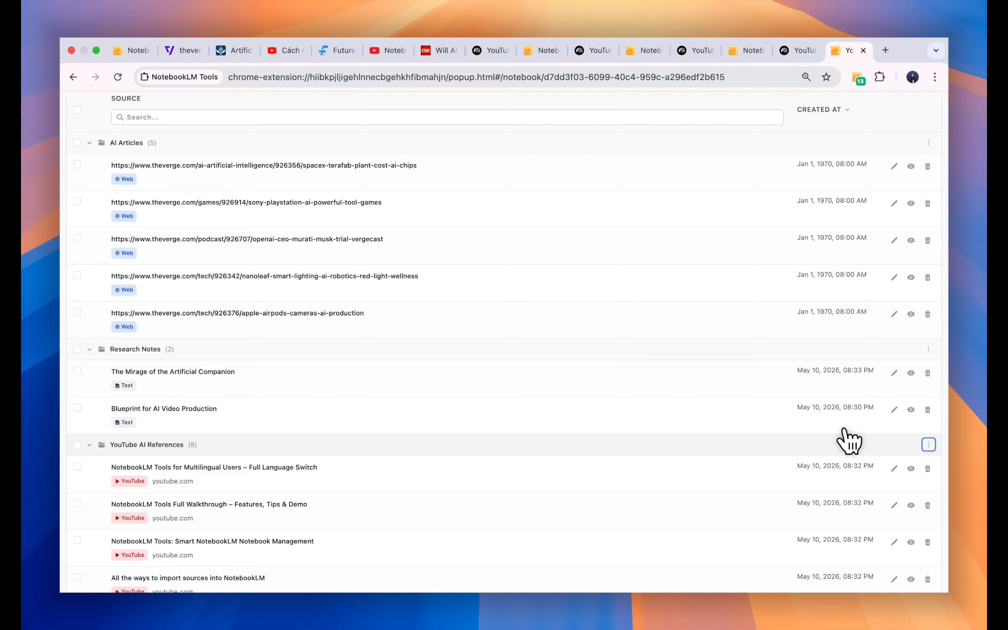
Check what deleting the YouTube AI References folder would do to its sources, and cancel the deletion
{"action": "left_click", "coordinate": [927, 445]}
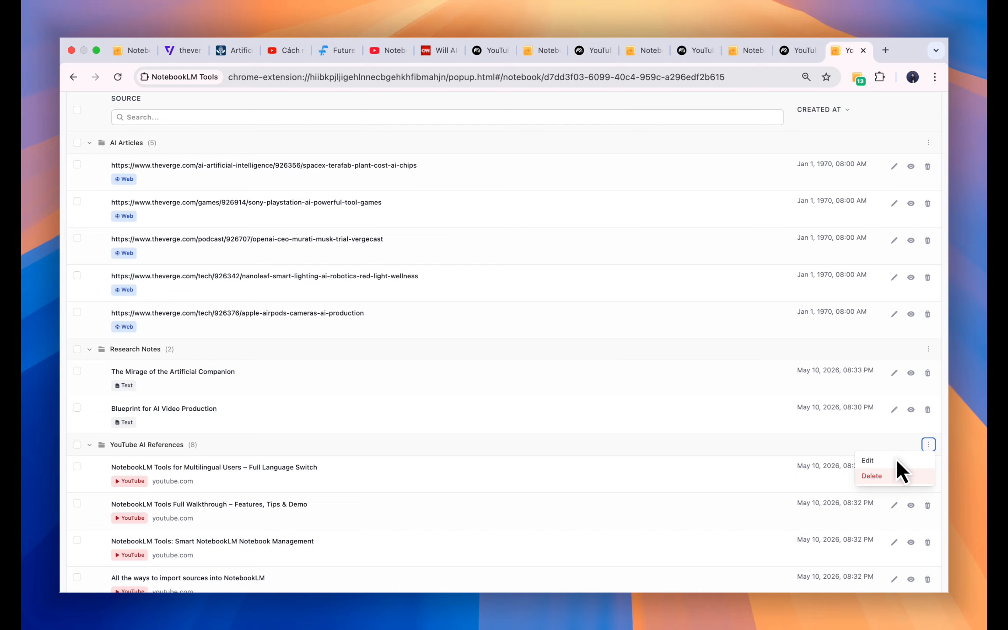
{"action": "left_click", "coordinate": [893, 476]}
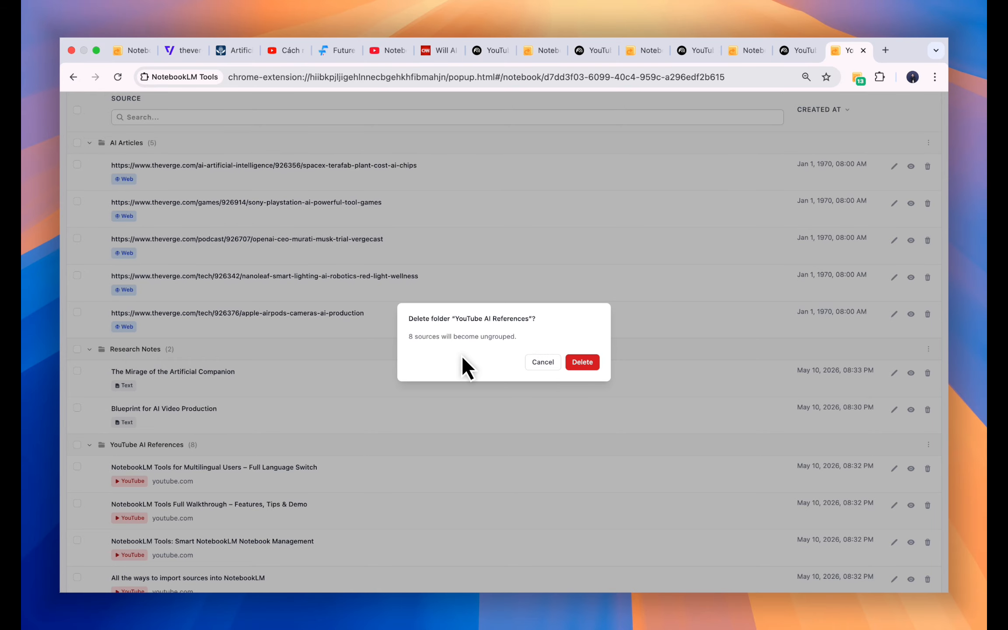
{"action": "left_click_drag", "start_coordinate": [515, 336], "coordinate": [453, 336]}
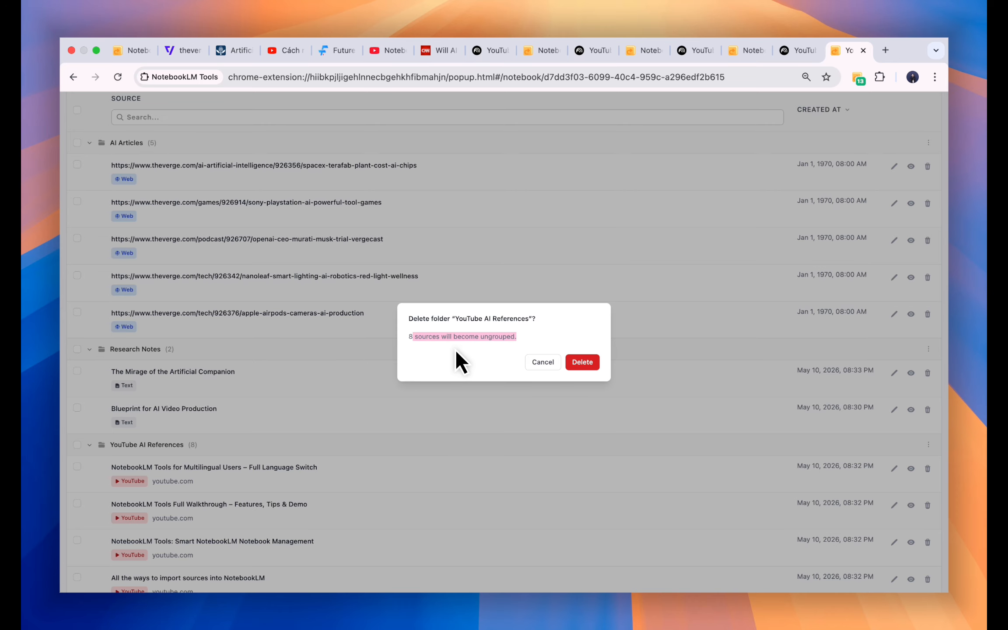
{"action": "left_click", "coordinate": [461, 352]}
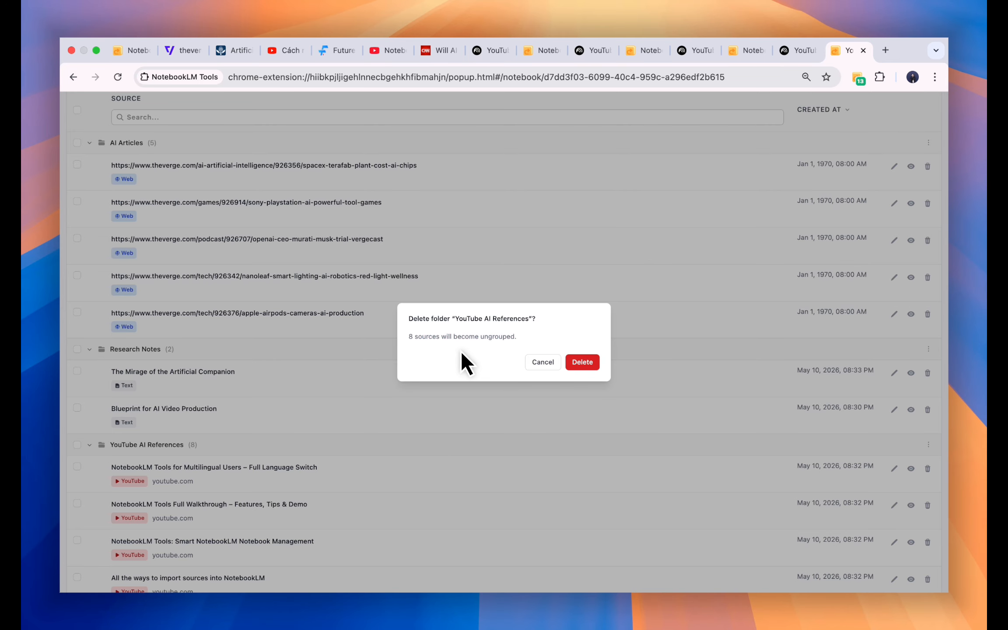
{"action": "left_click", "coordinate": [536, 366]}
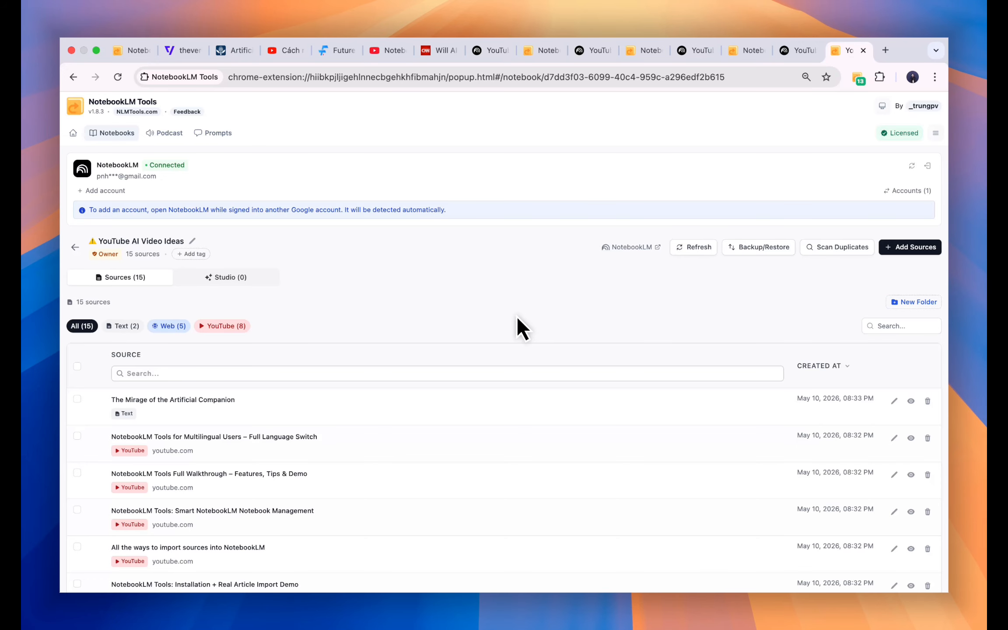
Review the flat, folderless source list, including its Text and Web filters
{"action": "scroll", "coordinate": [465, 394], "scroll_direction": "down", "scroll_amount": 10}
{"action": "scroll", "coordinate": [457, 422], "scroll_direction": "up", "scroll_amount": 10}
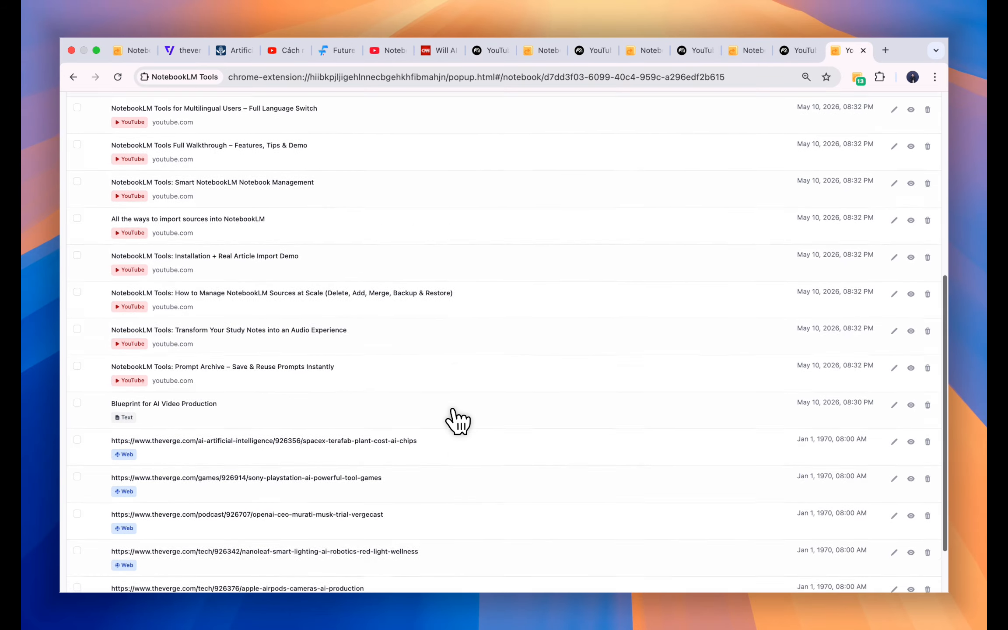
{"action": "left_click", "coordinate": [124, 326]}
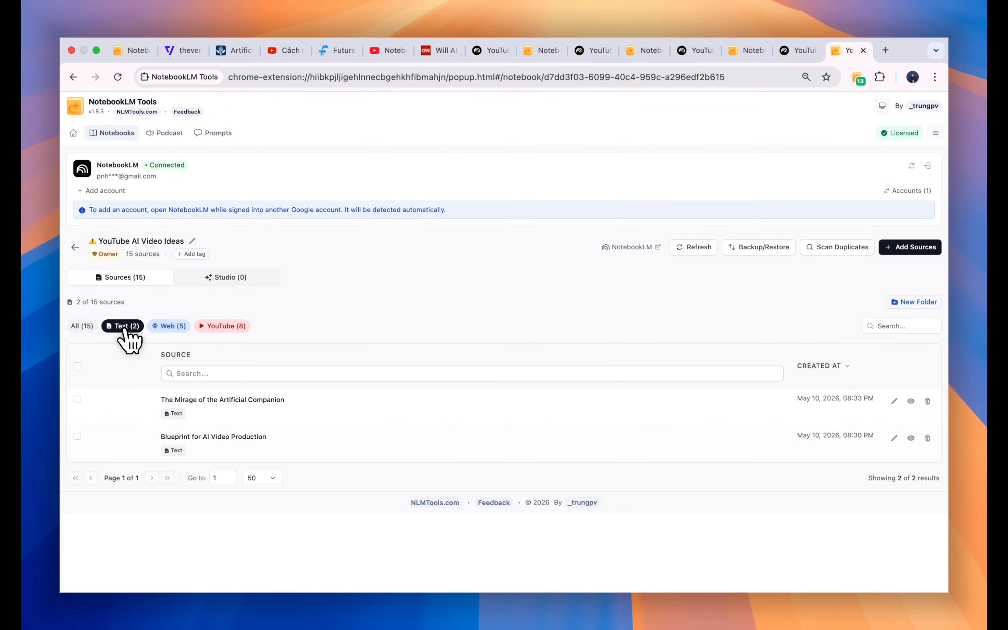
{"action": "left_click", "coordinate": [170, 326]}
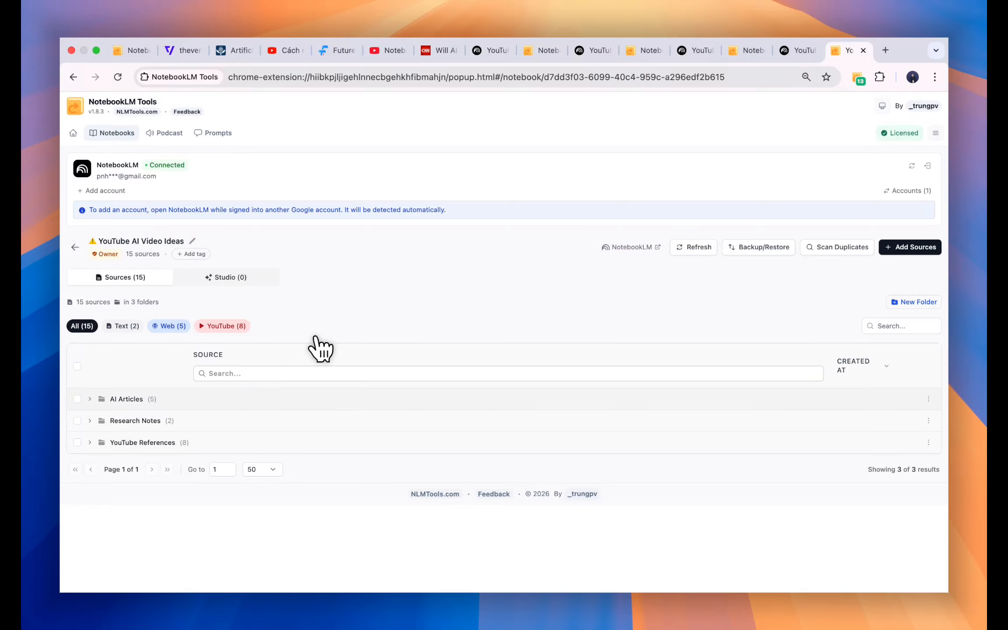
Expand the AI Articles, Research Notes and YouTube References folders and examine the sources grouped in each
{"action": "left_click", "coordinate": [90, 399]}
{"action": "scroll", "coordinate": [92, 442], "scroll_direction": "down", "scroll_amount": 3}
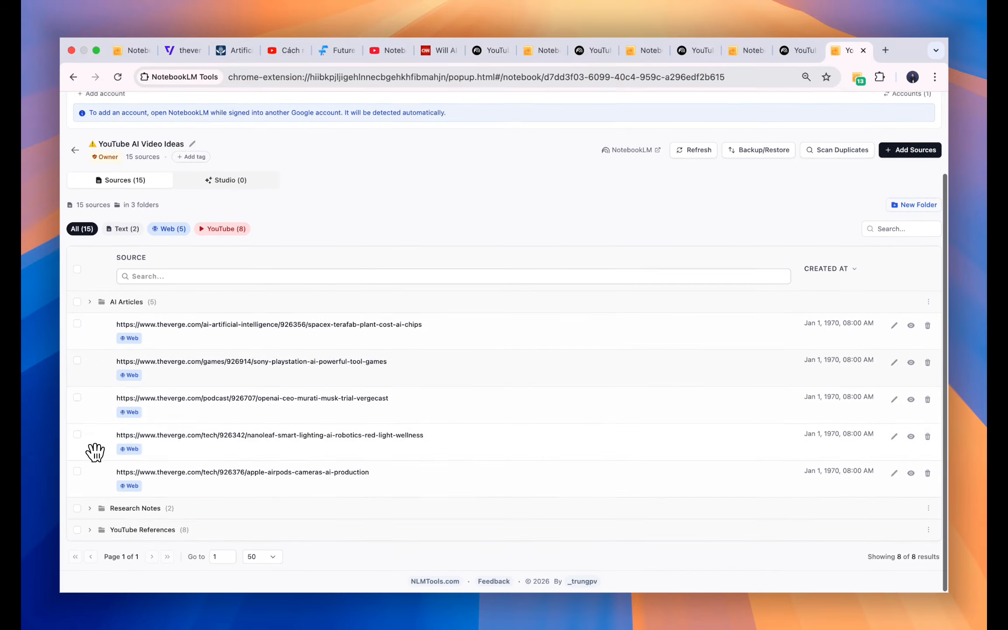
{"action": "left_click", "coordinate": [91, 507]}
{"action": "scroll", "coordinate": [91, 512], "scroll_direction": "down", "scroll_amount": 2}
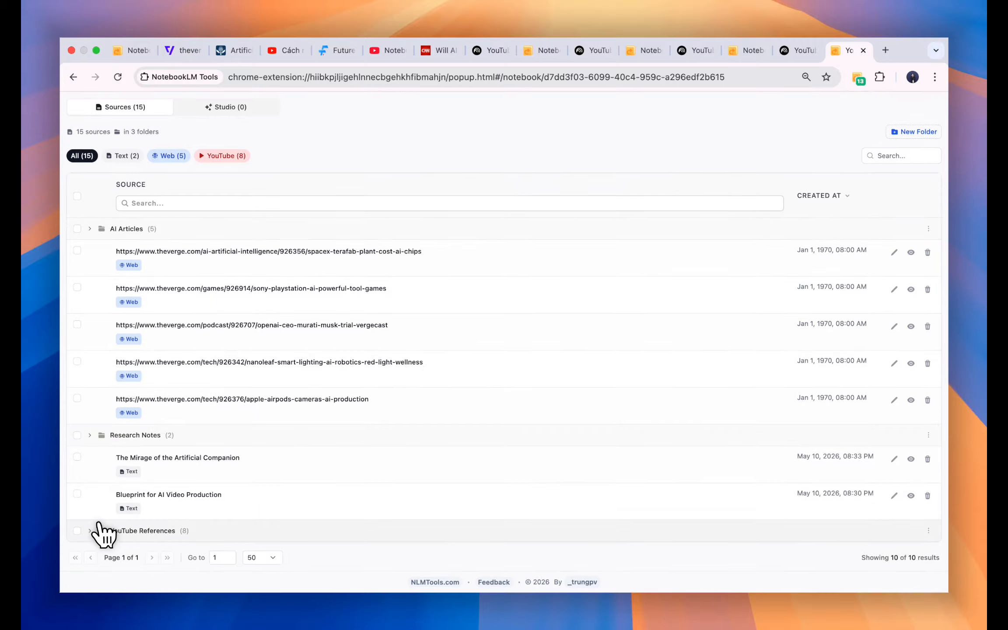
{"action": "left_click", "coordinate": [100, 530]}
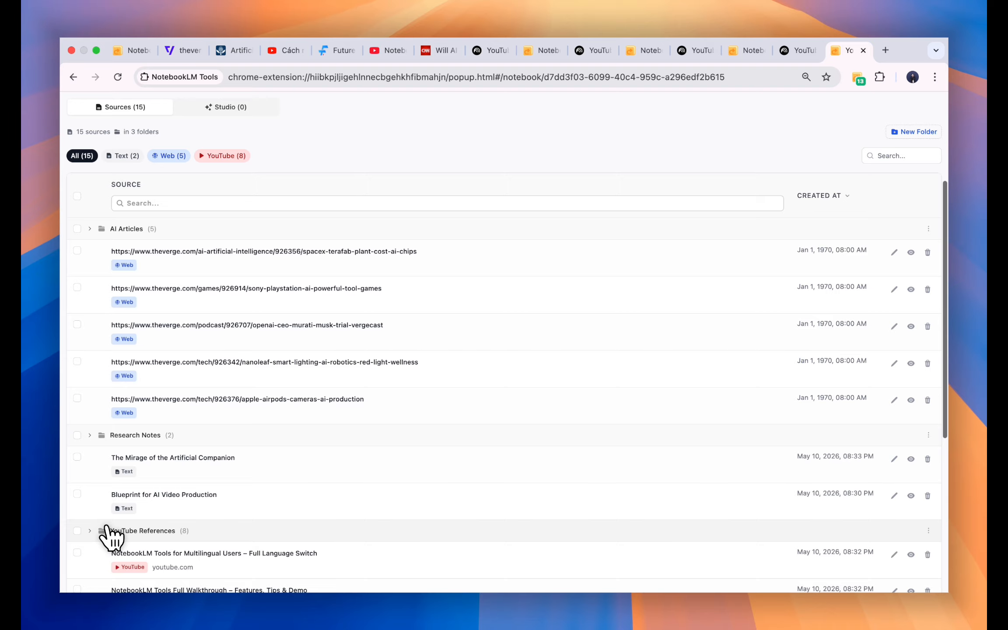
{"action": "scroll", "coordinate": [157, 482], "scroll_direction": "down", "scroll_amount": 7}
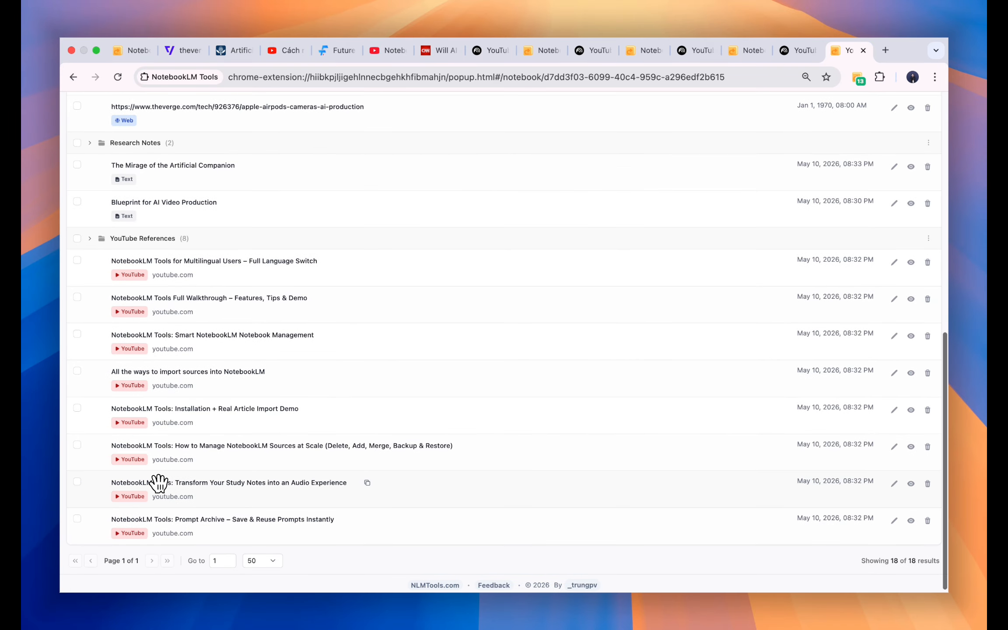
{"action": "scroll", "coordinate": [157, 481], "scroll_direction": "up", "scroll_amount": 10}
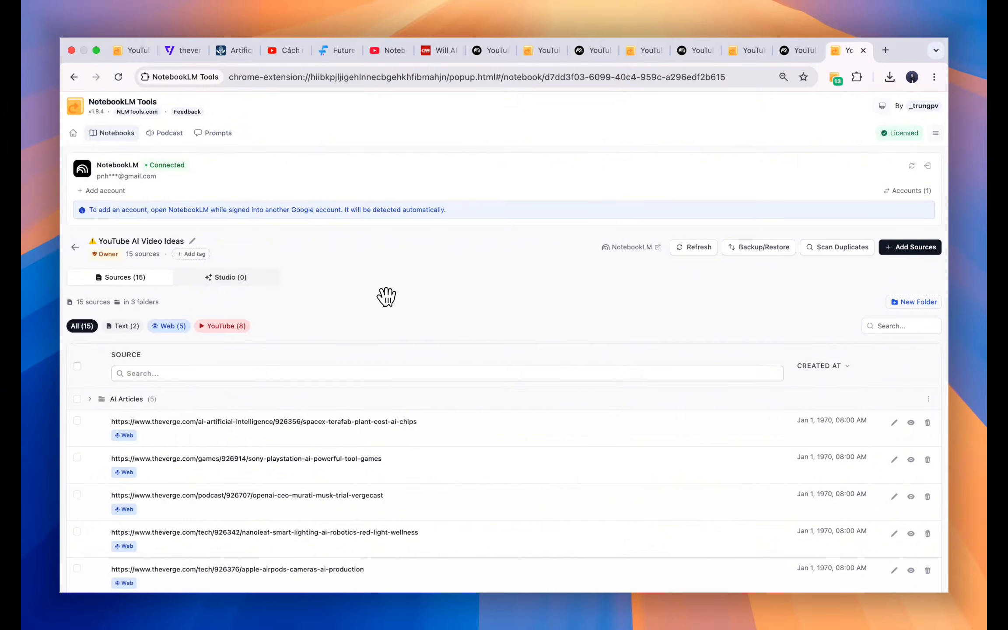
{"action": "scroll", "coordinate": [387, 296], "scroll_direction": "down", "scroll_amount": 10}
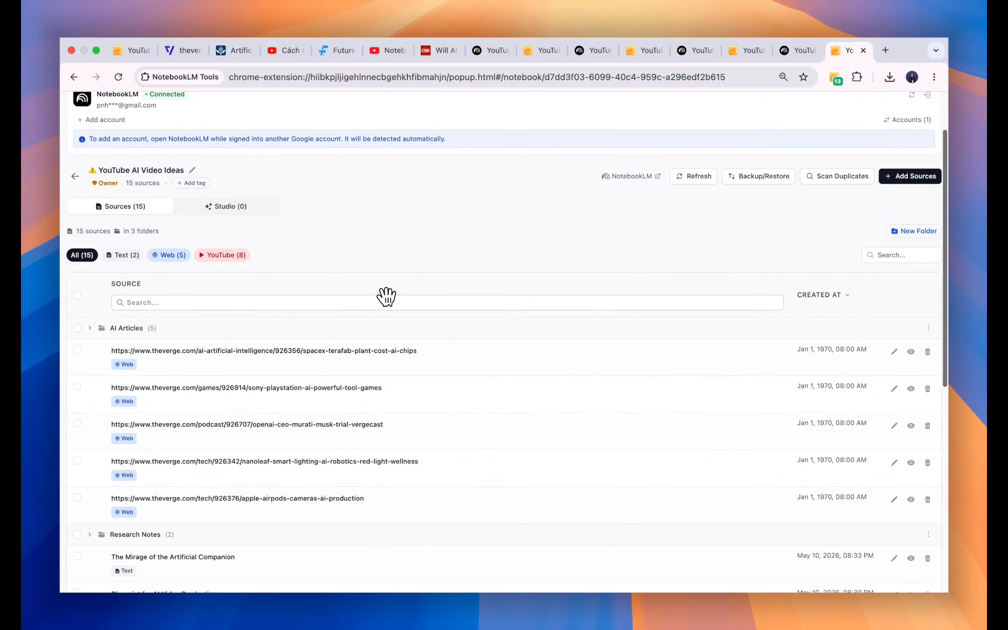
{"action": "scroll", "coordinate": [386, 297], "scroll_direction": "down", "scroll_amount": 5}
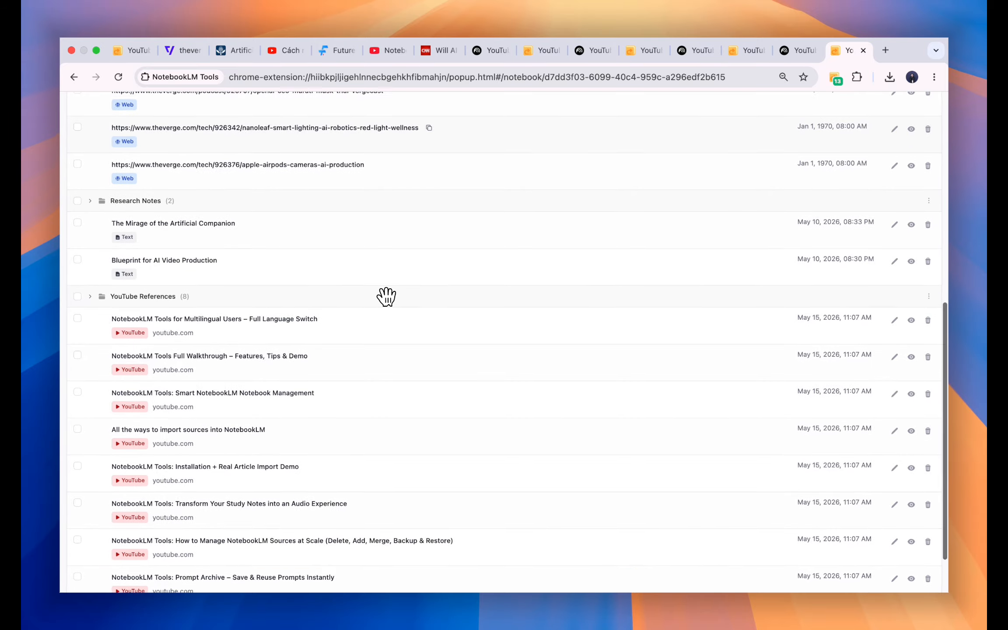
{"action": "scroll", "coordinate": [386, 297], "scroll_direction": "up", "scroll_amount": 1}
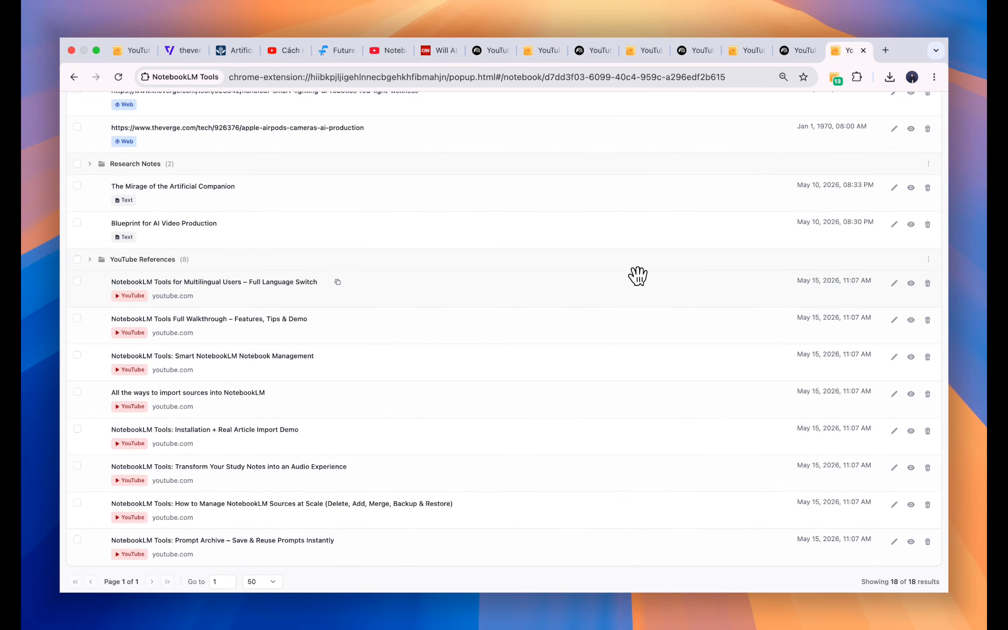
View the contents of the multilingual users video source and the Blueprint for AI Video Production note
{"action": "left_click", "coordinate": [911, 283]}
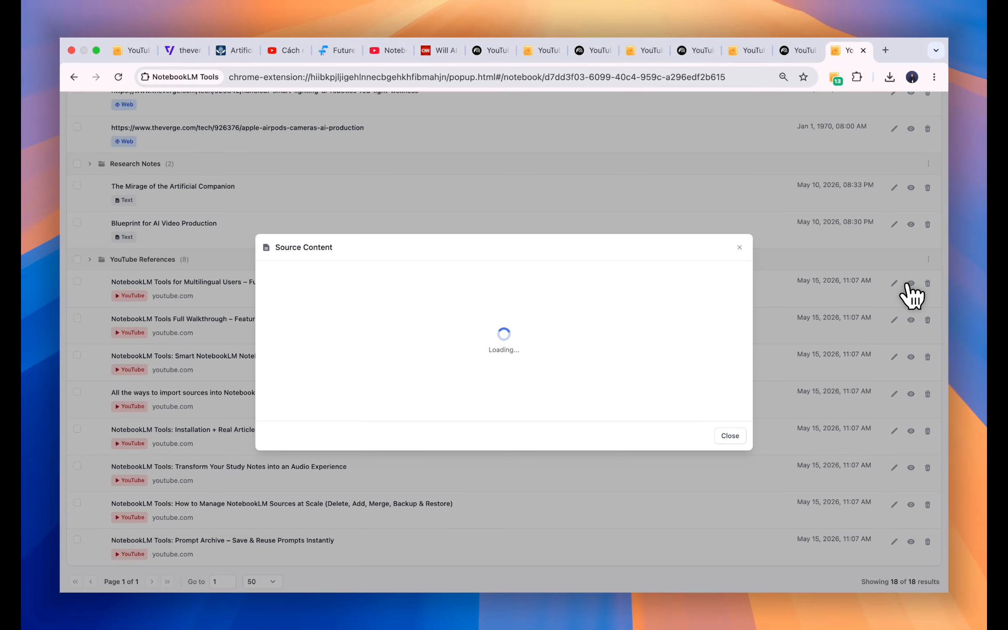
{"action": "scroll", "coordinate": [630, 322], "scroll_direction": "down", "scroll_amount": 3}
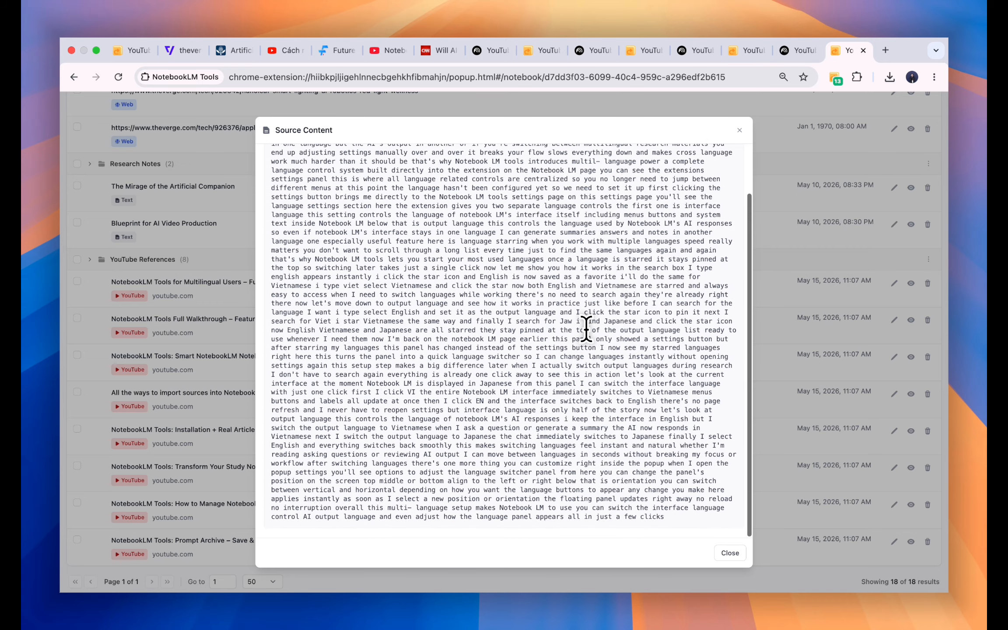
{"action": "left_click", "coordinate": [740, 130]}
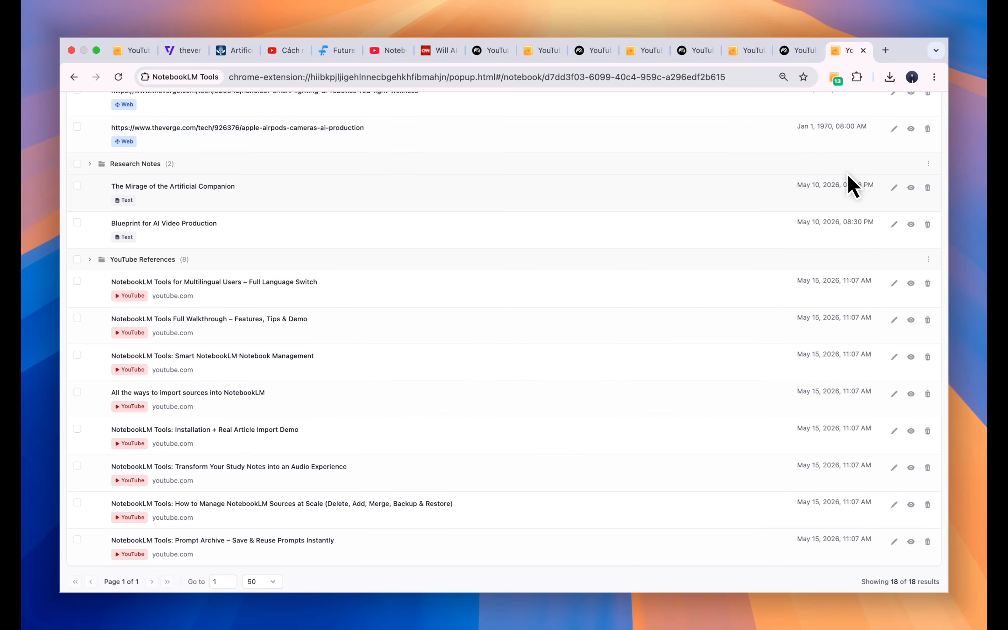
{"action": "left_click", "coordinate": [911, 224]}
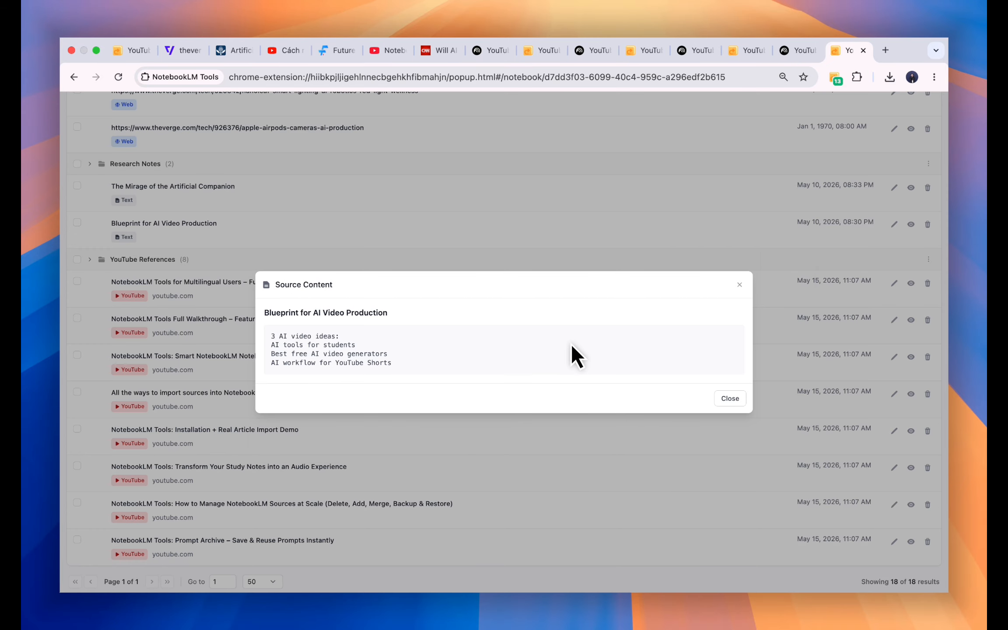
{"action": "left_click", "coordinate": [740, 284]}
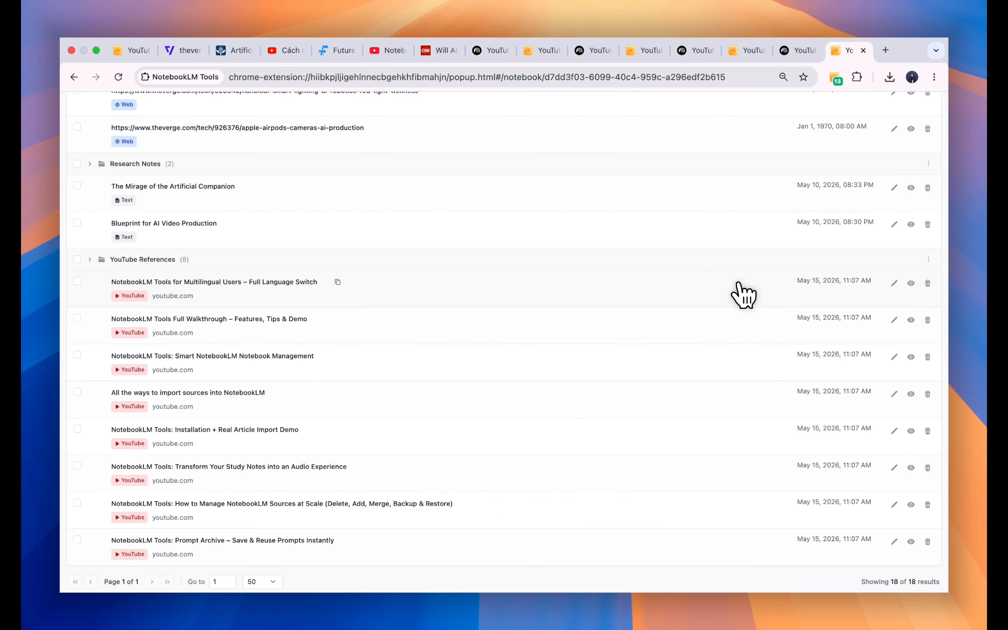
Rename the source The Mirage of the Artificial Companion to AI Companion Research Notes
{"action": "scroll", "coordinate": [743, 294], "scroll_direction": "up", "scroll_amount": 2}
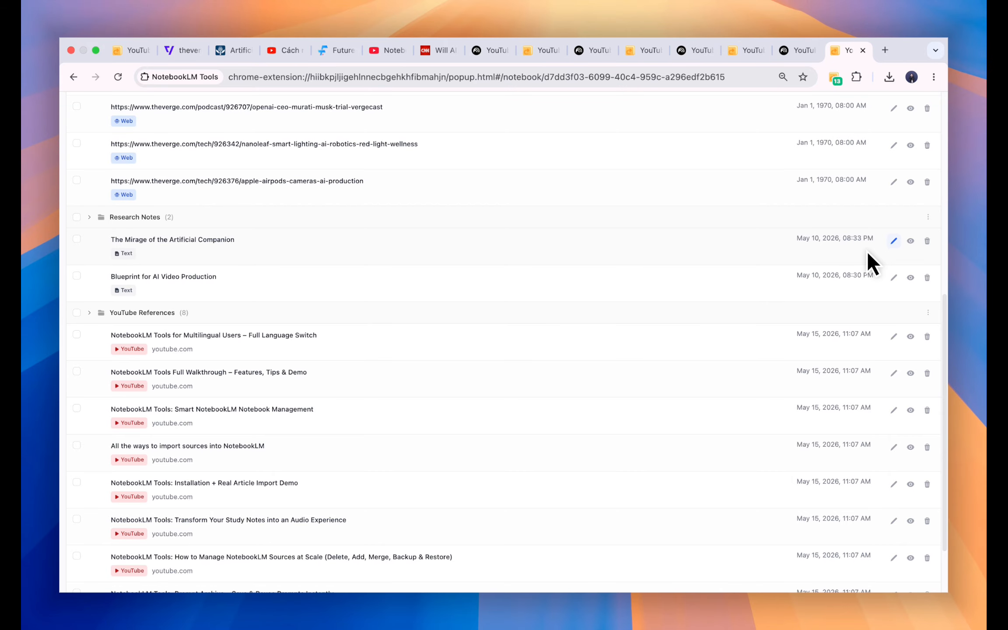
{"action": "left_click", "coordinate": [894, 241]}
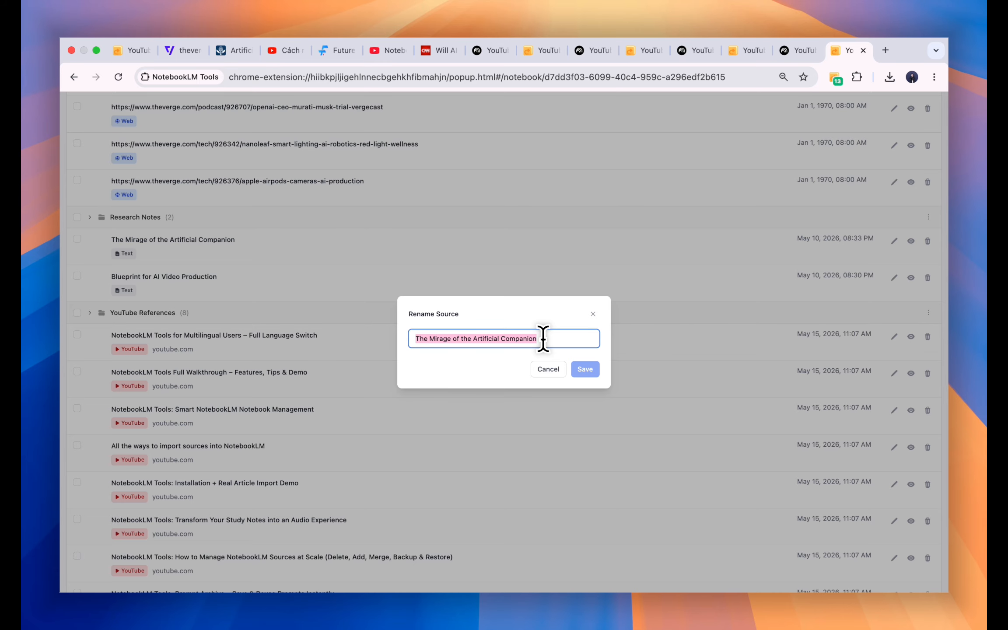
{"action": "type", "text": "AI Companion Research Notes"}
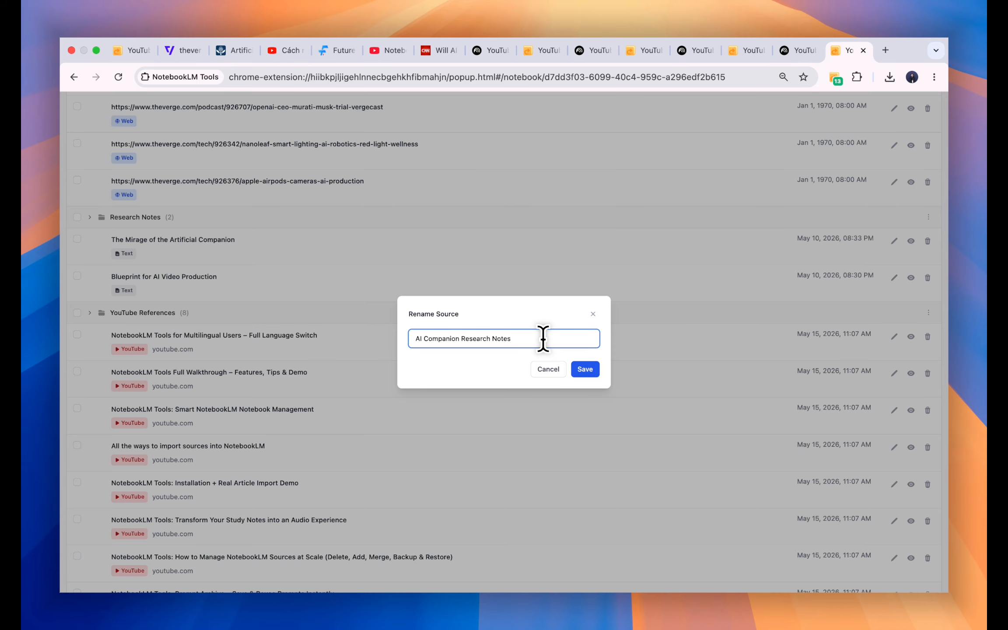
{"action": "left_click", "coordinate": [588, 372]}
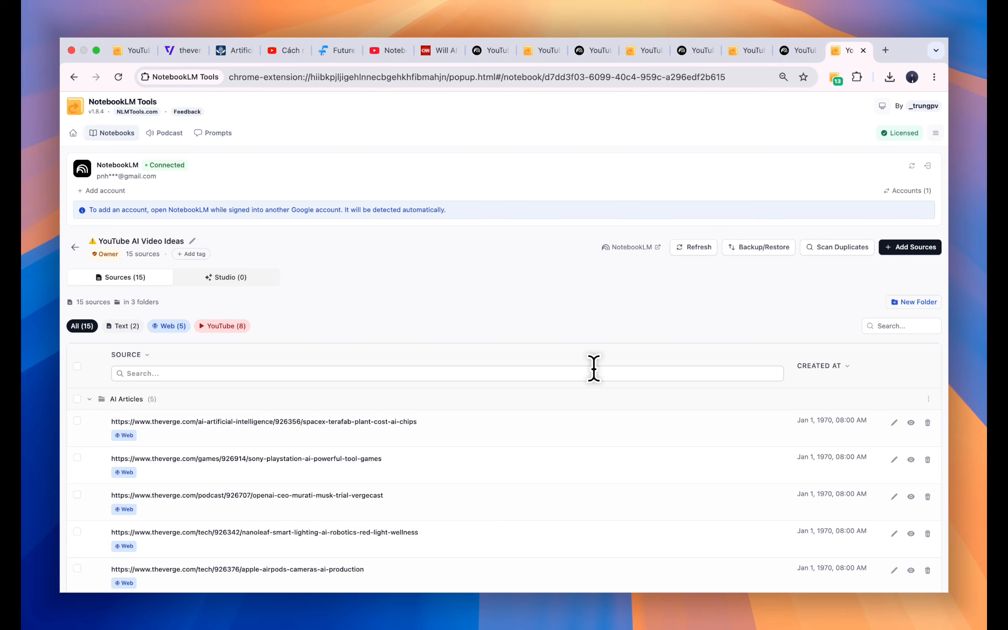
{"action": "scroll", "coordinate": [594, 368], "scroll_direction": "down", "scroll_amount": 7}
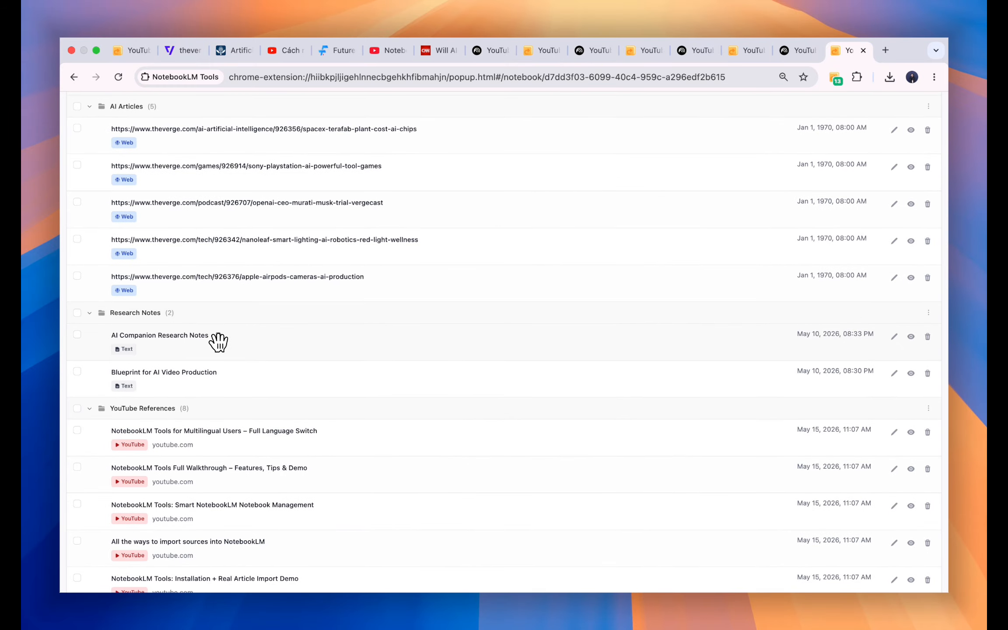
Collapse the AI Articles and Research Notes folders, leaving YouTube References expanded
{"action": "scroll", "coordinate": [217, 342], "scroll_direction": "down", "scroll_amount": 2}
{"action": "scroll", "coordinate": [217, 342], "scroll_direction": "down", "scroll_amount": 2}
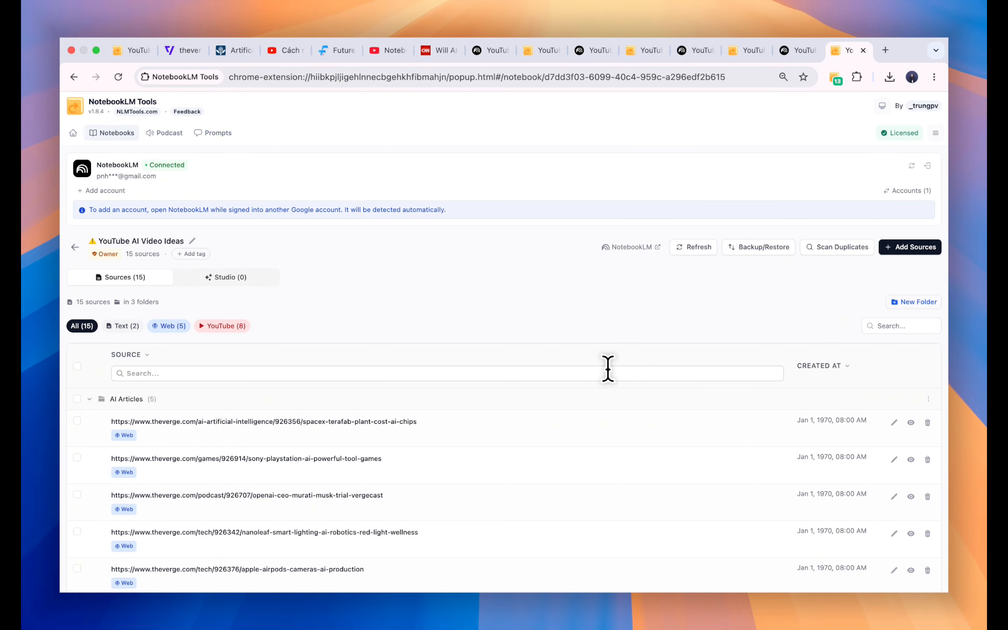
{"action": "scroll", "coordinate": [580, 367], "scroll_direction": "down", "scroll_amount": 2}
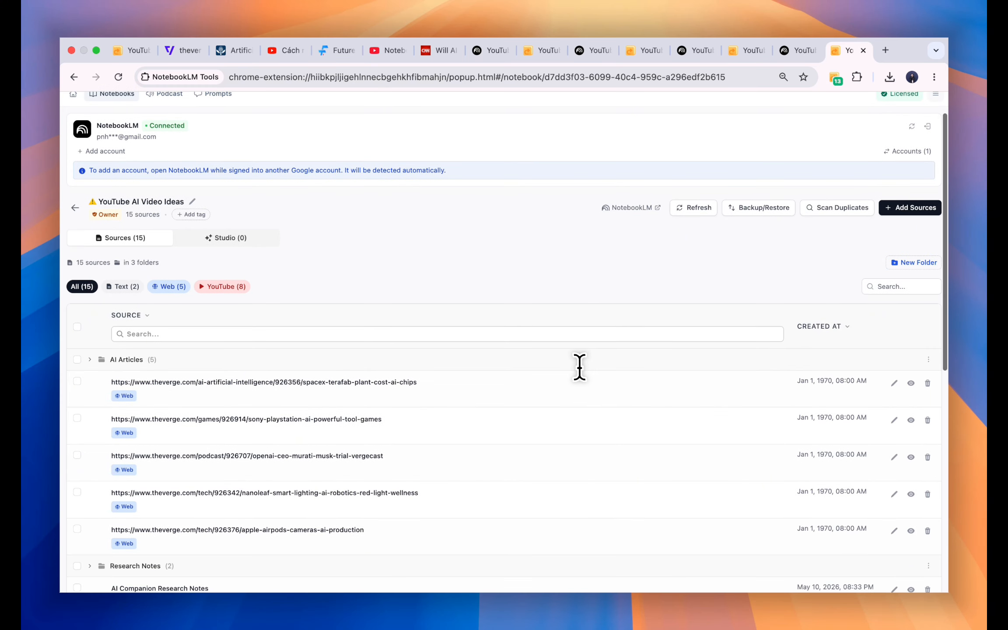
{"action": "left_click", "coordinate": [114, 359]}
{"action": "left_click", "coordinate": [106, 378]}
{"action": "scroll", "coordinate": [105, 377], "scroll_direction": "down", "scroll_amount": 1}
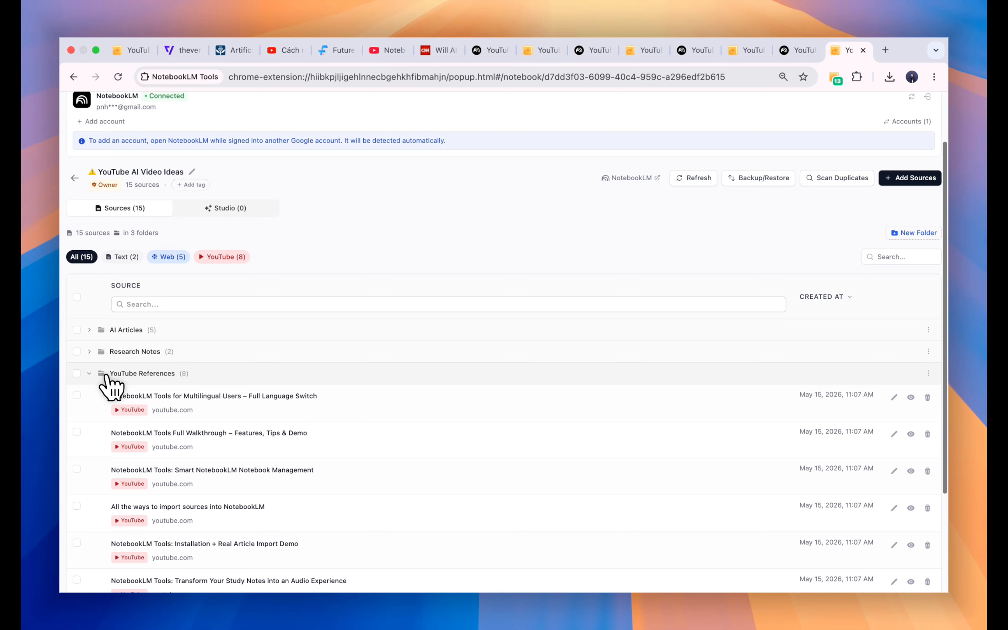
Batch-rename all YouTube References sources, replacing the text "NotebookLM Tools" with "NLM Tools"
{"action": "left_click", "coordinate": [77, 373]}
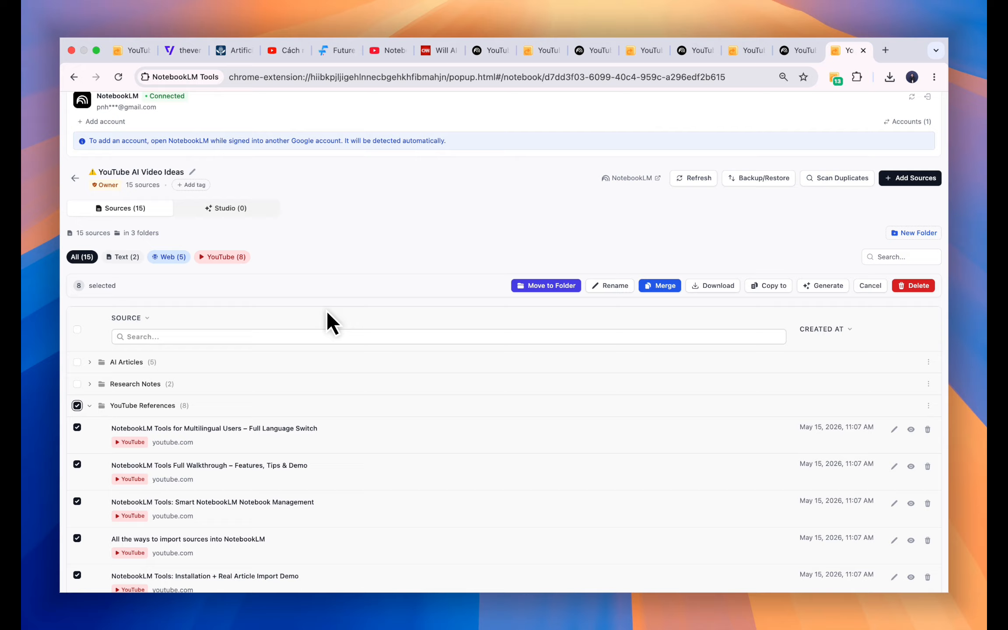
{"action": "scroll", "coordinate": [363, 306], "scroll_direction": "down", "scroll_amount": 2}
{"action": "left_click", "coordinate": [611, 231]}
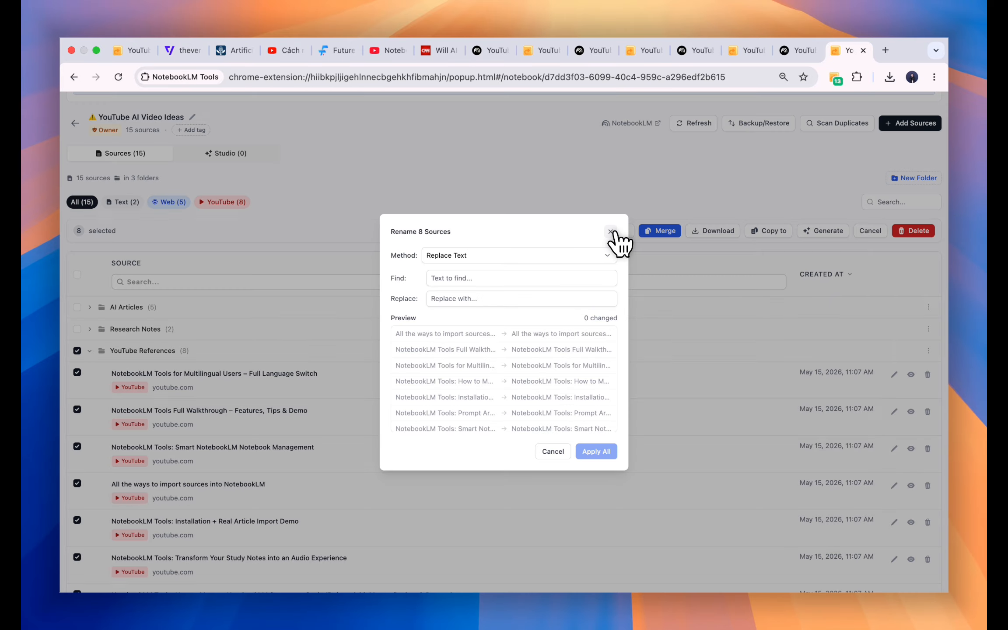
{"action": "left_click", "coordinate": [468, 279]}
{"action": "type", "text": "NotebookLM Tools"}
{"action": "left_click", "coordinate": [465, 300]}
{"action": "type", "text": "NLM Tools"}
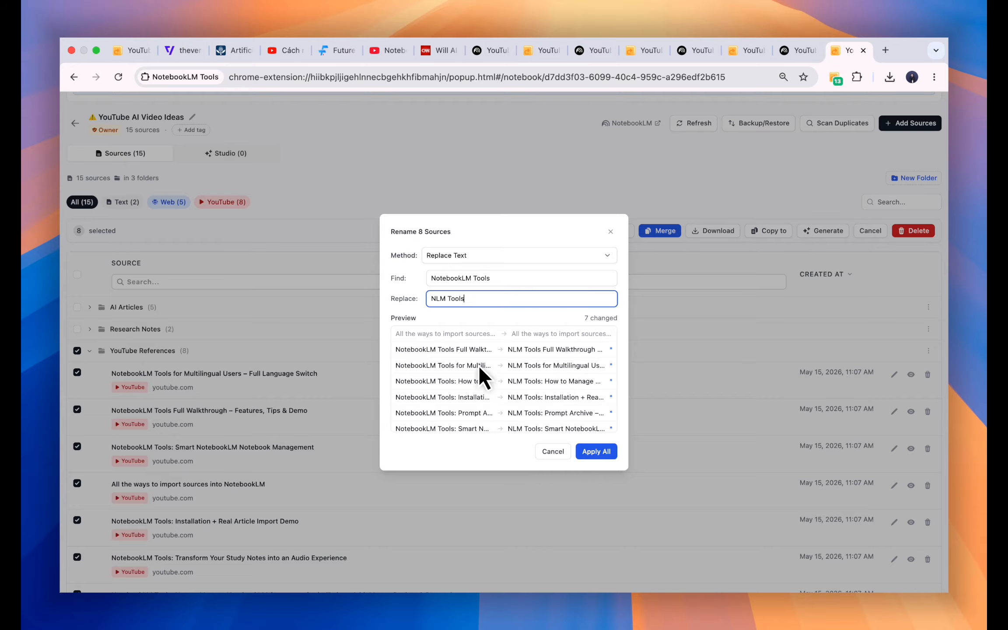
{"action": "left_click", "coordinate": [596, 452]}
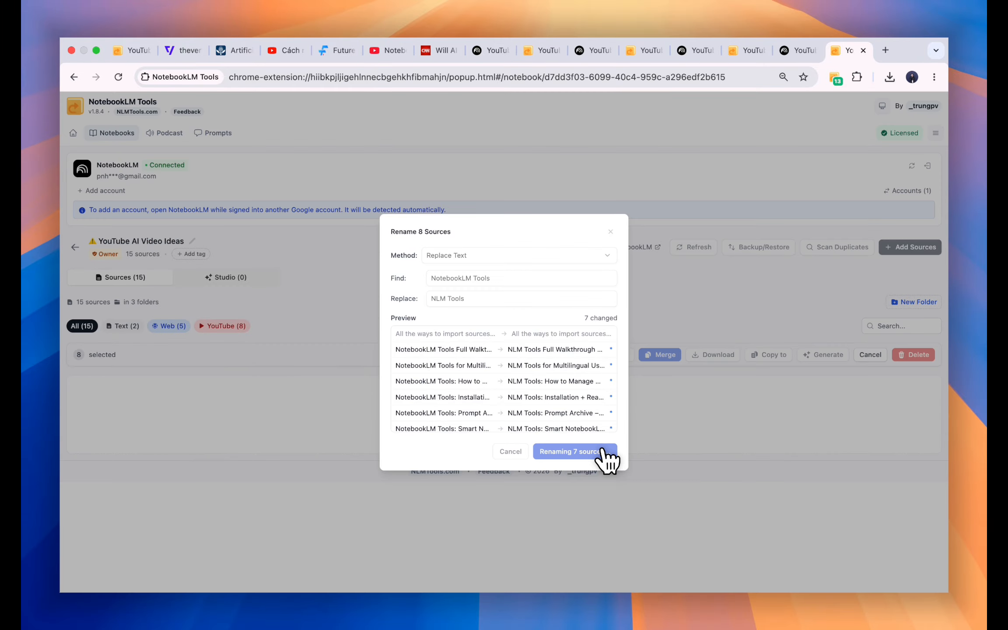
{"action": "scroll", "coordinate": [591, 455], "scroll_direction": "down", "scroll_amount": 5}
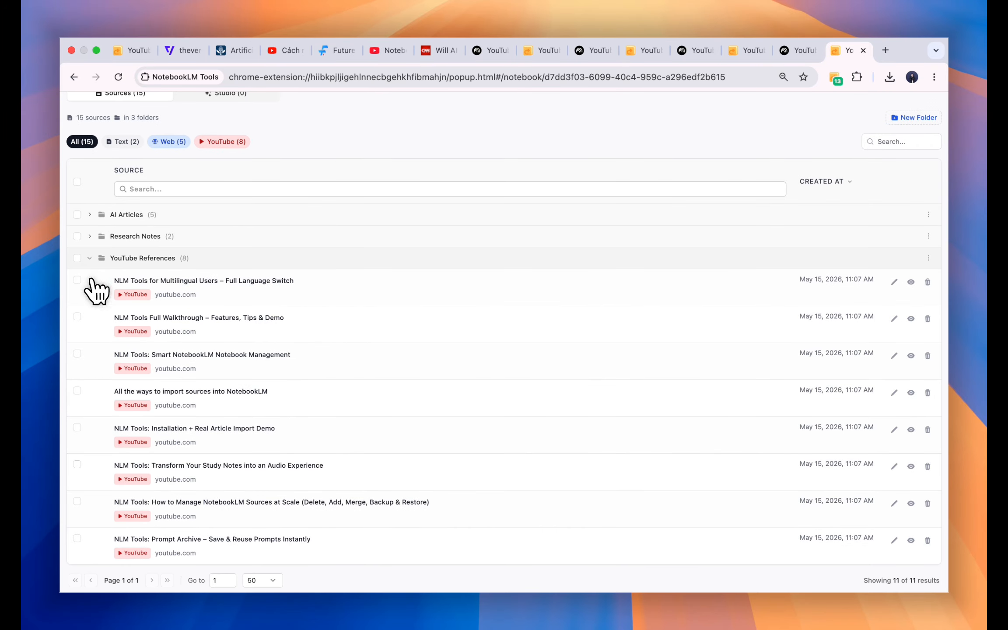
Select all YouTube References sources again and set up a batch rename with the Add Text method and the text "YT-"
{"action": "left_click", "coordinate": [77, 257]}
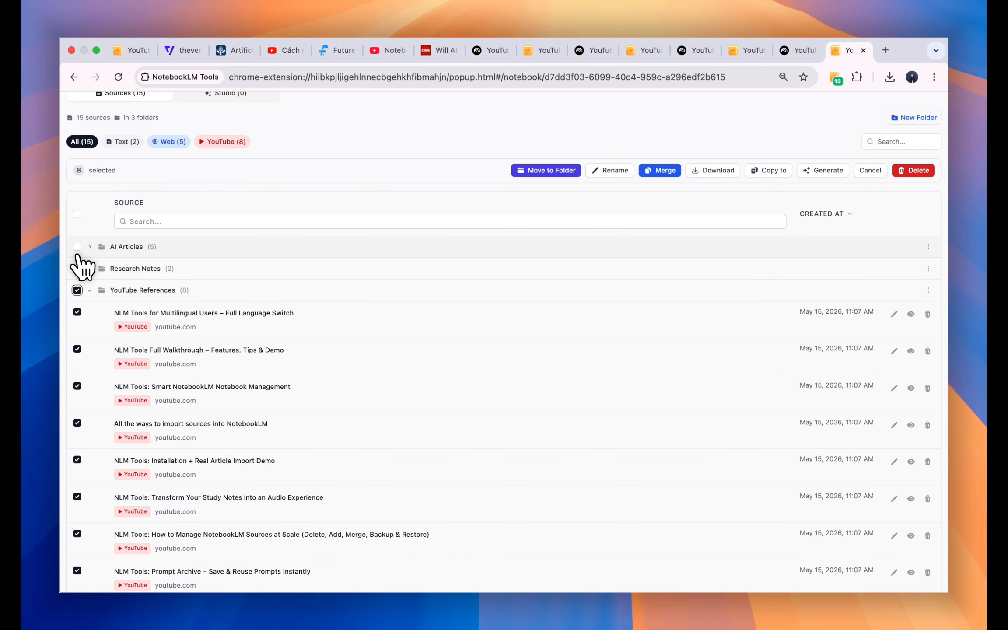
{"action": "left_click", "coordinate": [613, 171]}
{"action": "left_click", "coordinate": [563, 255]}
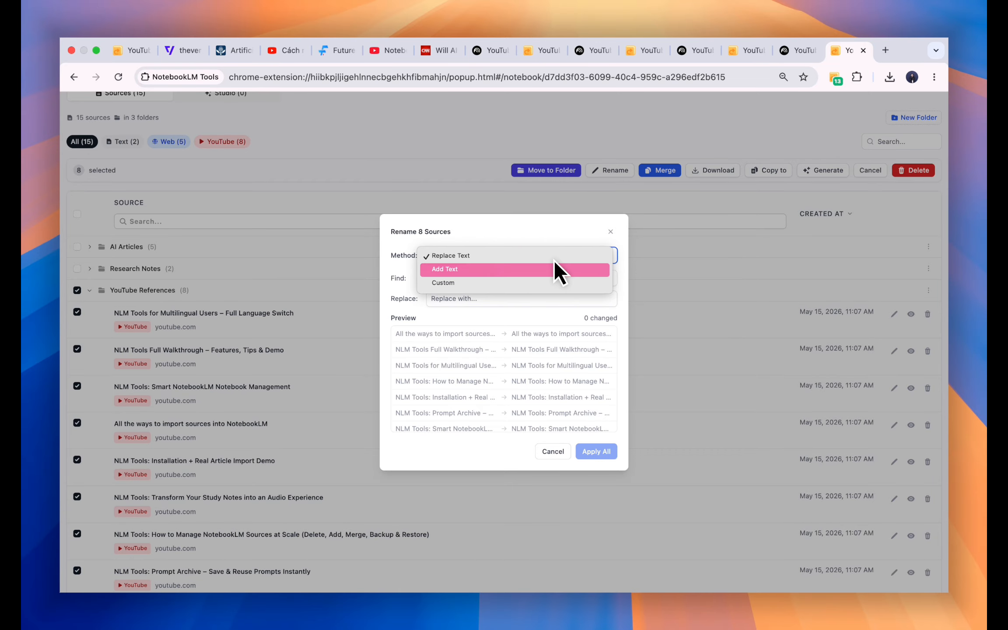
{"action": "left_click", "coordinate": [550, 272]}
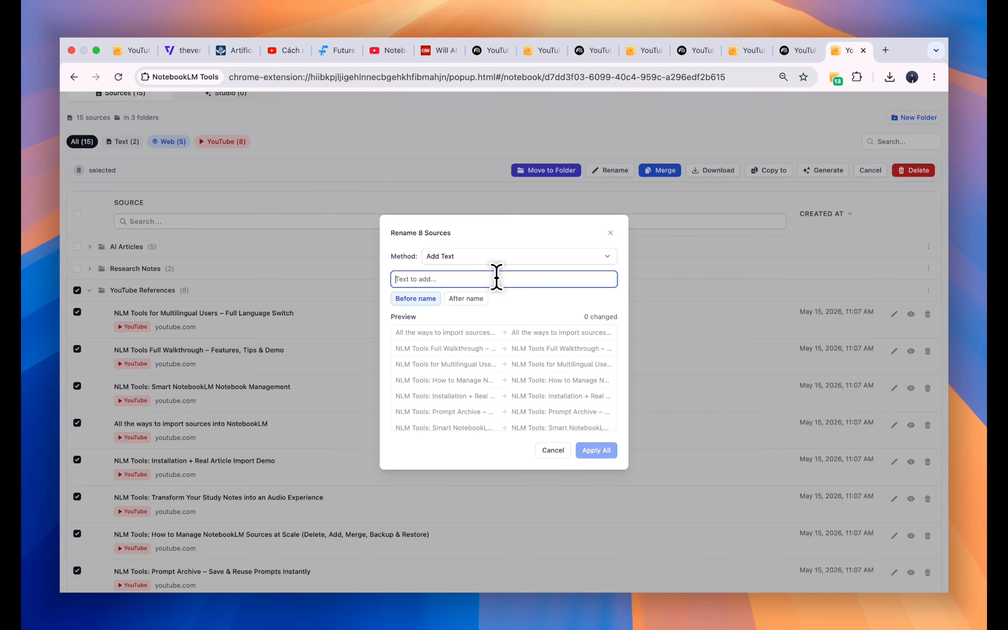
{"action": "key", "text": "Caps_Lock"}
{"action": "type", "text": "YT-"}
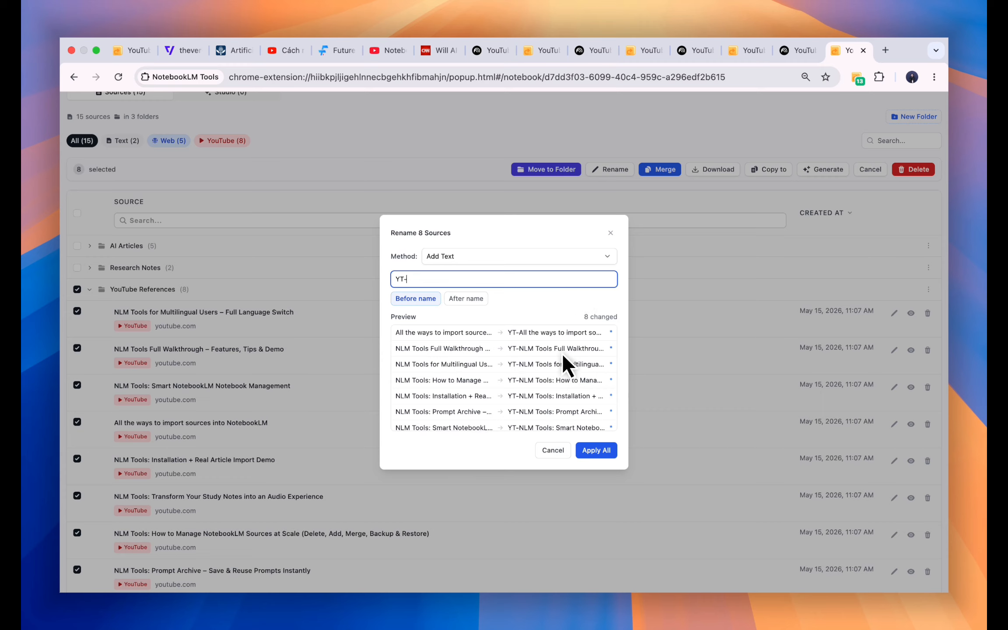
Compare the rename previews with "YT-" placed after and before the source names
{"action": "left_click", "coordinate": [471, 300]}
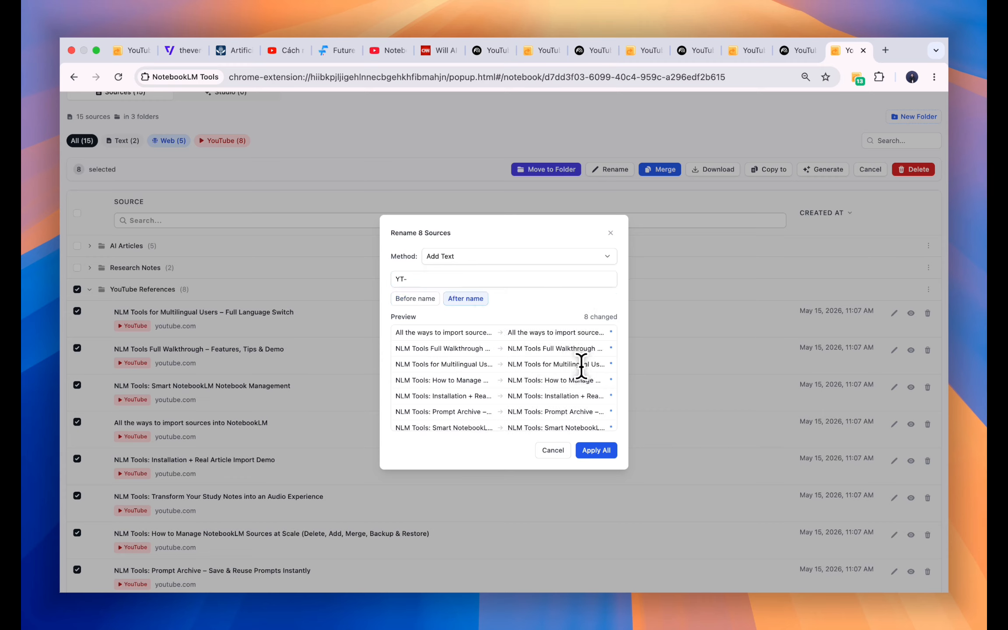
{"action": "scroll", "coordinate": [584, 372], "scroll_direction": "down", "scroll_amount": 3}
{"action": "scroll", "coordinate": [587, 381], "scroll_direction": "up", "scroll_amount": 3}
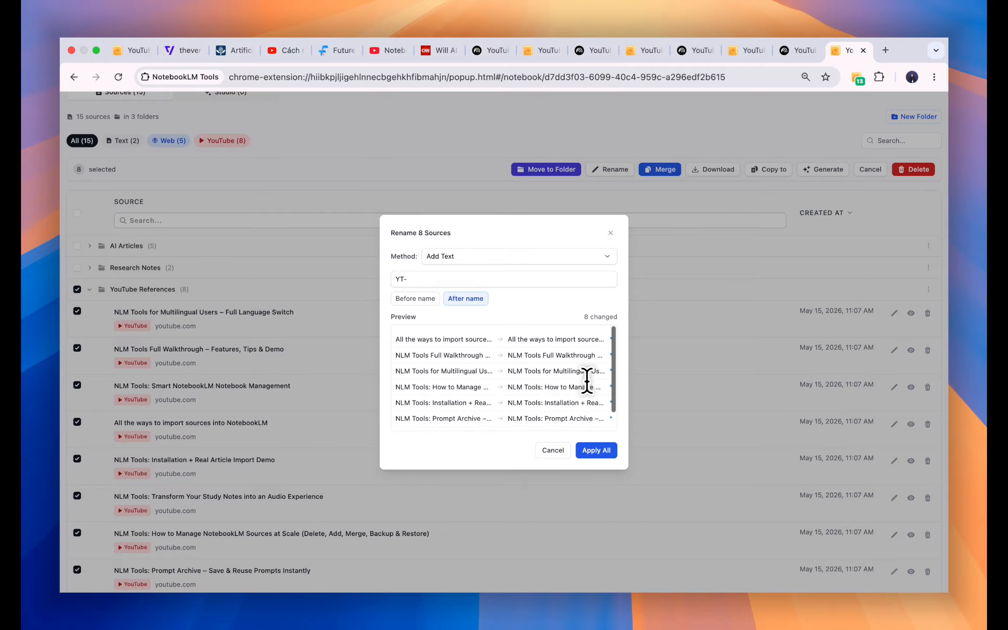
{"action": "left_click", "coordinate": [437, 299]}
{"action": "scroll", "coordinate": [565, 355], "scroll_direction": "down", "scroll_amount": 1}
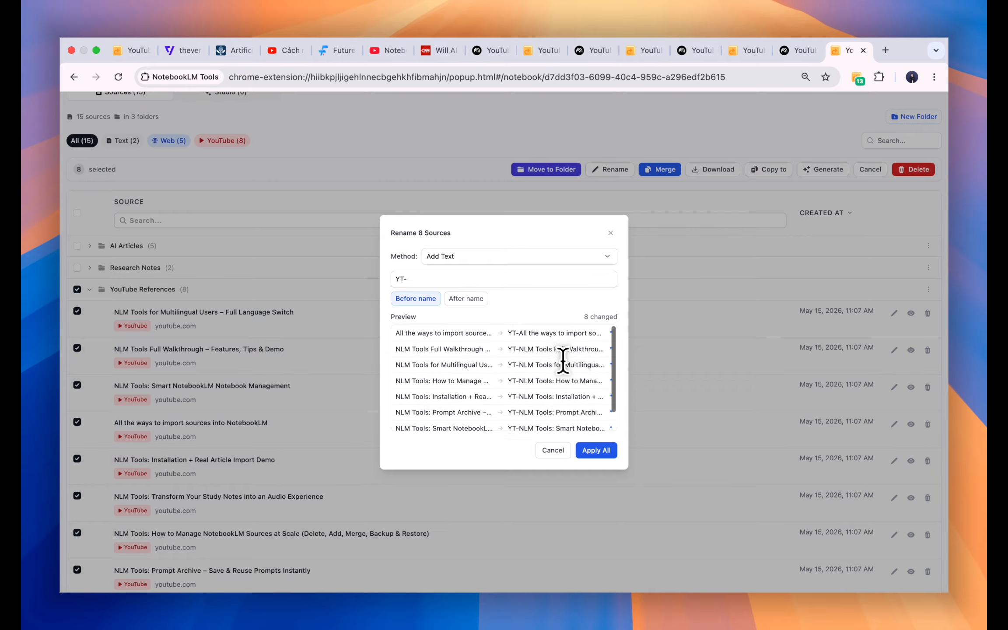
{"action": "left_click_drag", "start_coordinate": [507, 331], "coordinate": [593, 344]}
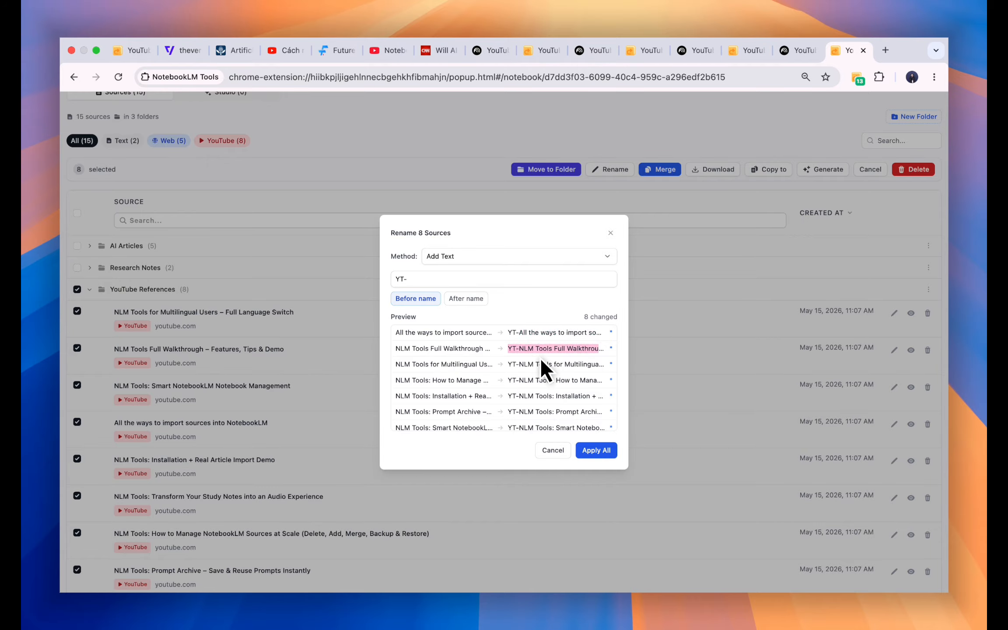
{"action": "left_click", "coordinate": [515, 310]}
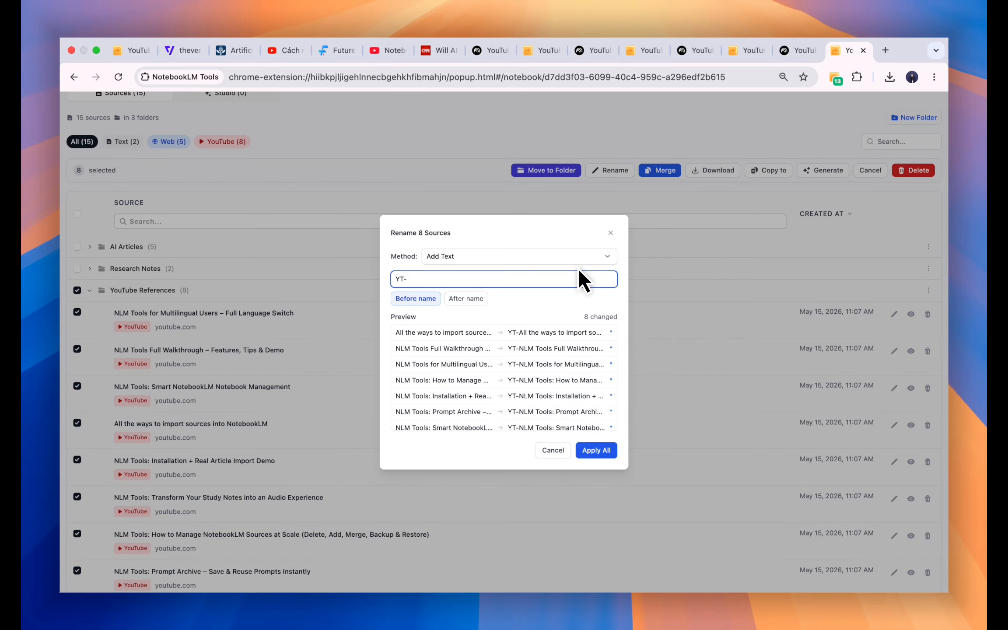
Switch the batch rename to the Custom method and prefix "All the ways to import sources into NotebookLM" with "Tutorial 01:"
{"action": "left_click", "coordinate": [578, 257]}
{"action": "left_click", "coordinate": [577, 265]}
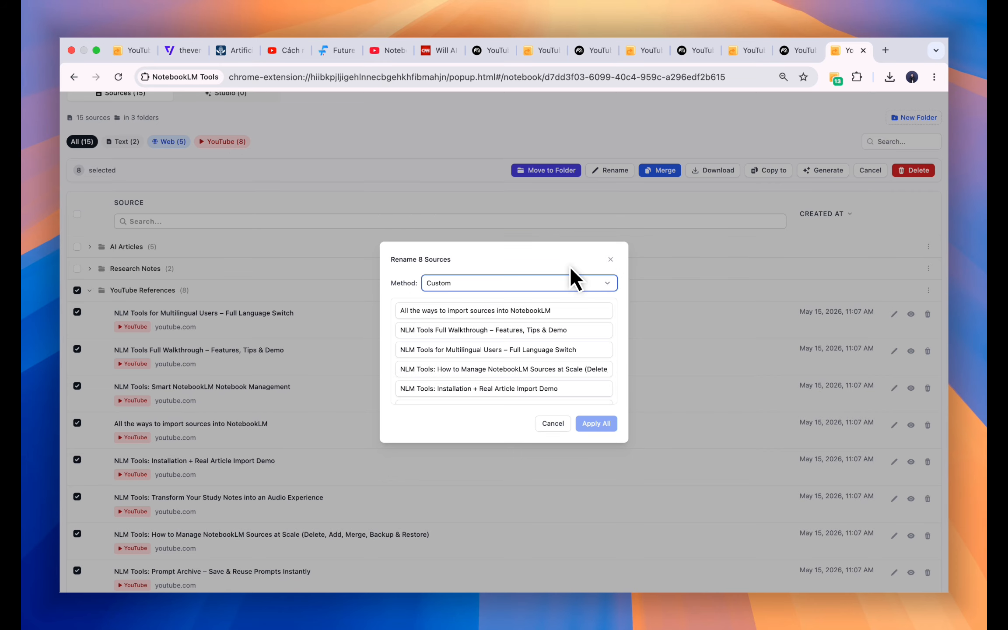
{"action": "left_click", "coordinate": [400, 310]}
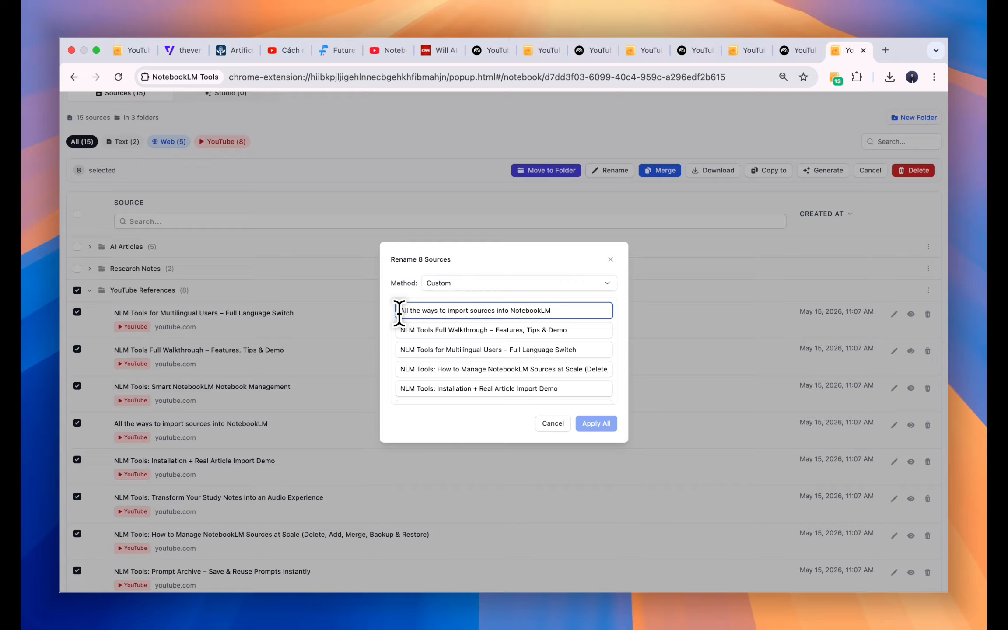
{"action": "type", "text": "Tutorial"}
{"action": "type", "text": " 01"}
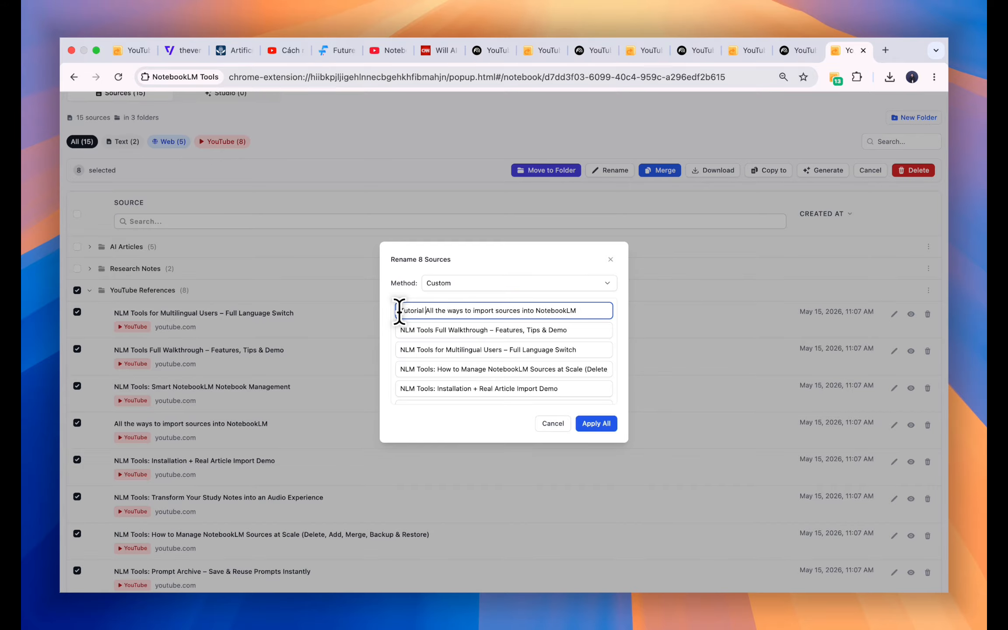
{"action": "type", "text": ":"}
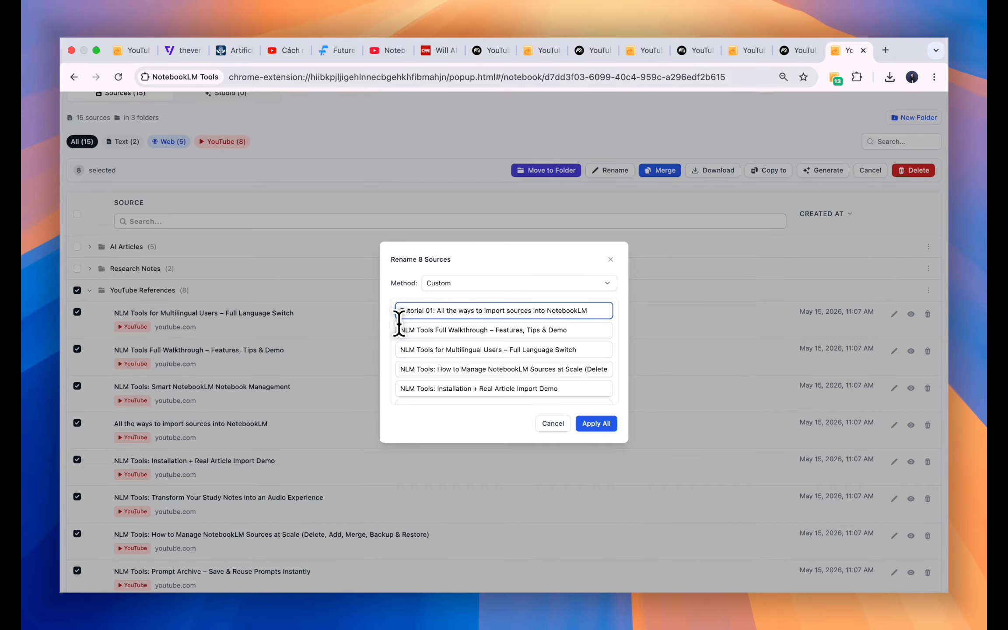
Prefix "NLM Tools Full Walkthrough – Features, Tips & Demo" with "Tutorial 02:" and apply the custom batch rename
{"action": "left_click", "coordinate": [399, 331]}
{"action": "type", "text": "Tutorial 02:"}
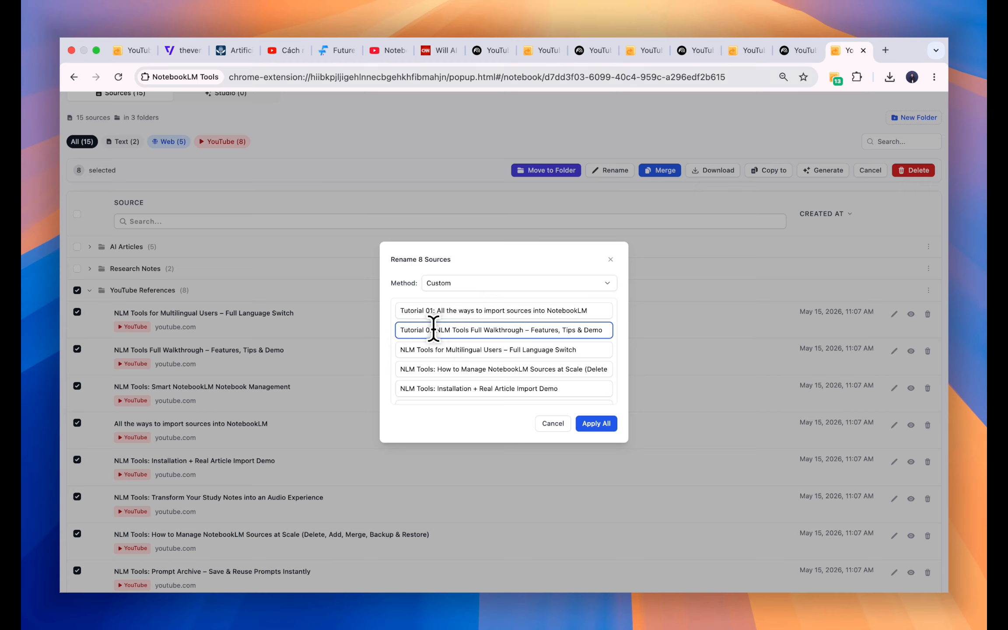
{"action": "left_click", "coordinate": [434, 330]}
{"action": "type", "text": ":"}
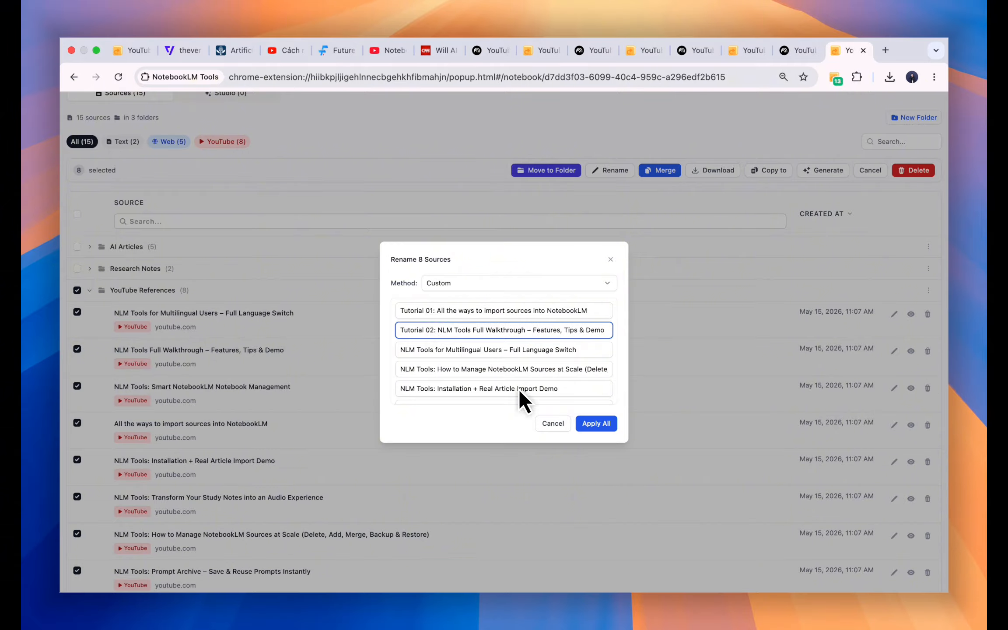
{"action": "scroll", "coordinate": [576, 385], "scroll_direction": "down", "scroll_amount": 3}
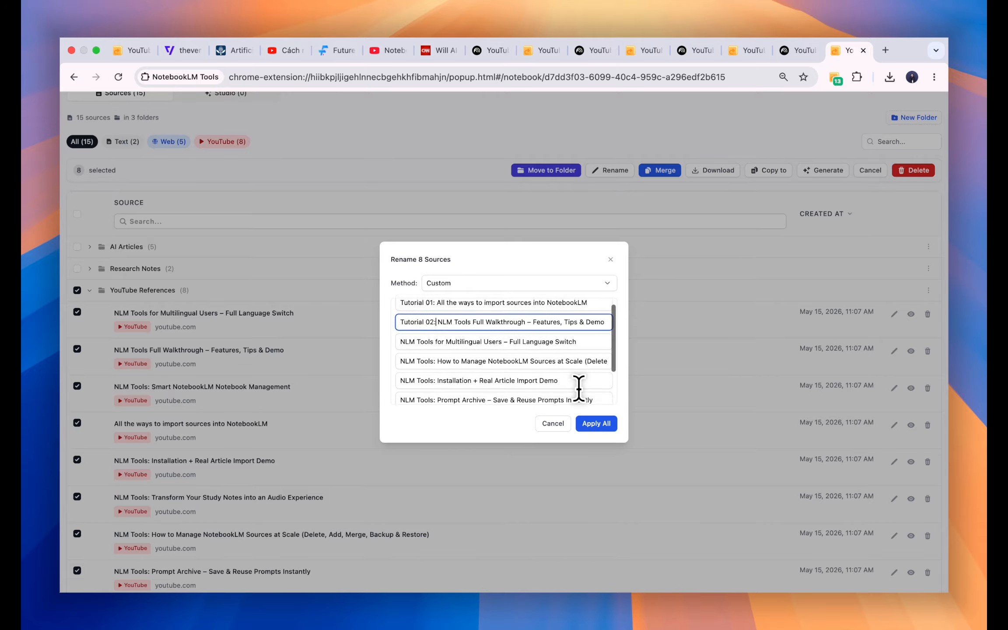
{"action": "scroll", "coordinate": [573, 391], "scroll_direction": "up", "scroll_amount": 3}
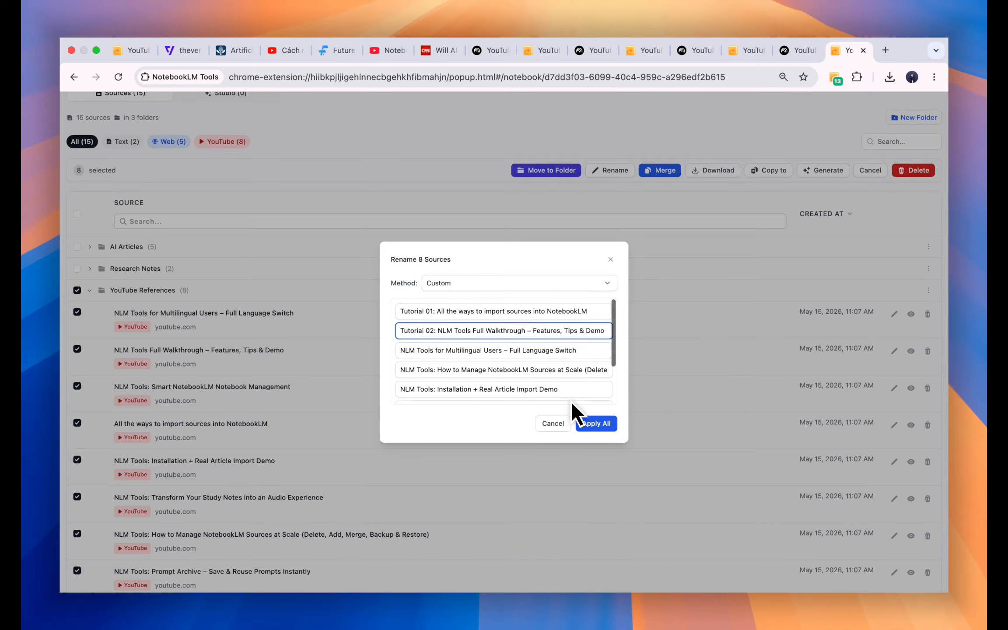
{"action": "left_click", "coordinate": [596, 425]}
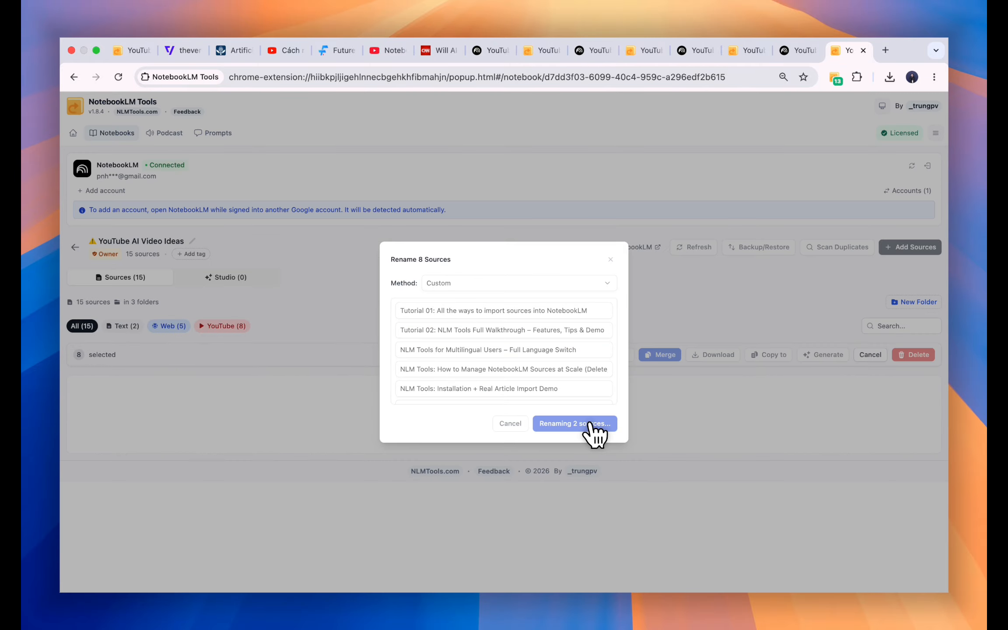
Search the notebook's source names for "Audio" and clear the search again
{"action": "scroll", "coordinate": [592, 425], "scroll_direction": "down", "scroll_amount": 5}
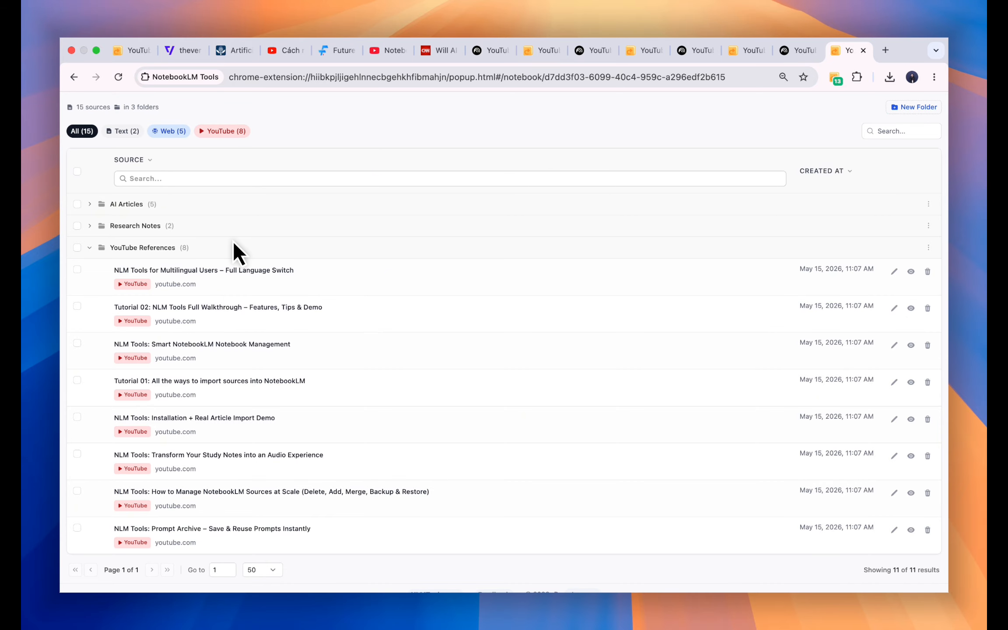
{"action": "left_click", "coordinate": [201, 177]}
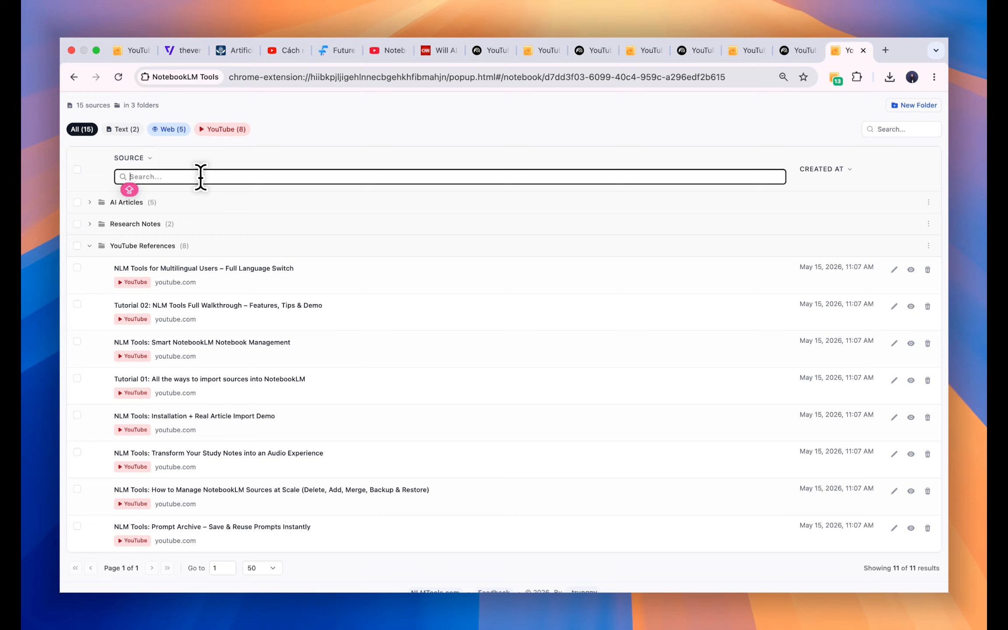
{"action": "type", "text": "Au"}
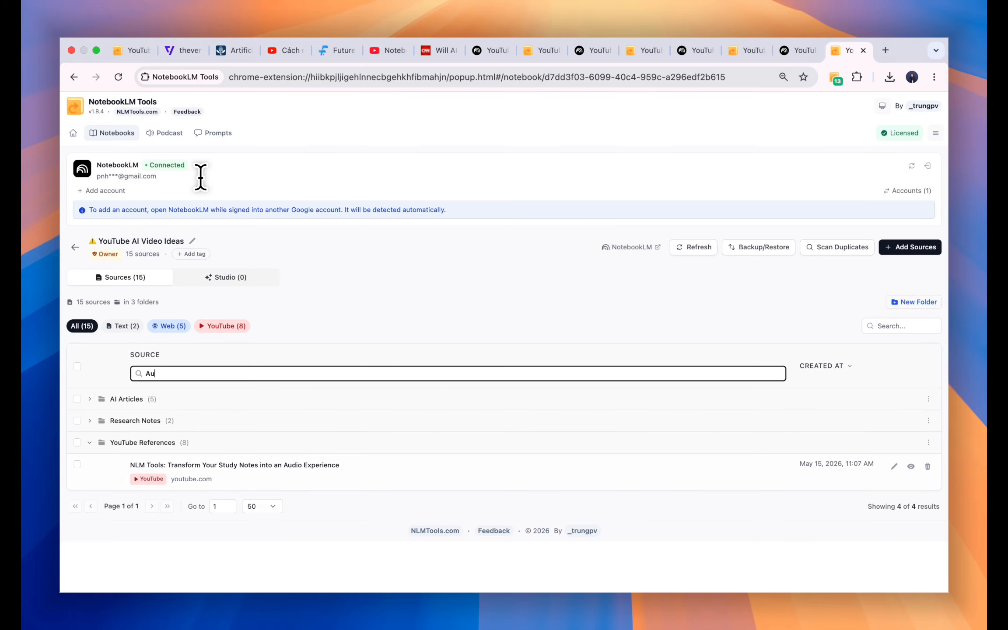
{"action": "type", "text": "dio"}
{"action": "key", "text": "BackSpace"}
{"action": "key", "text": "BackSpace"}
{"action": "key", "text": "BackSpace"}
{"action": "key", "text": "BackSpace"}
{"action": "key", "text": "BackSpace"}
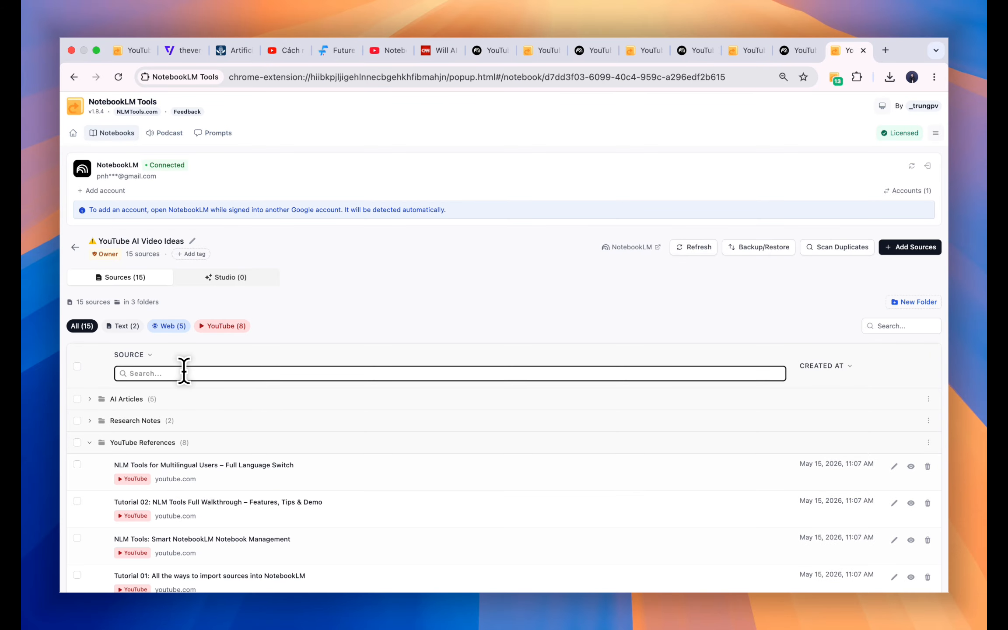
Select all sources in the Research Notes folder and set up a merge titled "AI Companion Research Notes"
{"action": "scroll", "coordinate": [184, 373], "scroll_direction": "down", "scroll_amount": 5}
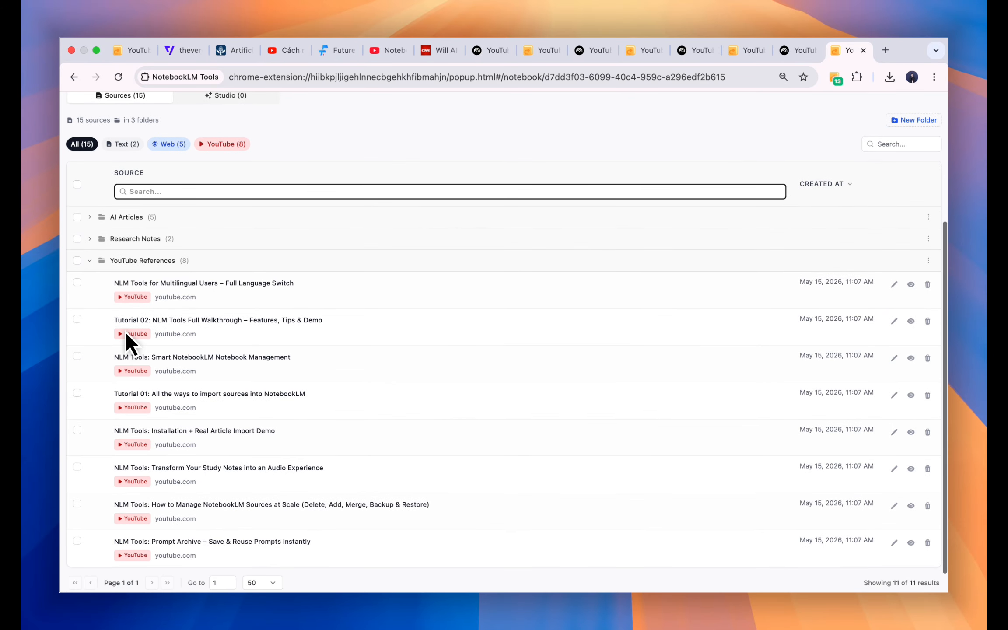
{"action": "left_click", "coordinate": [84, 240]}
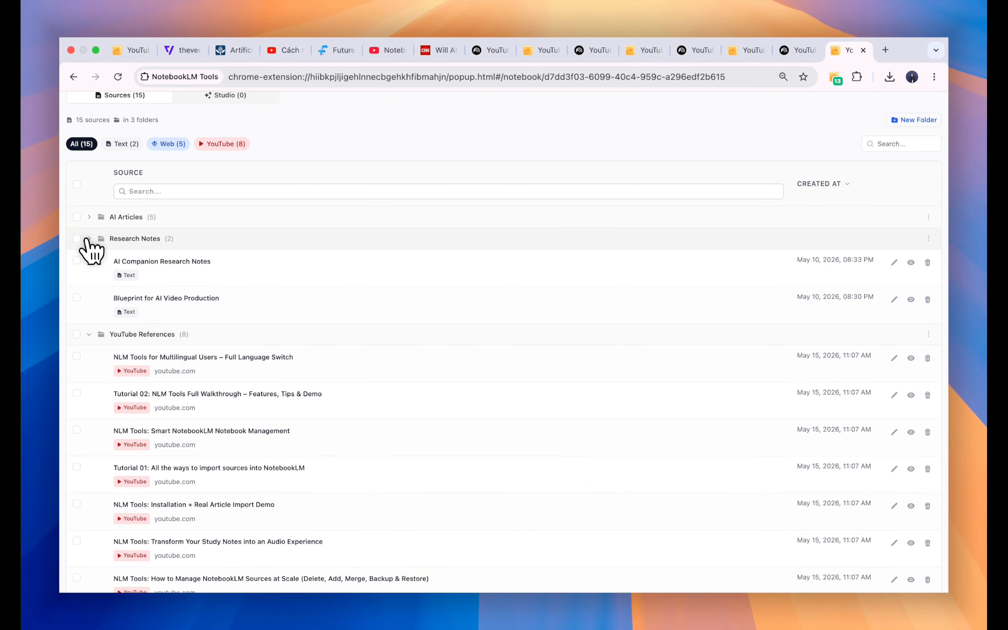
{"action": "left_click", "coordinate": [77, 239]}
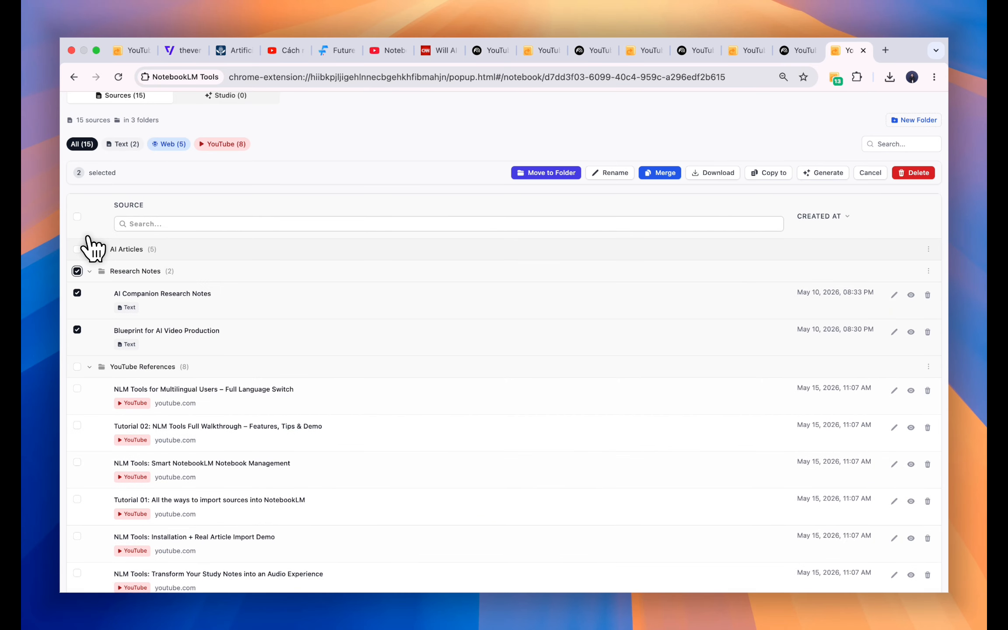
{"action": "left_click", "coordinate": [666, 178]}
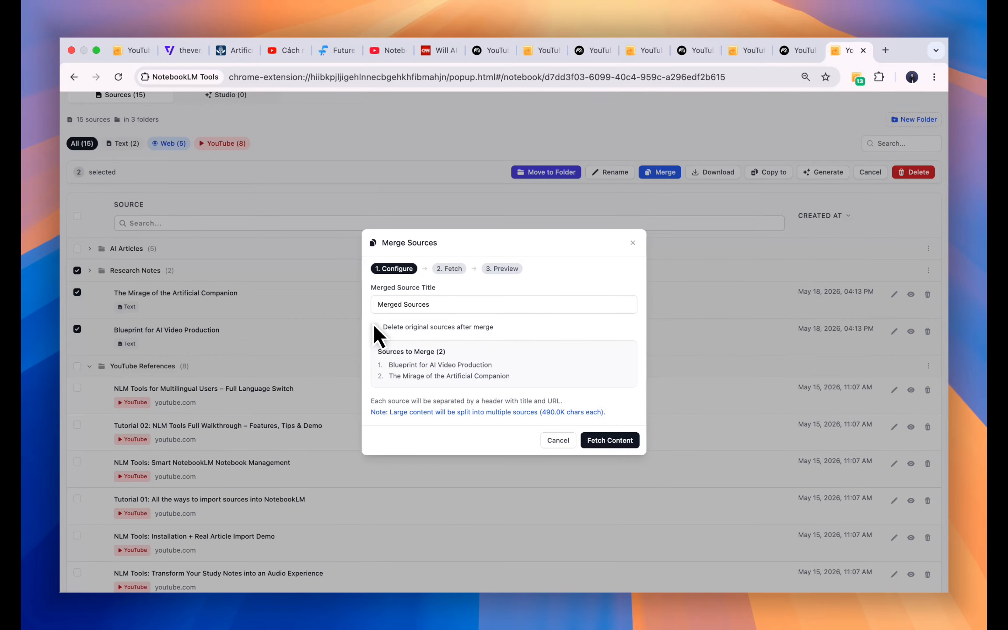
{"action": "left_click_drag", "start_coordinate": [383, 305], "coordinate": [428, 305]}
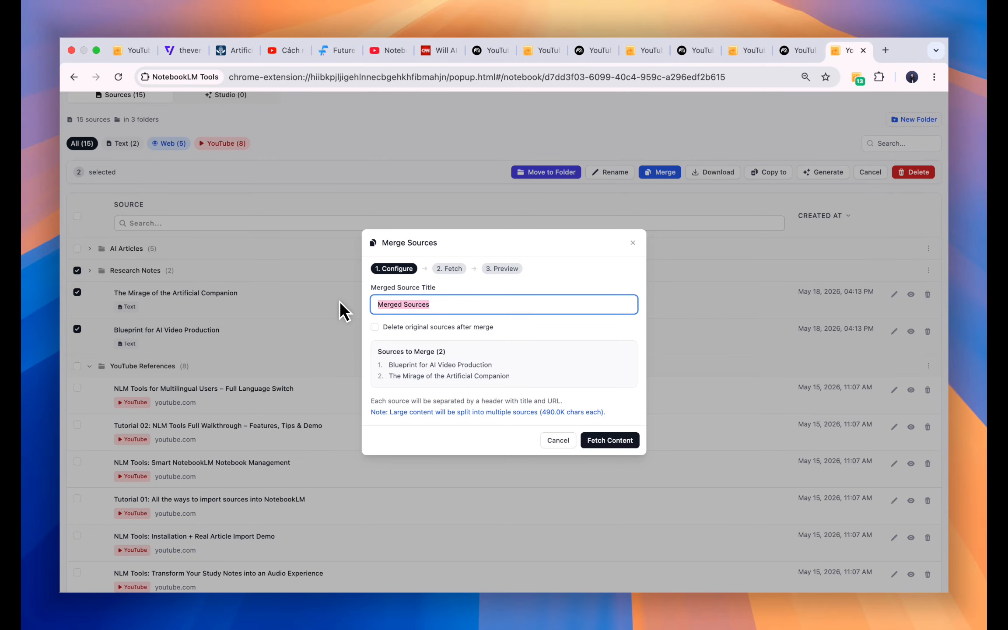
{"action": "key", "text": "BackSpace"}
{"action": "type", "text": "AI Companion Research Notes"}
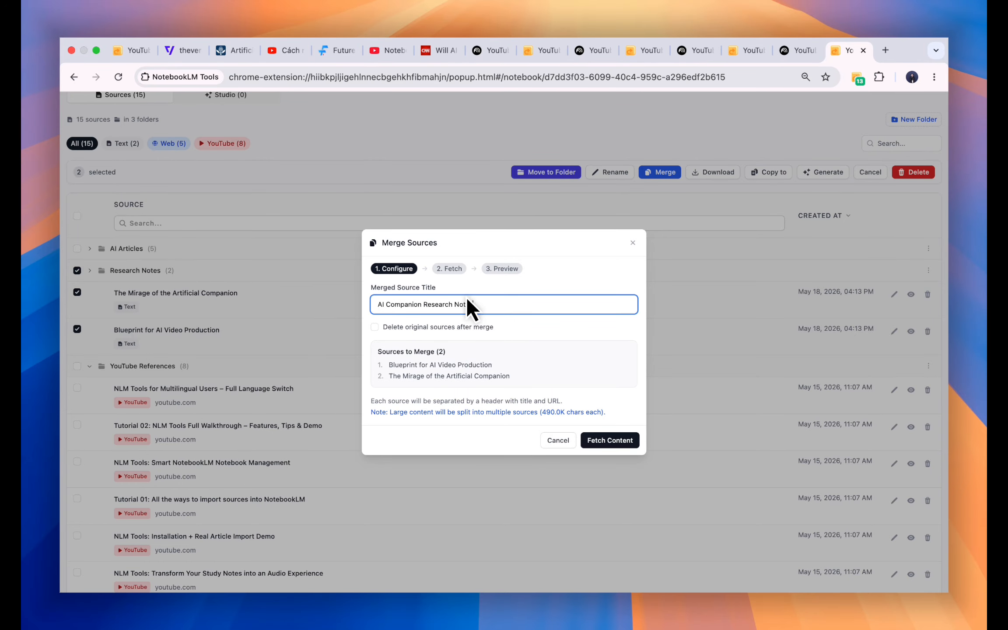
Set the merge to delete the original sources and fetch their content
{"action": "left_click_drag", "start_coordinate": [493, 327], "coordinate": [460, 327]}
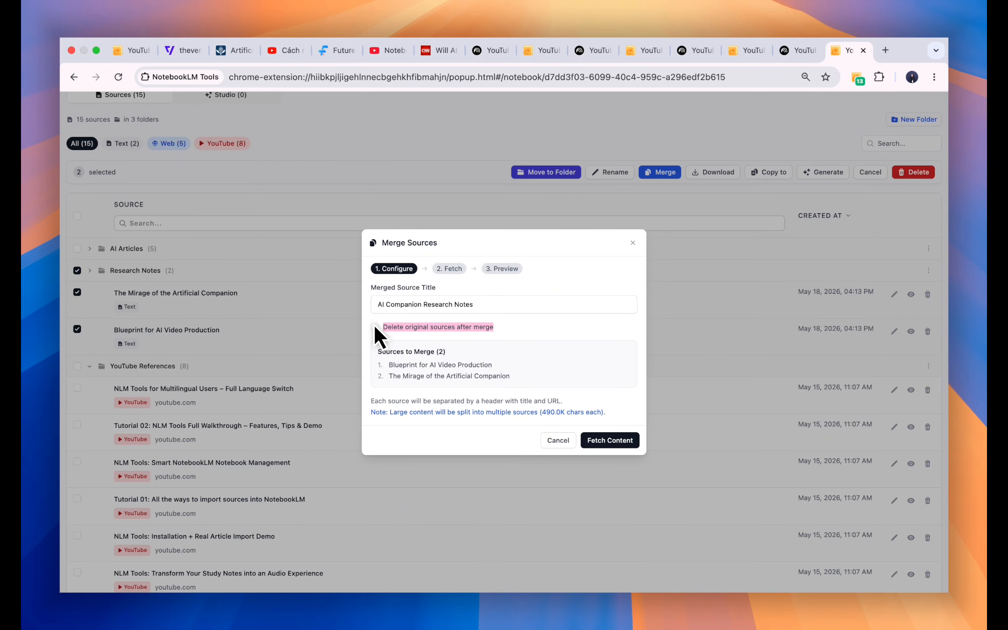
{"action": "left_click", "coordinate": [520, 339]}
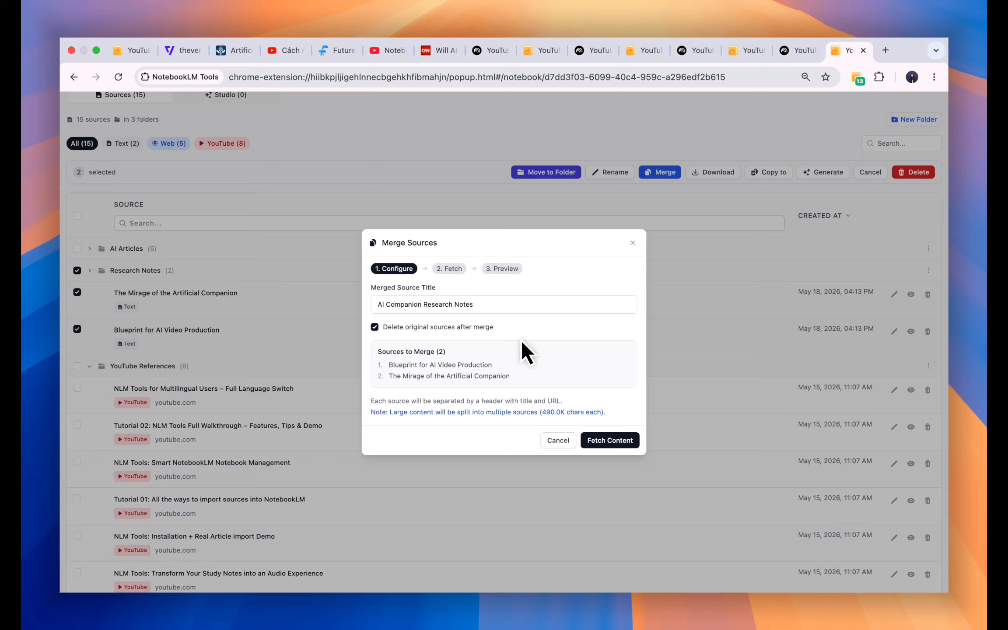
{"action": "left_click", "coordinate": [617, 438]}
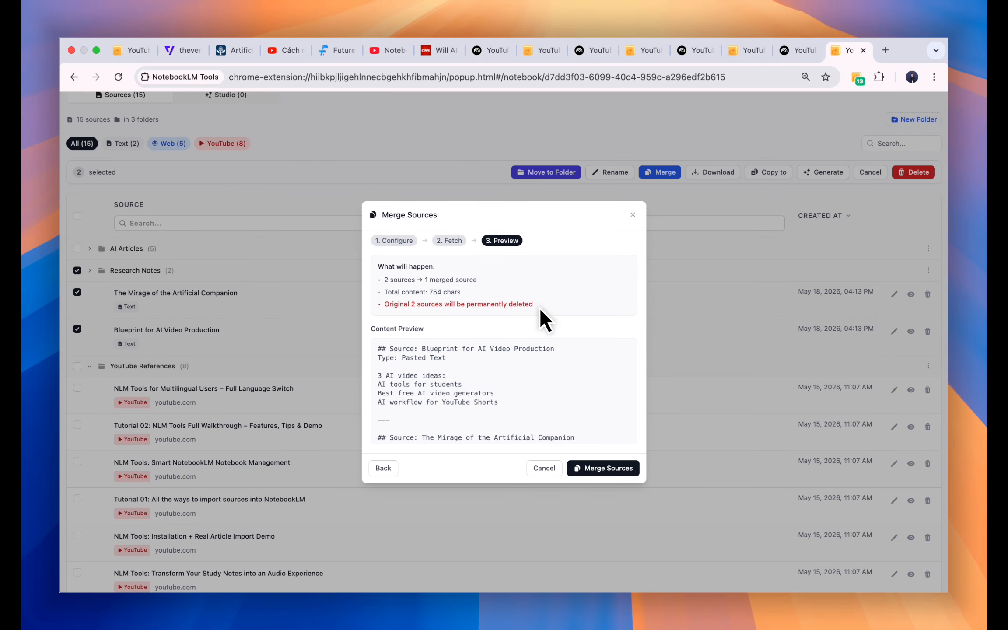
Review the merge summary and content preview, and merge the Research Notes sources
{"action": "left_click_drag", "start_coordinate": [535, 302], "coordinate": [460, 299]}
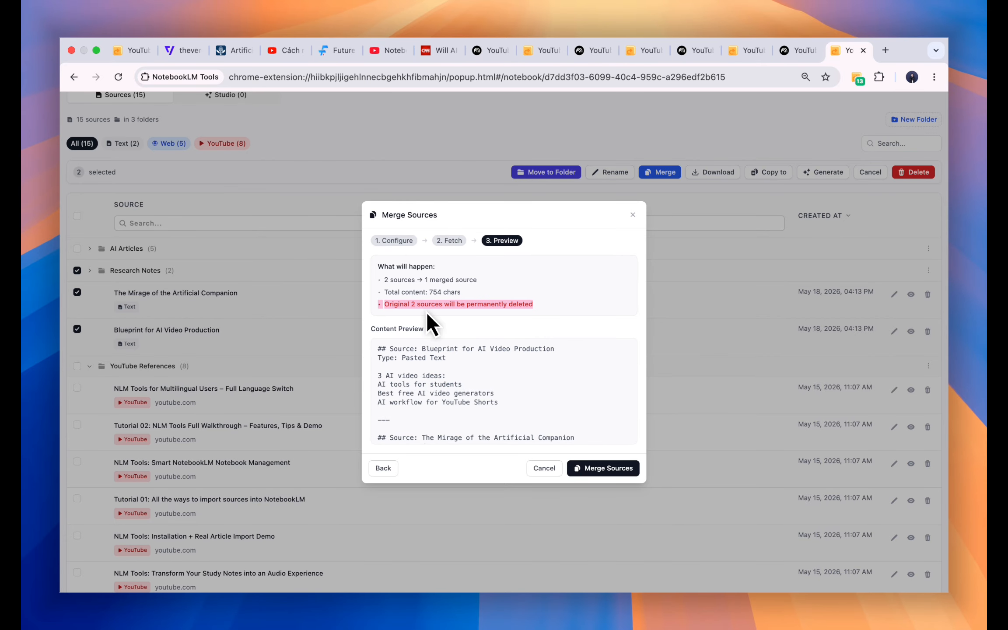
{"action": "left_click", "coordinate": [483, 333]}
{"action": "scroll", "coordinate": [484, 376], "scroll_direction": "down", "scroll_amount": 5}
{"action": "scroll", "coordinate": [486, 380], "scroll_direction": "down", "scroll_amount": 2}
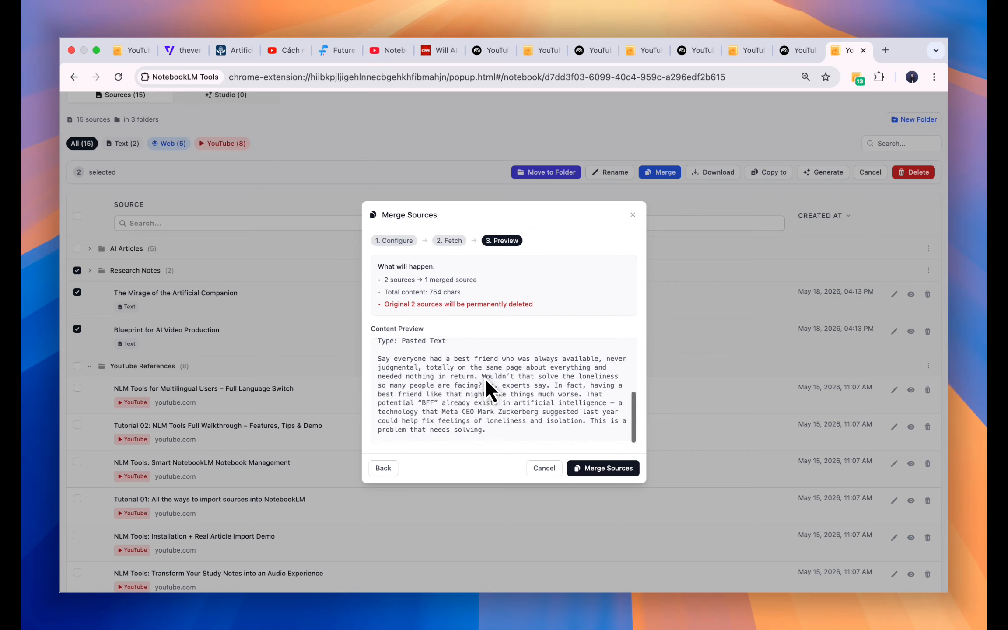
{"action": "scroll", "coordinate": [486, 380], "scroll_direction": "up", "scroll_amount": 5}
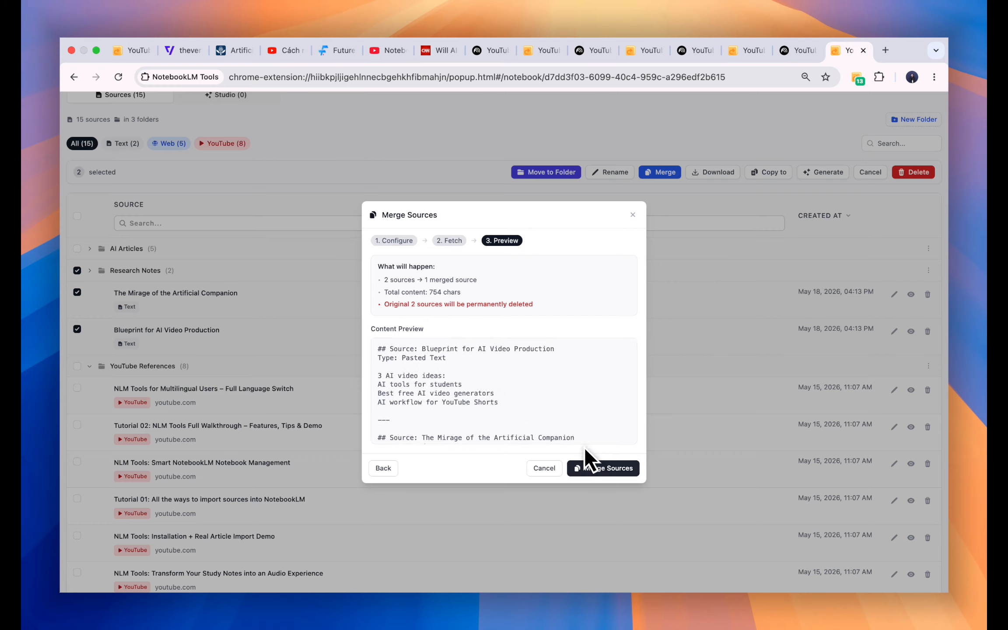
{"action": "left_click", "coordinate": [606, 470]}
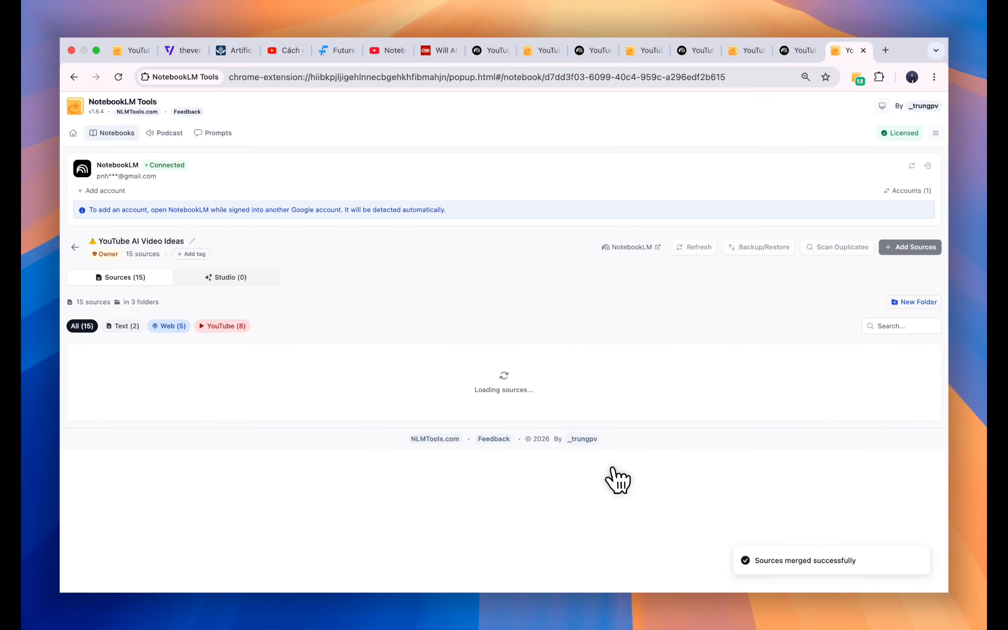
Move the ungrouped merged source "AI Companion Research Notes" into the Research Notes folder
{"action": "scroll", "coordinate": [617, 480], "scroll_direction": "down", "scroll_amount": 2}
{"action": "scroll", "coordinate": [617, 479], "scroll_direction": "down", "scroll_amount": 5}
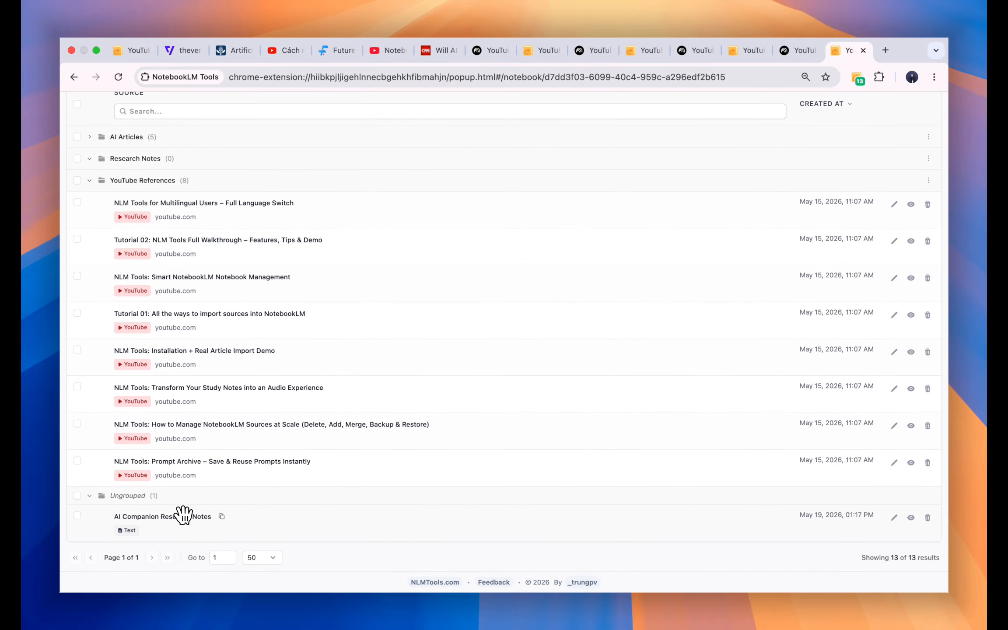
{"action": "left_click_drag", "start_coordinate": [106, 515], "coordinate": [136, 509]}
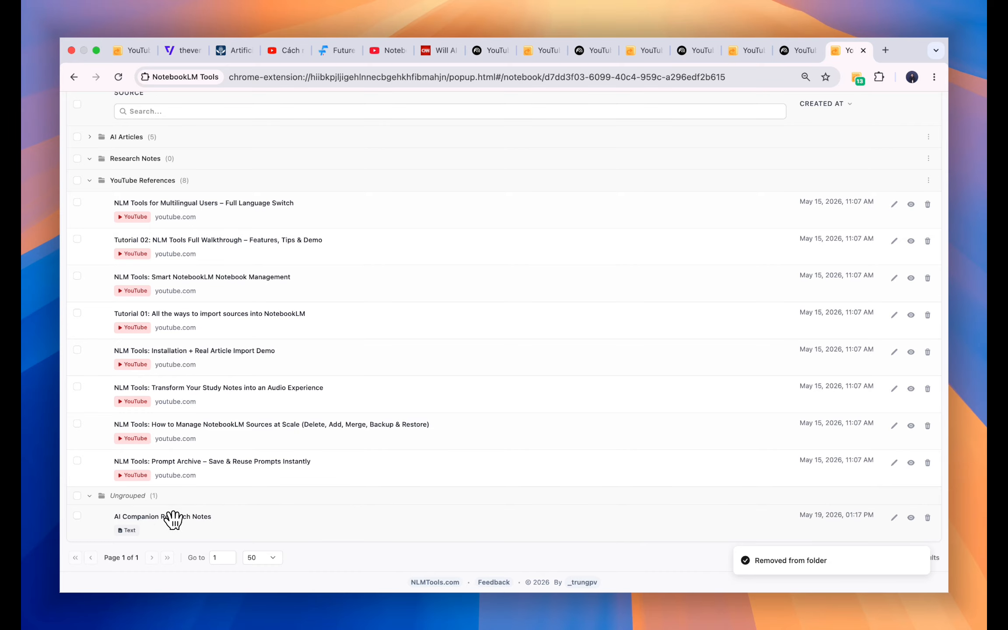
{"action": "left_click_drag", "start_coordinate": [163, 513], "coordinate": [297, 211]}
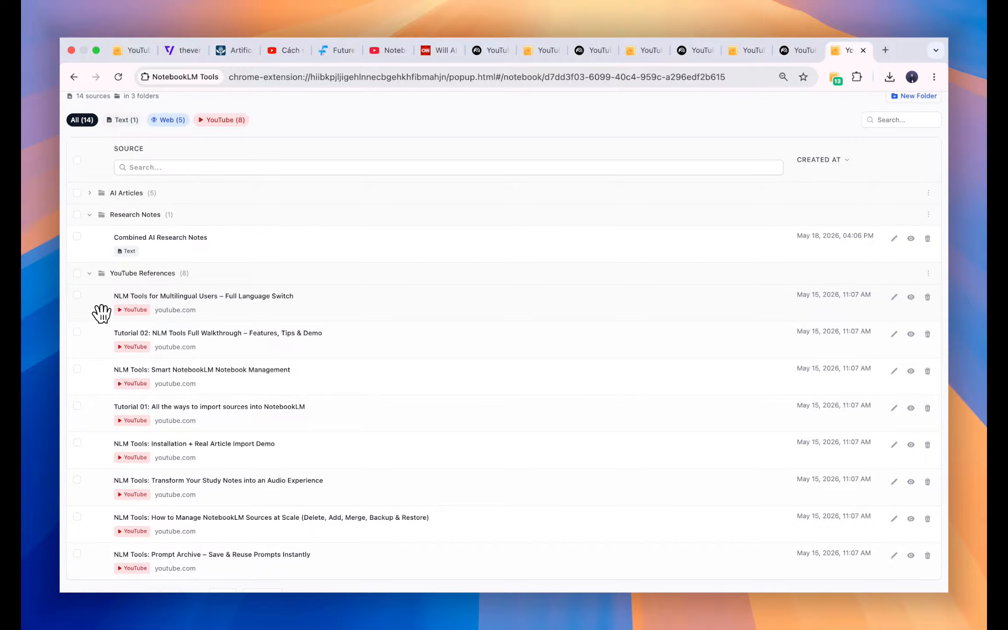
Select the Multilingual Users and Tutorial 02 YouTube sources and open the target notebook choices for copying them
{"action": "left_click", "coordinate": [77, 295]}
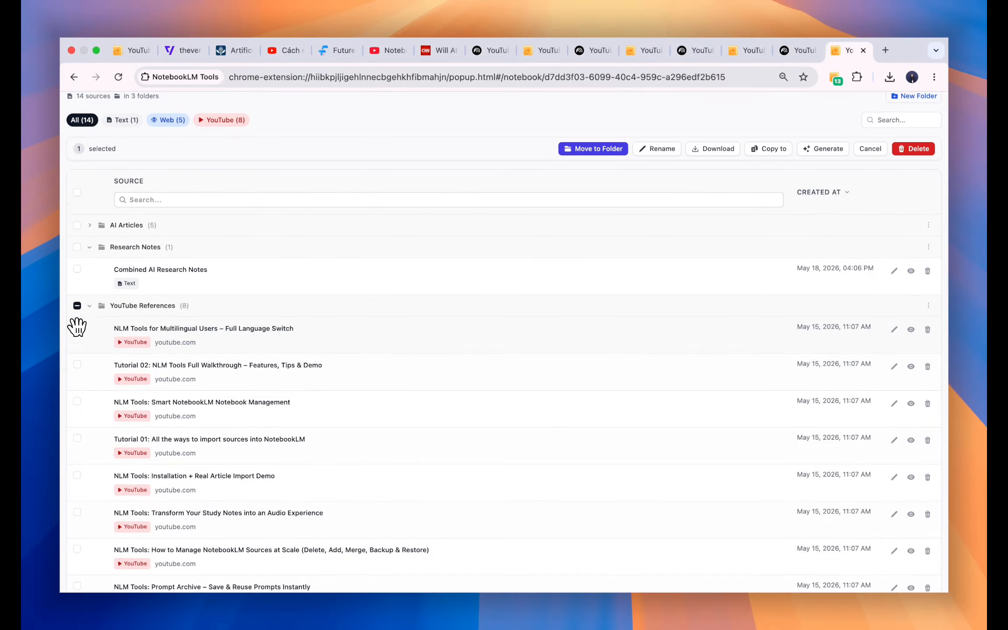
{"action": "left_click", "coordinate": [78, 364]}
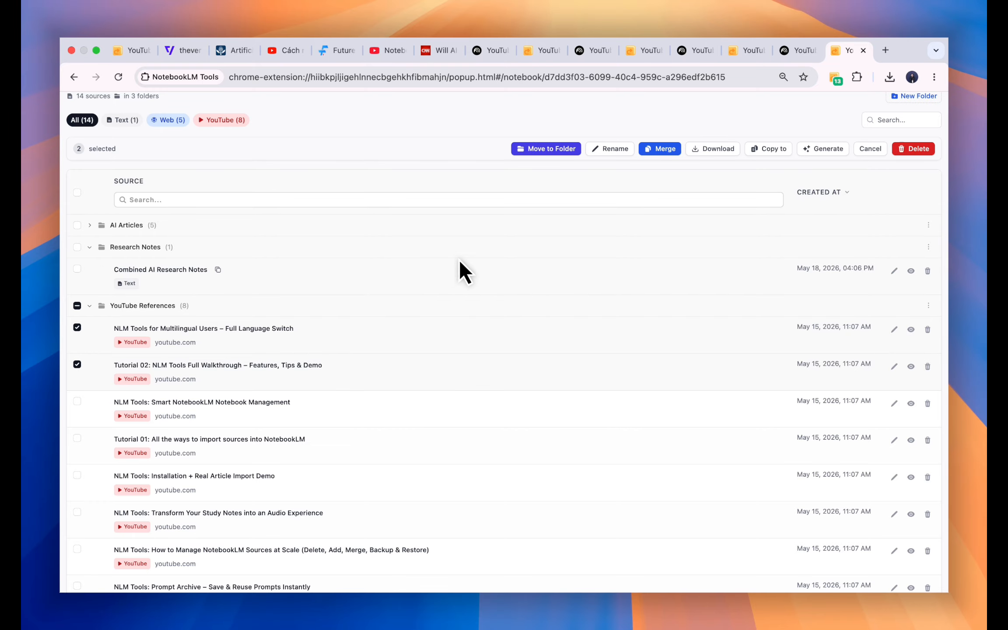
{"action": "left_click", "coordinate": [771, 153]}
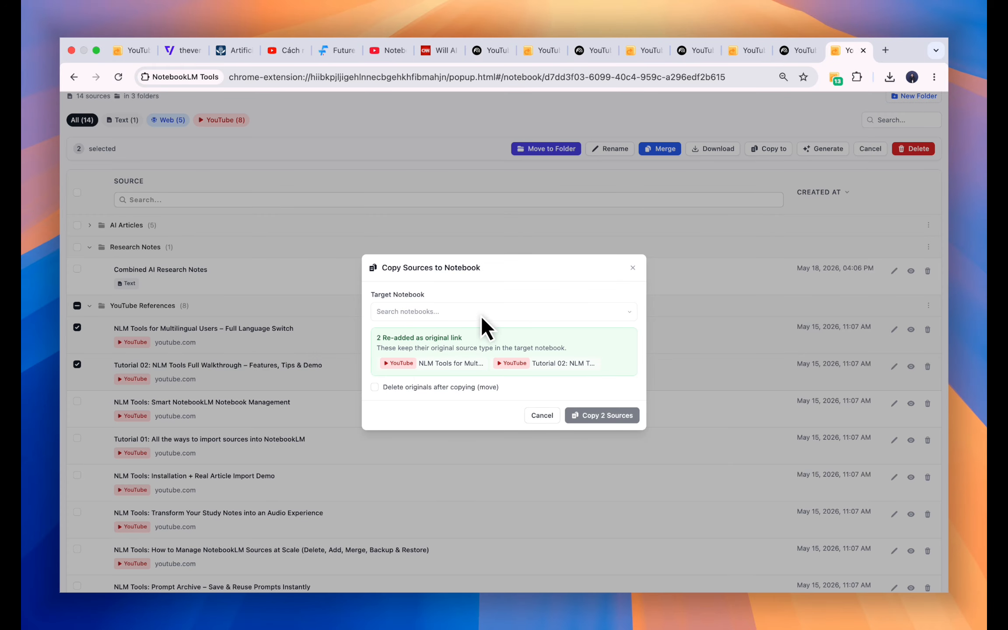
{"action": "left_click", "coordinate": [625, 310]}
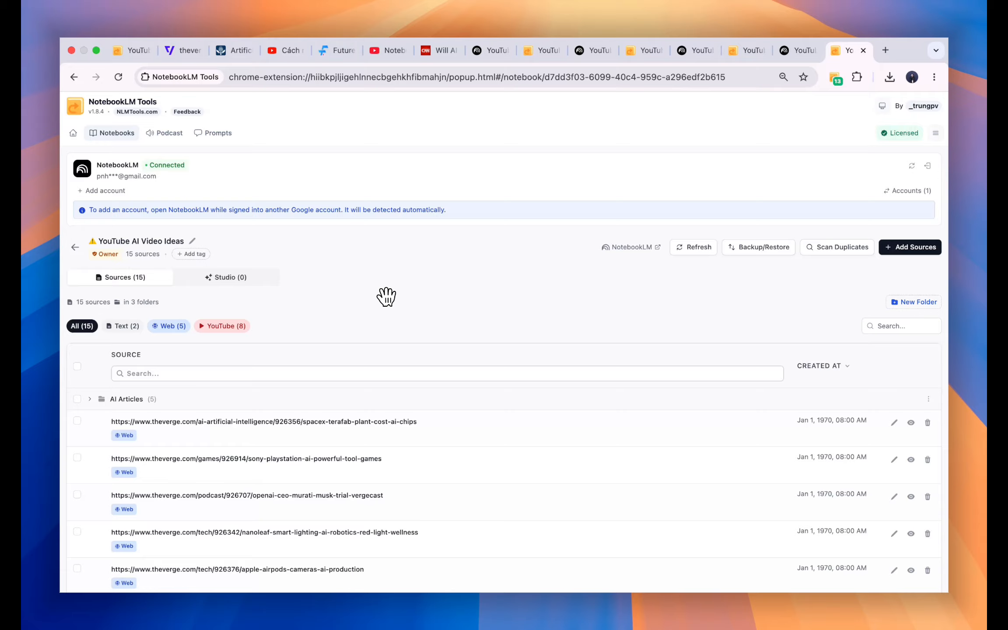
Preview the content of "NotebookLM Tools for Multilingual Users – Full Language Switch" and of "Blueprint for AI Video Production"
{"action": "scroll", "coordinate": [387, 297], "scroll_direction": "down", "scroll_amount": 5}
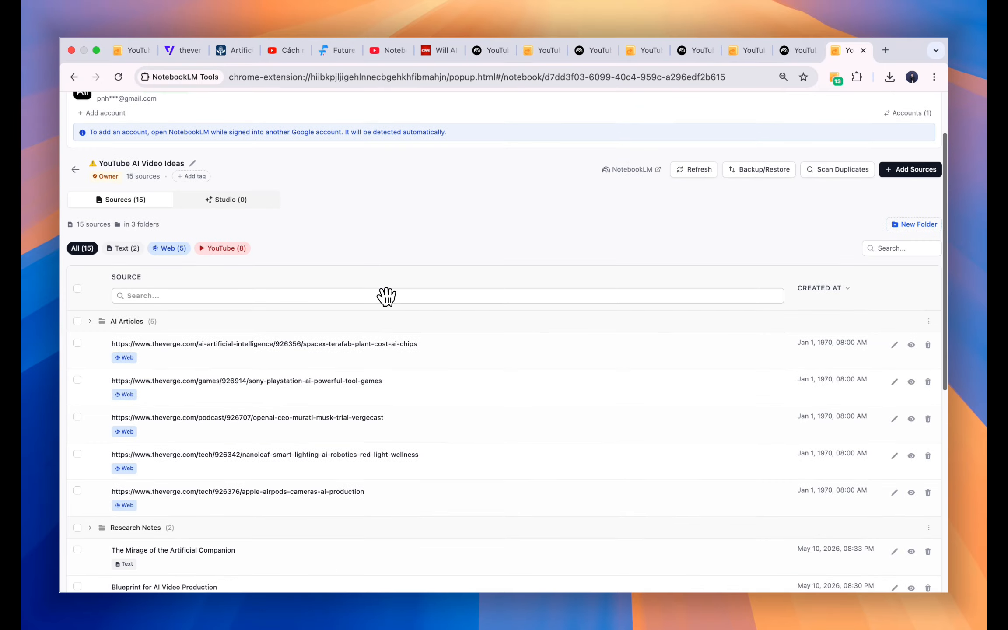
{"action": "scroll", "coordinate": [386, 297], "scroll_direction": "down", "scroll_amount": 6}
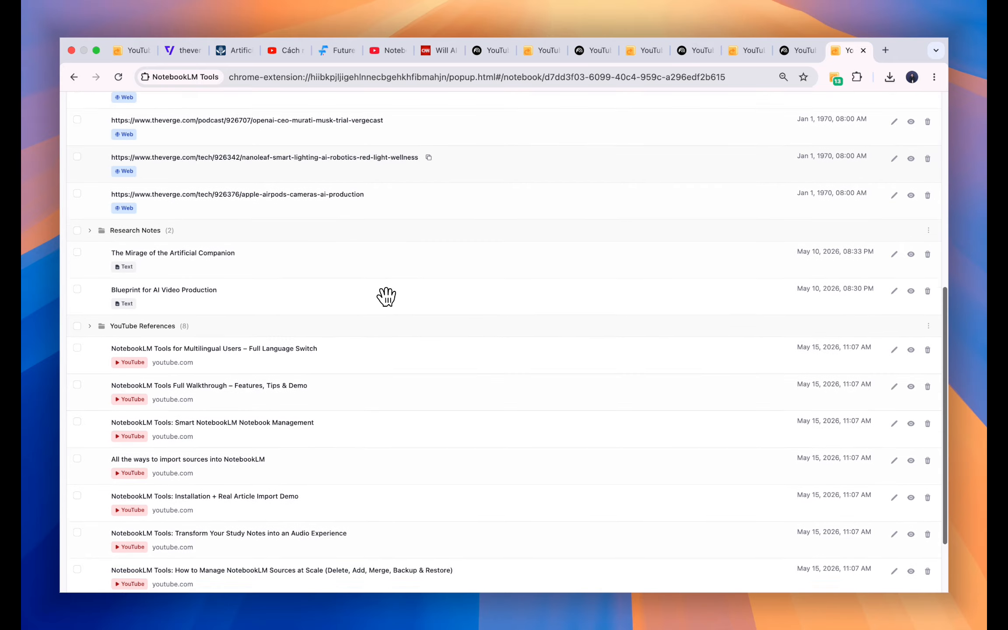
{"action": "scroll", "coordinate": [386, 297], "scroll_direction": "down", "scroll_amount": 2}
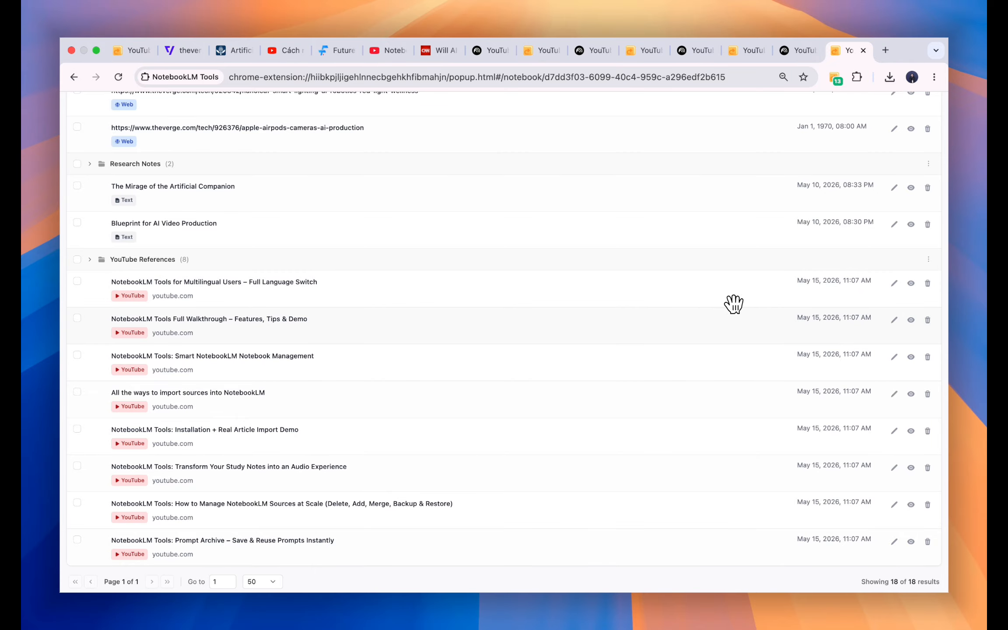
{"action": "left_click", "coordinate": [911, 284]}
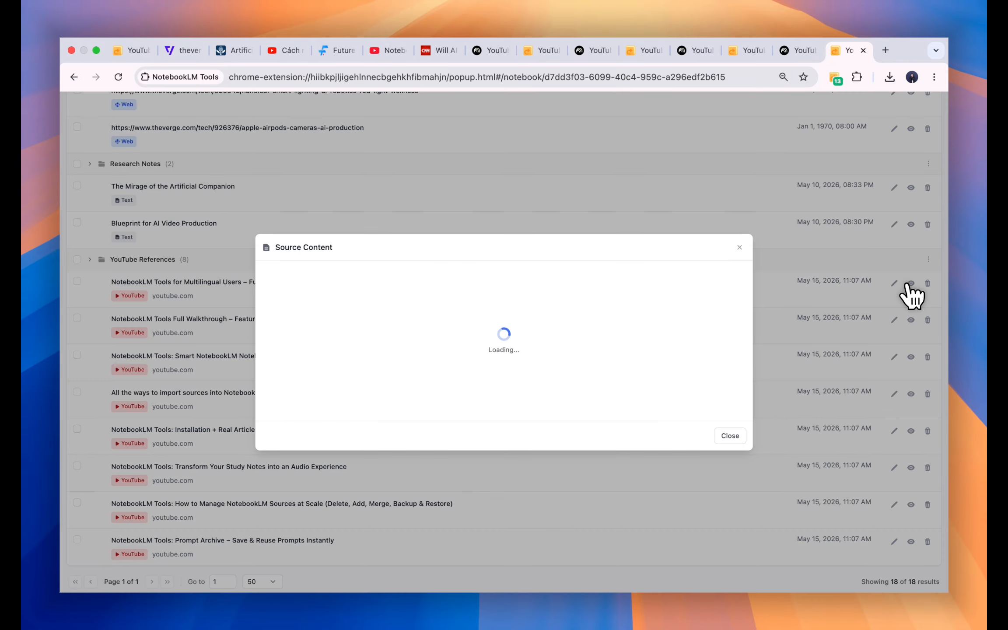
{"action": "scroll", "coordinate": [585, 328], "scroll_direction": "down", "scroll_amount": 3}
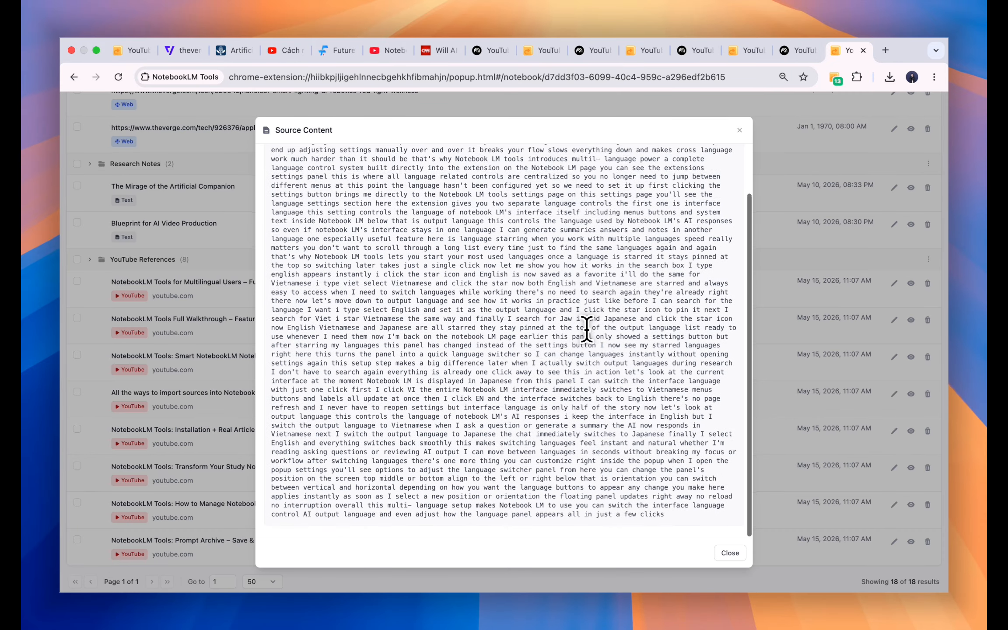
{"action": "left_click", "coordinate": [739, 130]}
{"action": "left_click", "coordinate": [911, 225]}
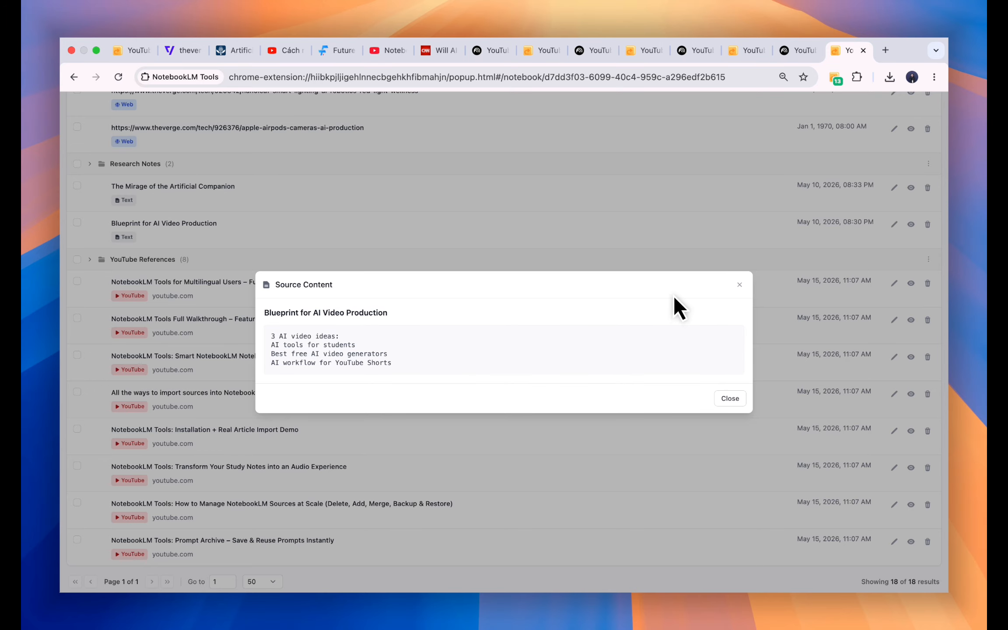
Close the source content preview and open the name of "The Mirage of the Artificial Companion" for editing
{"action": "left_click", "coordinate": [740, 284]}
{"action": "scroll", "coordinate": [744, 294], "scroll_direction": "up", "scroll_amount": 3}
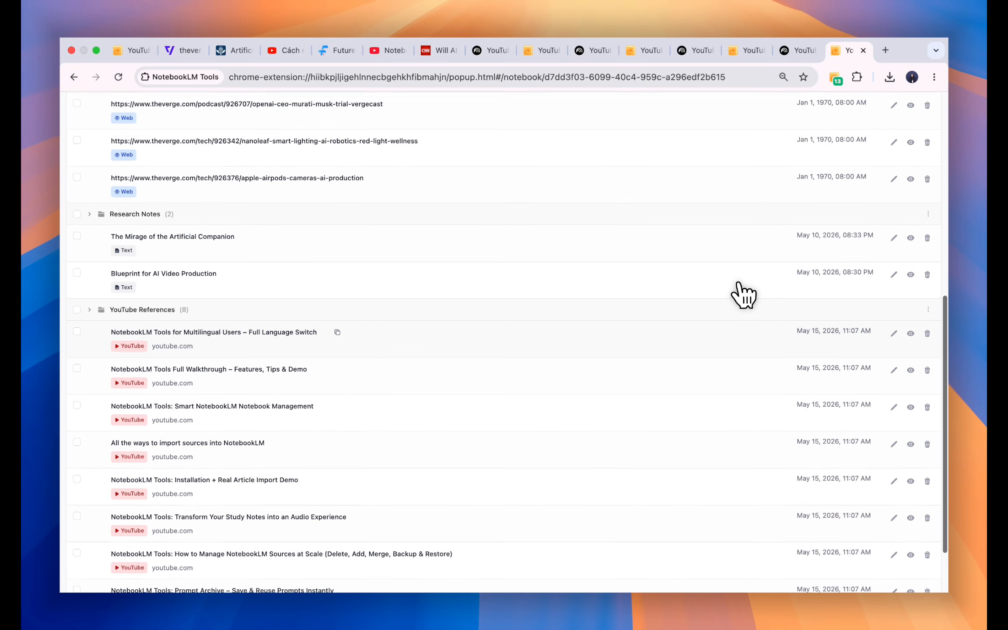
{"action": "left_click", "coordinate": [893, 241]}
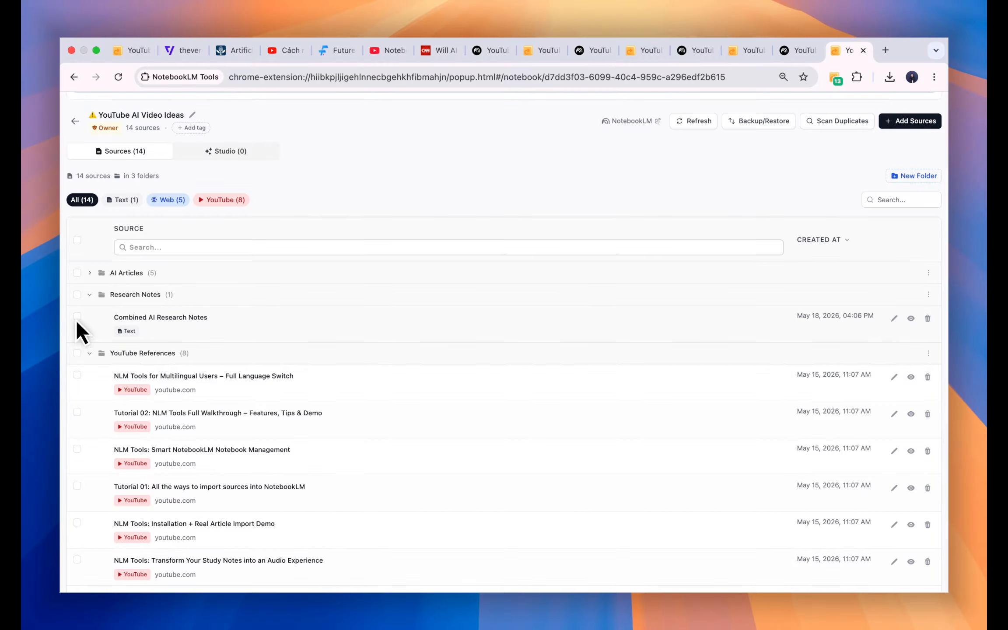
Select "Combined AI Research Notes", request its individual removal, and cancel the removal
{"action": "left_click", "coordinate": [78, 317]}
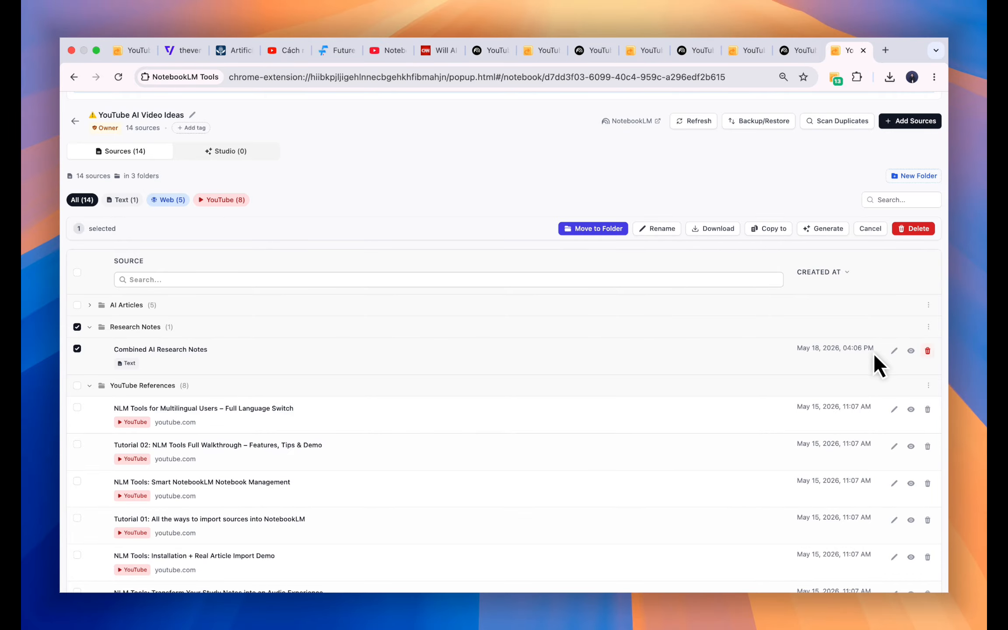
{"action": "left_click", "coordinate": [921, 350]}
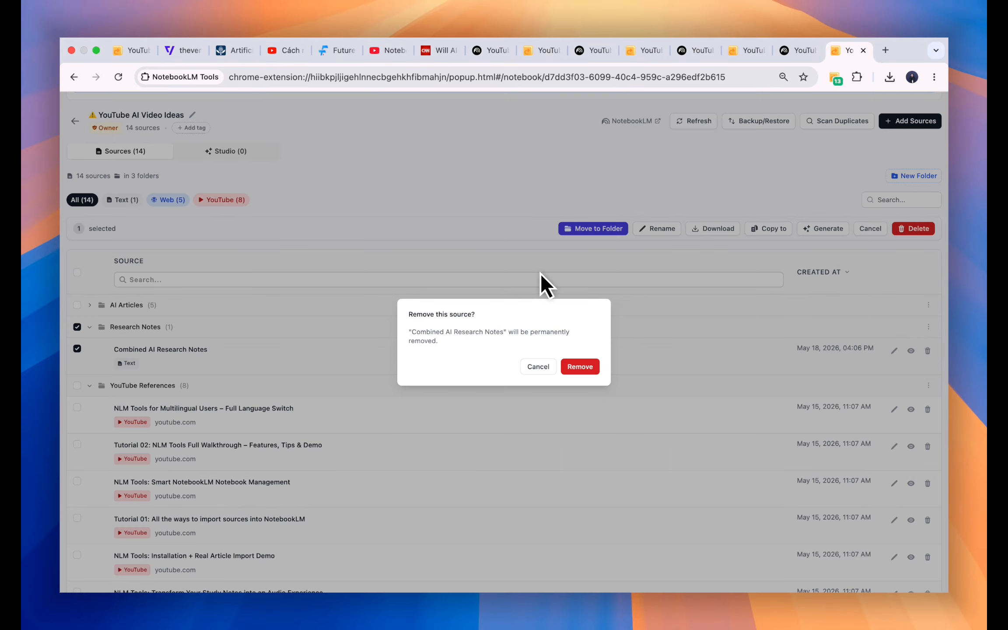
{"action": "left_click", "coordinate": [519, 367]}
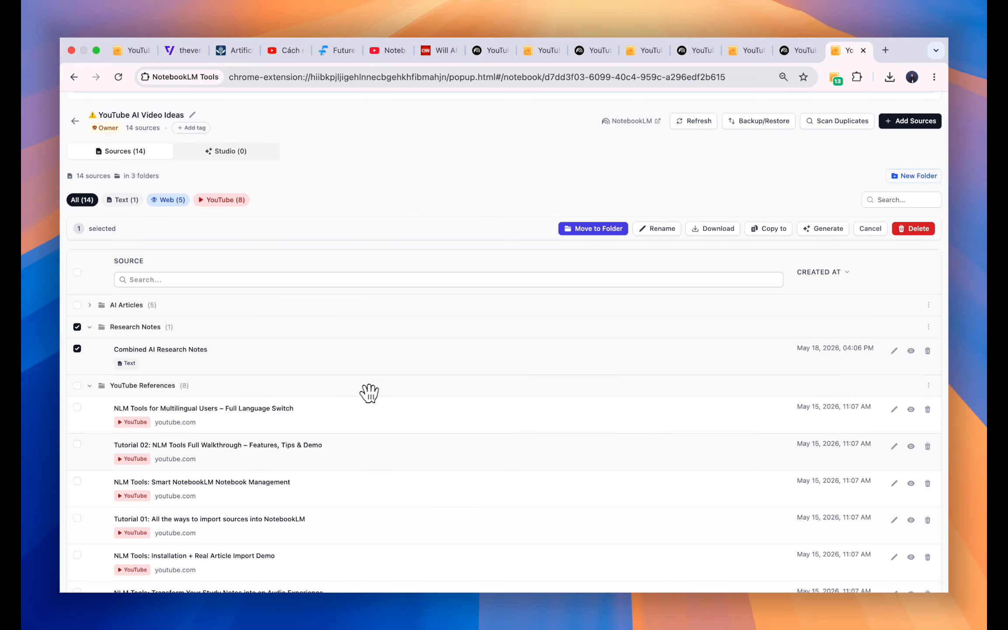
Request bulk deletion of the combined notes plus the Multilingual Users and Tutorial 02 sources, then cancel and clear the selection
{"action": "left_click", "coordinate": [77, 407]}
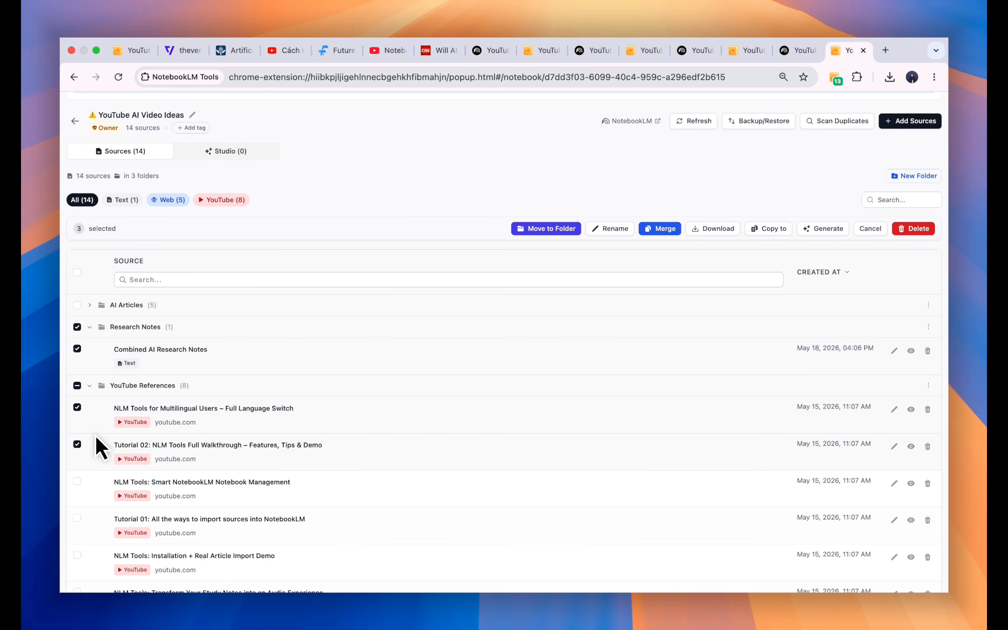
{"action": "left_click", "coordinate": [920, 228]}
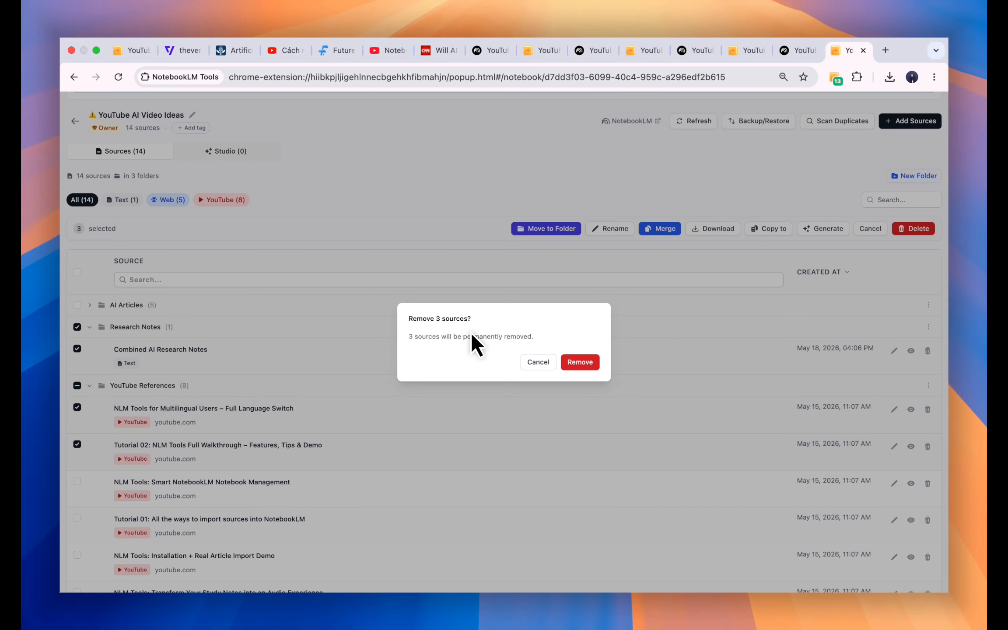
{"action": "left_click", "coordinate": [541, 362]}
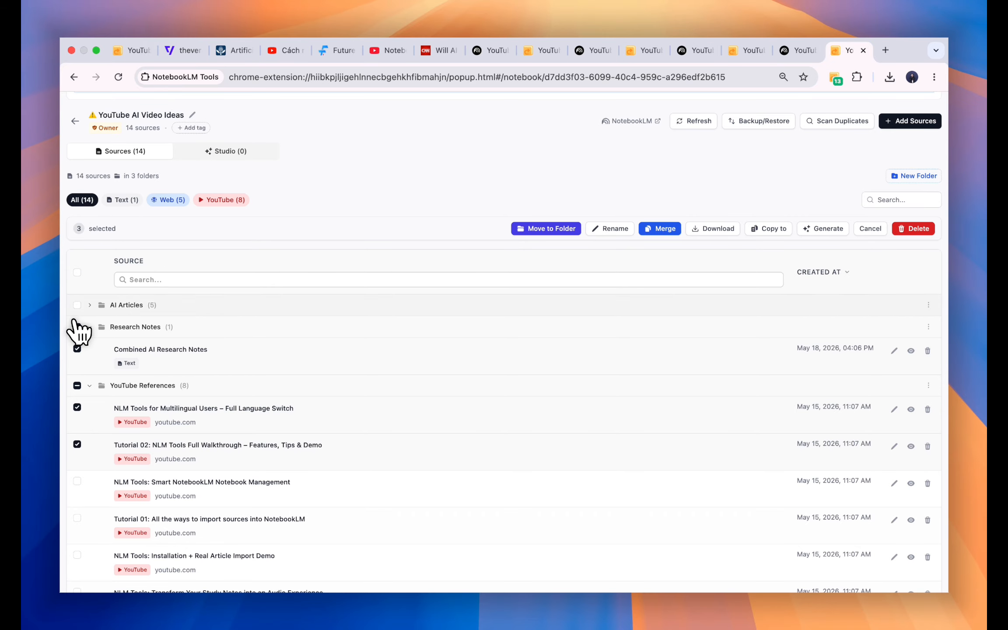
{"action": "left_click", "coordinate": [77, 272]}
{"action": "left_click", "coordinate": [78, 272]}
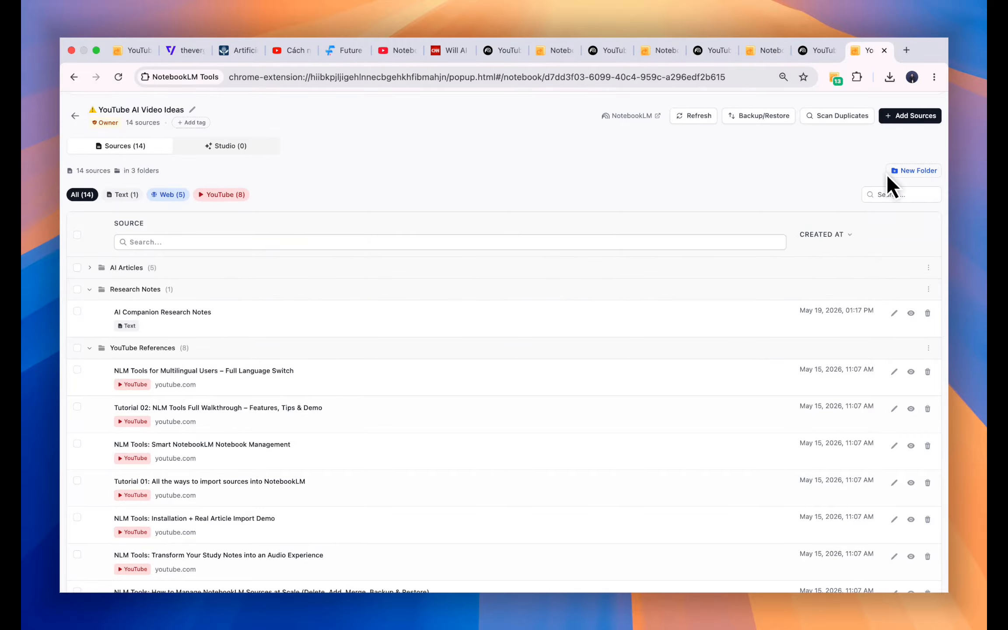
{"action": "left_click", "coordinate": [908, 114]}
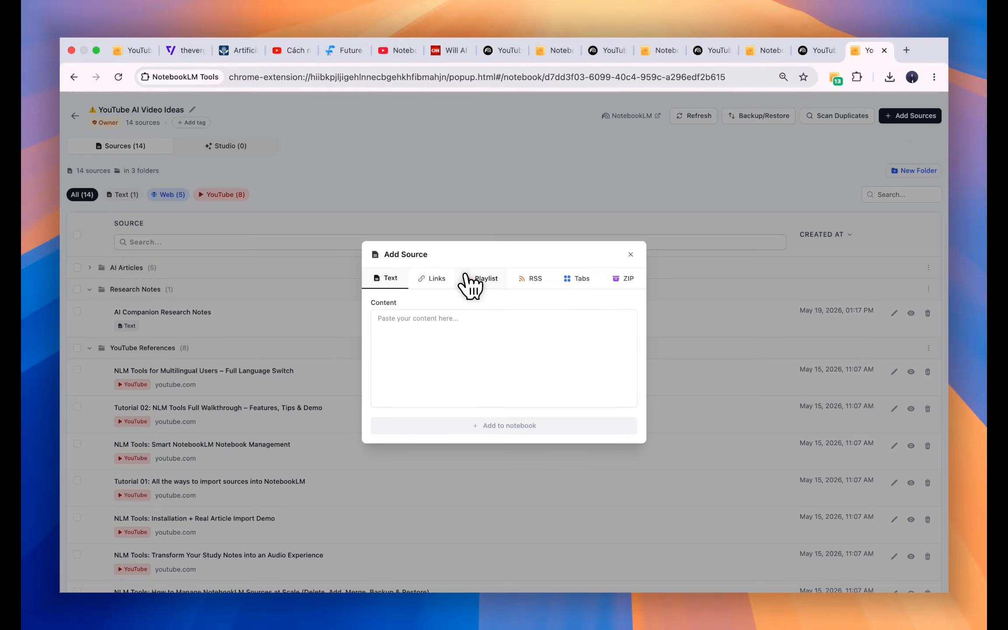
{"action": "left_click", "coordinate": [468, 281]}
{"action": "left_click", "coordinate": [446, 360]}
{"action": "type", "text": "https://www.youtube.com/playlist?list=PLq6aUVbp0NjXblEt2Gk225ZjW3Eg4ODXa"}
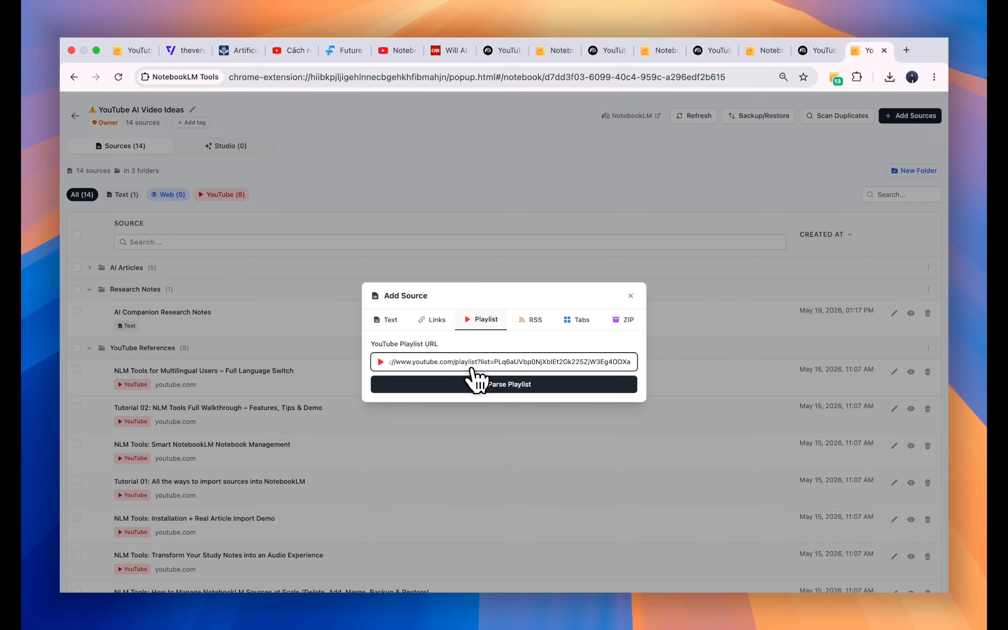
{"action": "left_click", "coordinate": [503, 385]}
Look through the parsed playlist videos, add all 12 to the notebook, and close the Add Source dialog
{"action": "scroll", "coordinate": [507, 394], "scroll_direction": "down", "scroll_amount": 10}
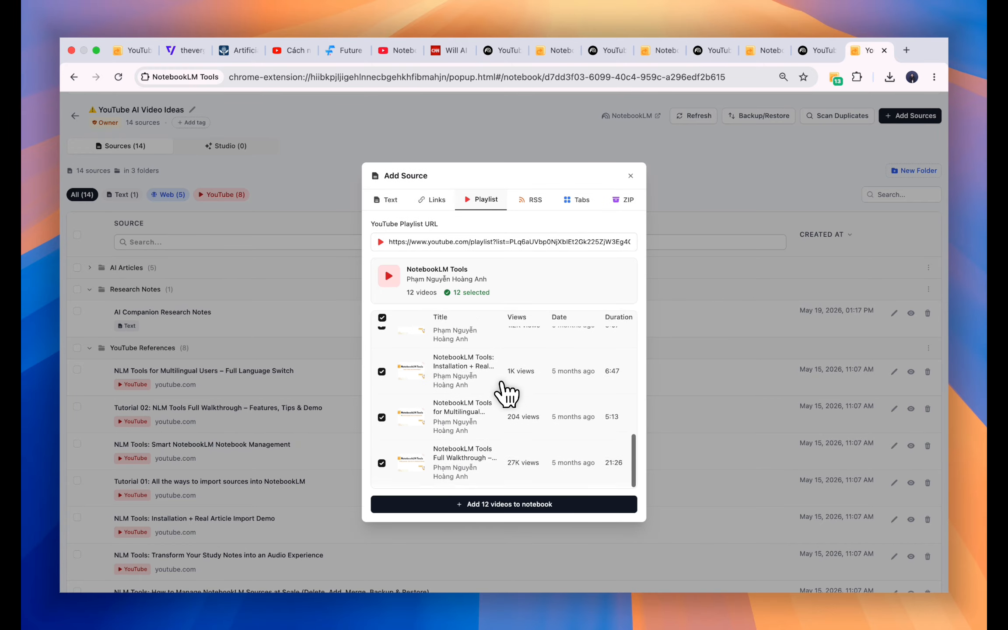
{"action": "scroll", "coordinate": [519, 405], "scroll_direction": "up", "scroll_amount": 10}
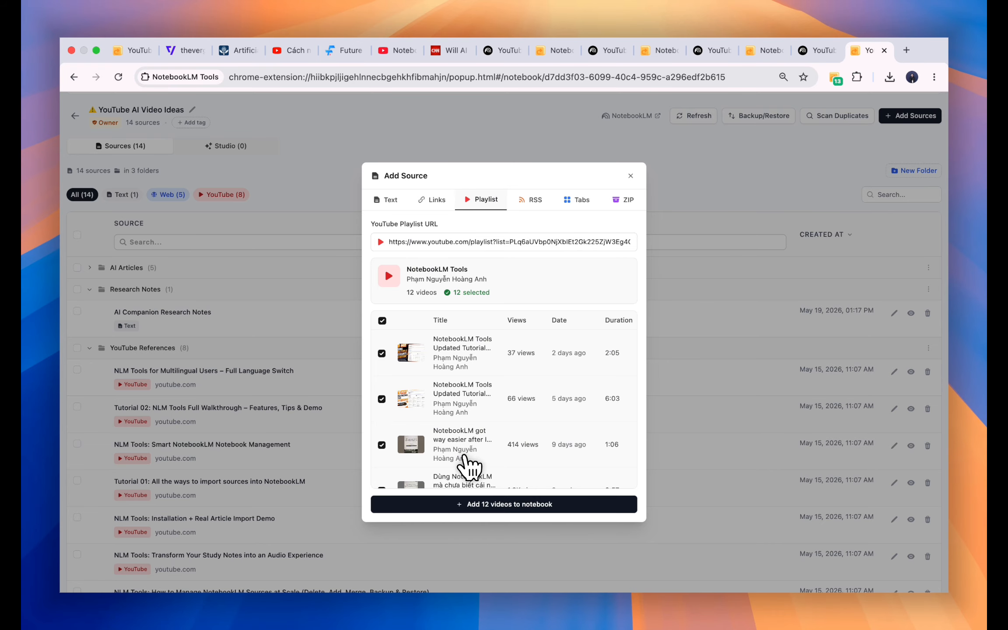
{"action": "left_click", "coordinate": [495, 503]}
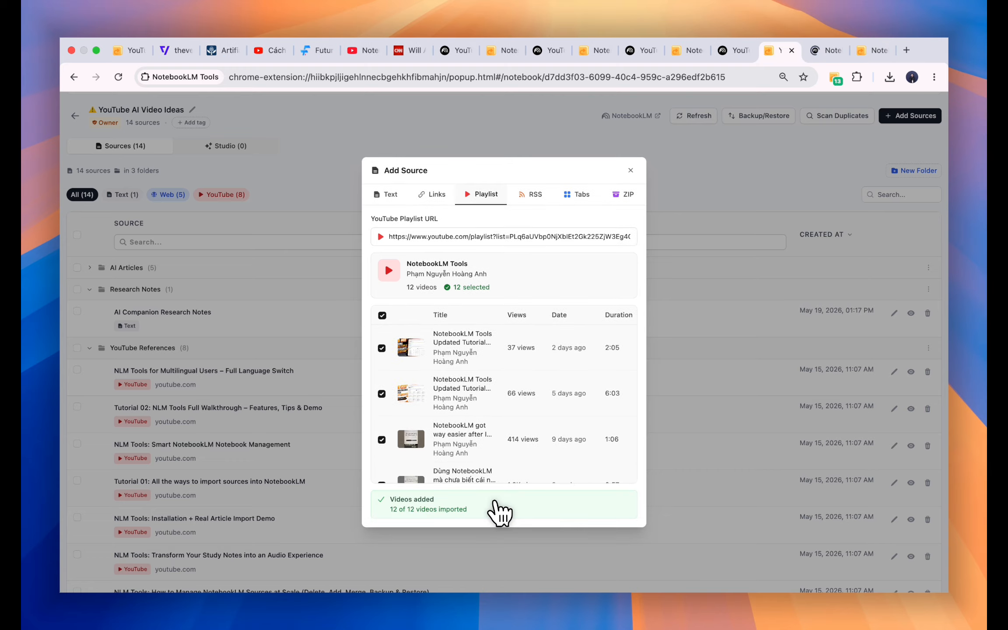
{"action": "left_click", "coordinate": [632, 172]}
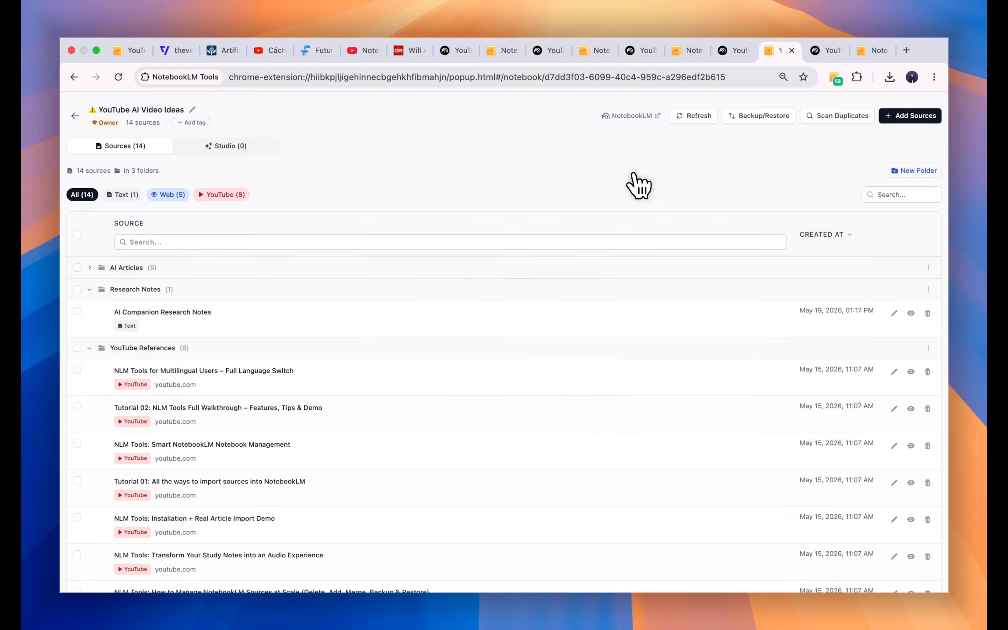
Refresh the notebook's data and look over the newly imported videos under Ungrouped
{"action": "left_click", "coordinate": [708, 115]}
{"action": "scroll", "coordinate": [353, 412], "scroll_direction": "down", "scroll_amount": 10}
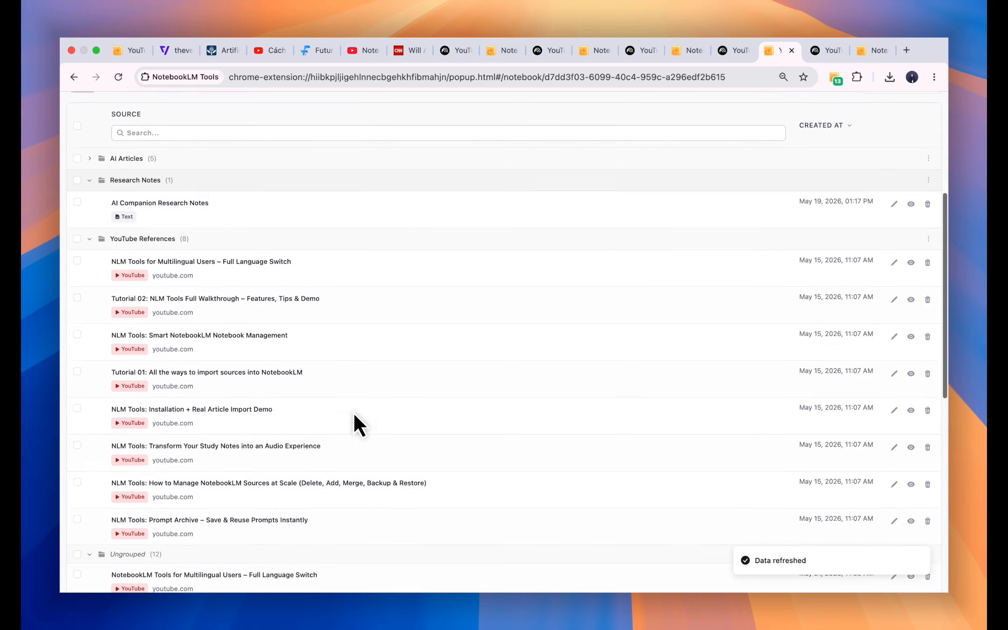
{"action": "scroll", "coordinate": [285, 525], "scroll_direction": "down", "scroll_amount": 3}
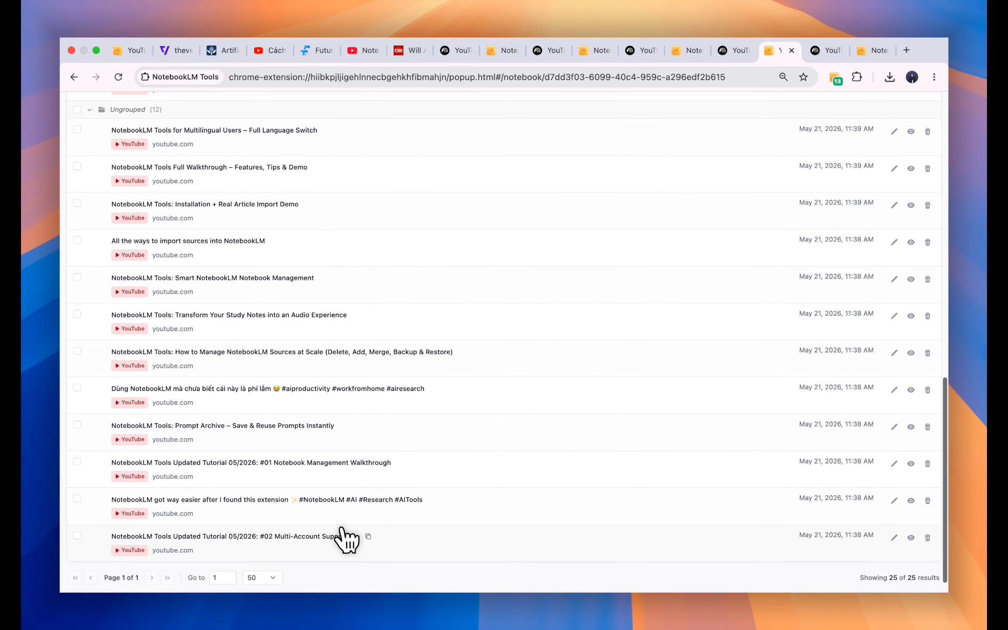
{"action": "scroll", "coordinate": [374, 549], "scroll_direction": "up", "scroll_amount": 5}
{"action": "scroll", "coordinate": [374, 550], "scroll_direction": "up", "scroll_amount": 10}
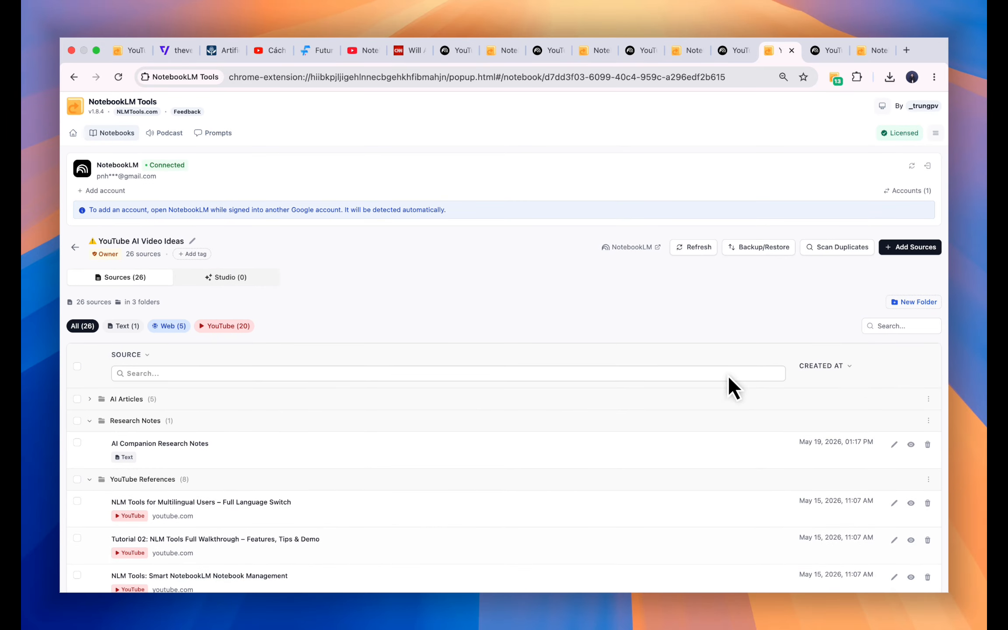
Run a Fast Scan for duplicate sources and look through the duplicate groups
{"action": "left_click", "coordinate": [842, 248]}
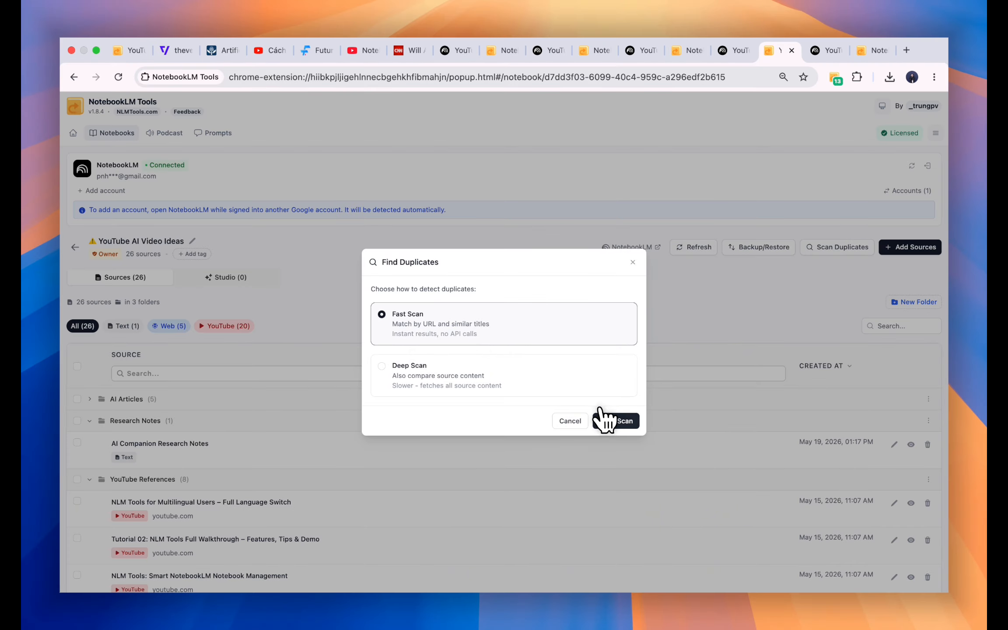
{"action": "left_click", "coordinate": [610, 421]}
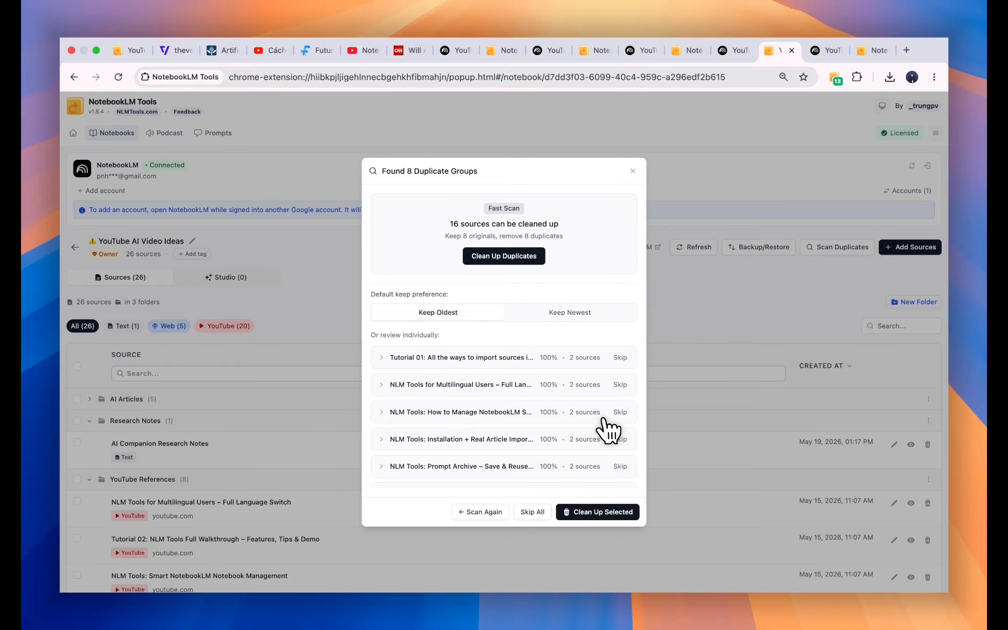
{"action": "scroll", "coordinate": [608, 431], "scroll_direction": "down", "scroll_amount": 3}
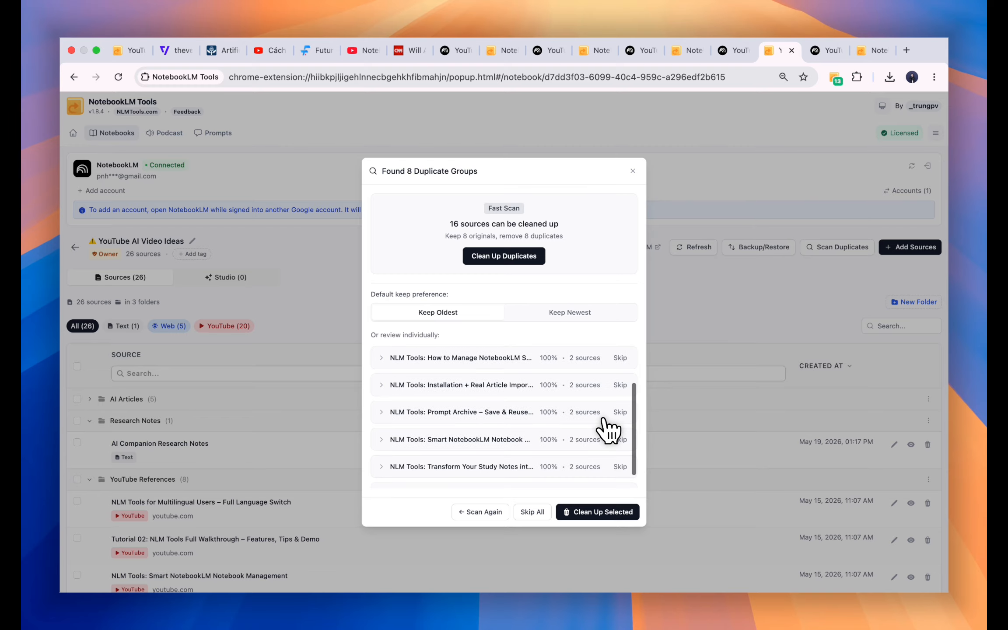
{"action": "scroll", "coordinate": [609, 431], "scroll_direction": "up", "scroll_amount": 3}
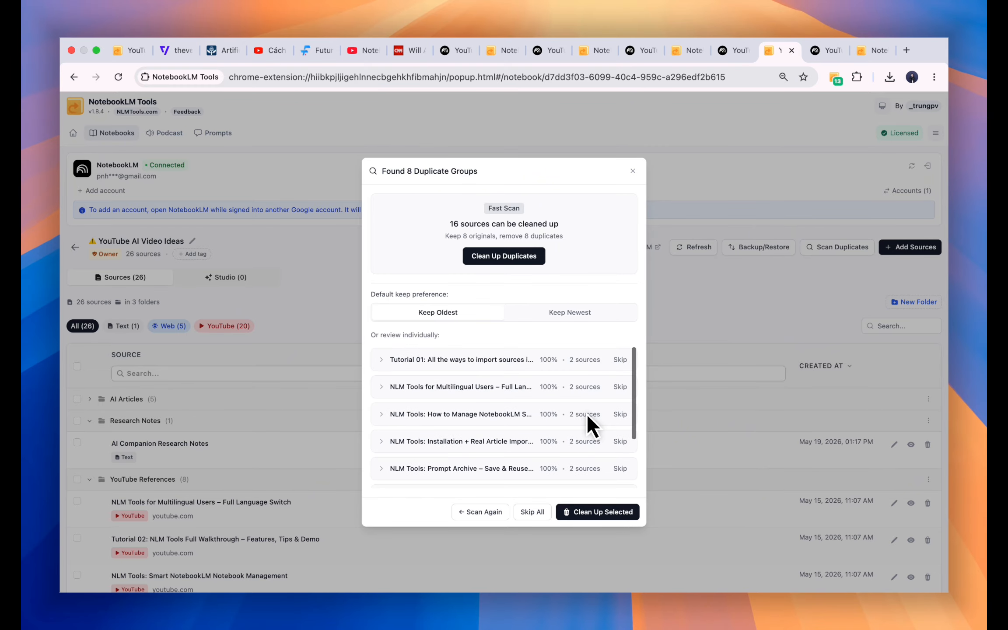
Expand the Tutorial 01 duplicate group, choose its newest source as the one to keep, and check the remaining groups
{"action": "left_click", "coordinate": [377, 358]}
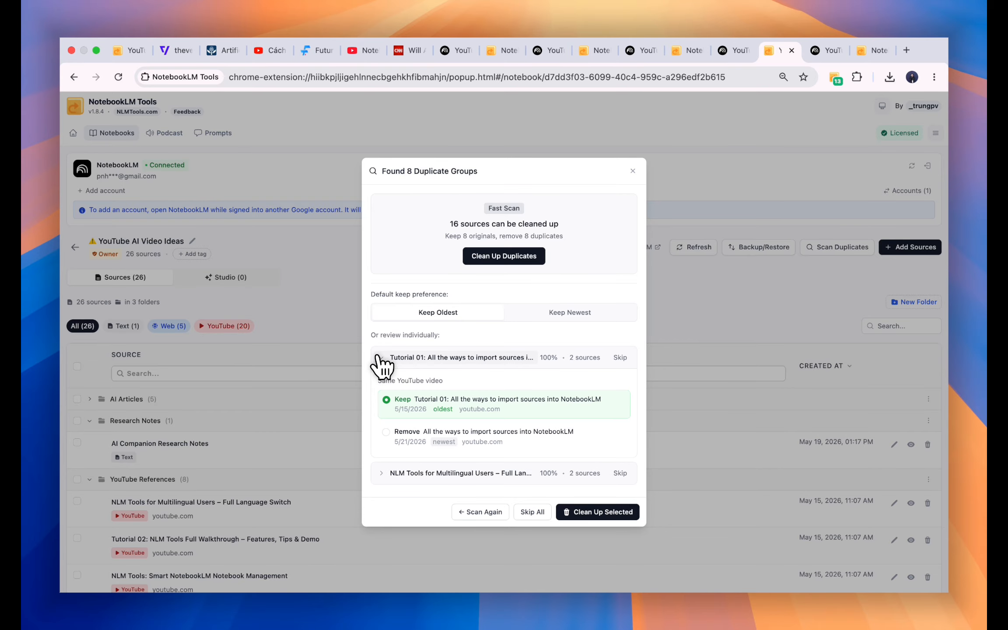
{"action": "scroll", "coordinate": [392, 402], "scroll_direction": "down", "scroll_amount": 2}
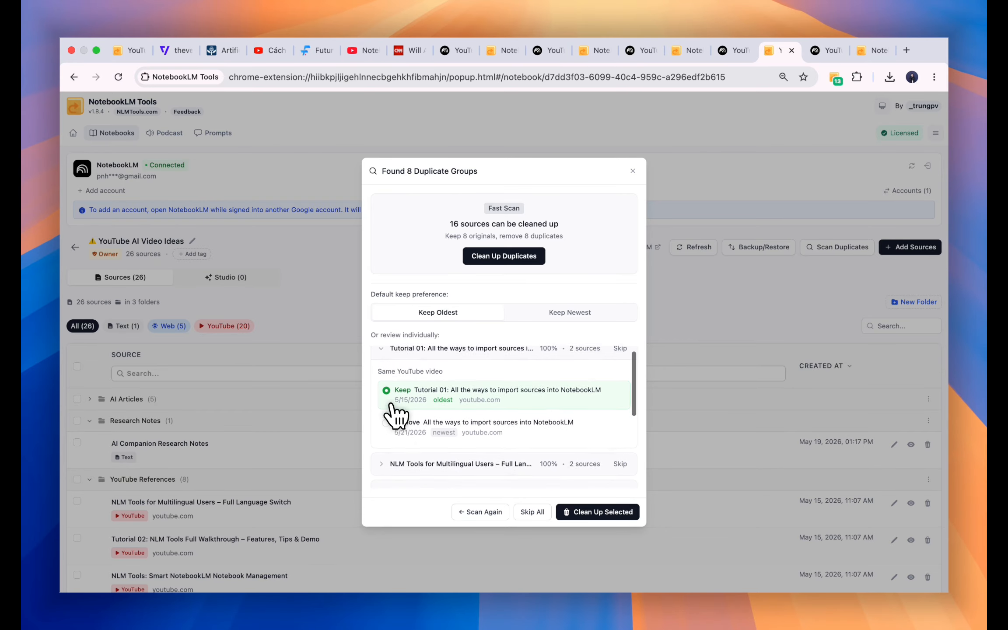
{"action": "scroll", "coordinate": [391, 408], "scroll_direction": "up", "scroll_amount": 1}
{"action": "scroll", "coordinate": [391, 408], "scroll_direction": "down", "scroll_amount": 1}
{"action": "left_click", "coordinate": [386, 436]}
{"action": "scroll", "coordinate": [383, 438], "scroll_direction": "down", "scroll_amount": 8}
{"action": "scroll", "coordinate": [384, 446], "scroll_direction": "down", "scroll_amount": 1}
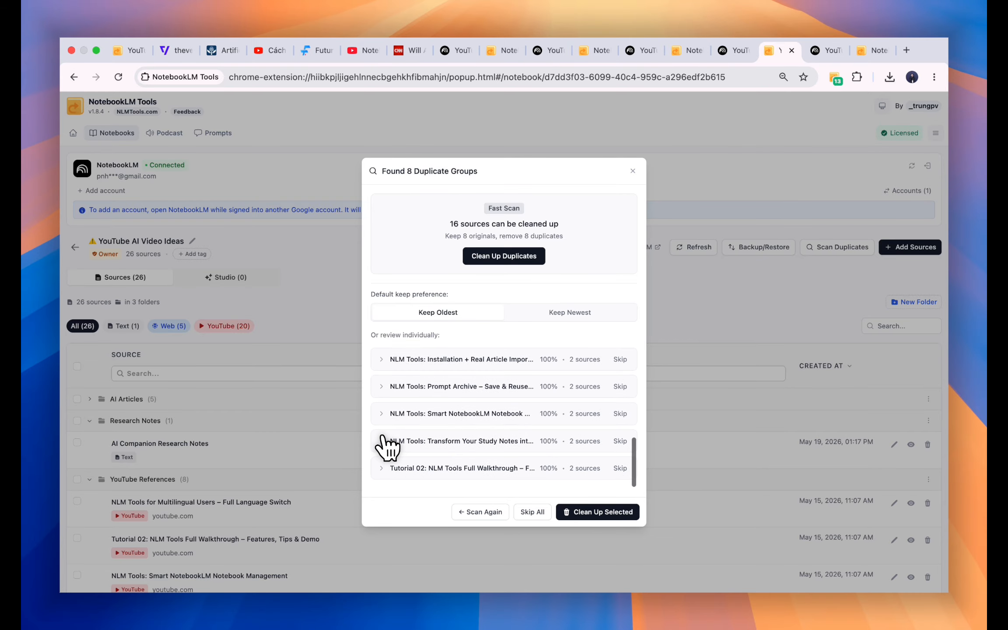
Set the default preference to Keep Newest, and switch the Tutorial 01 group's kept source to the oldest and back to the newest
{"action": "left_click", "coordinate": [552, 312]}
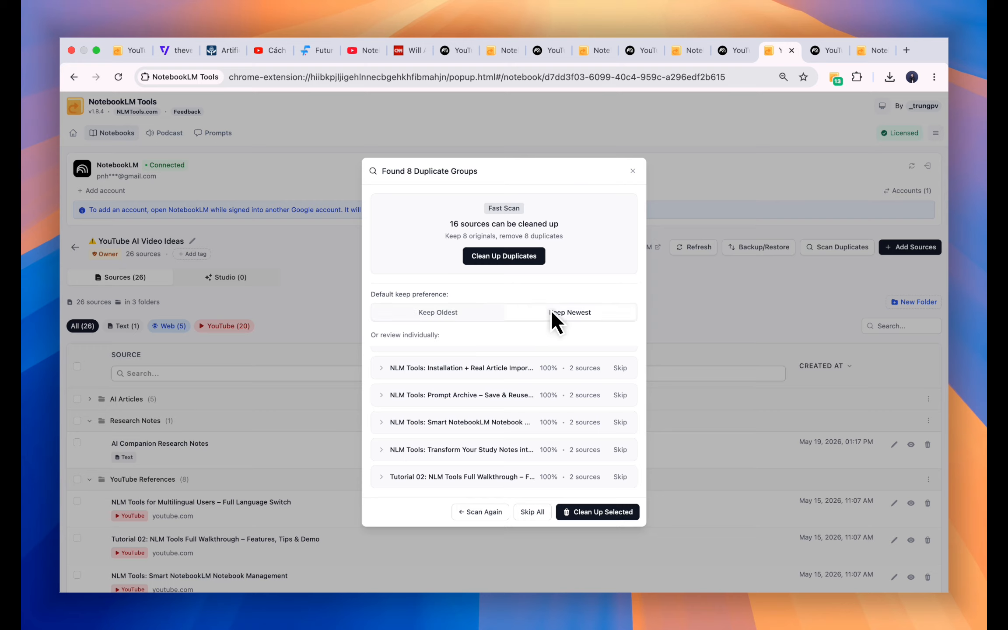
{"action": "scroll", "coordinate": [390, 377], "scroll_direction": "up", "scroll_amount": 5}
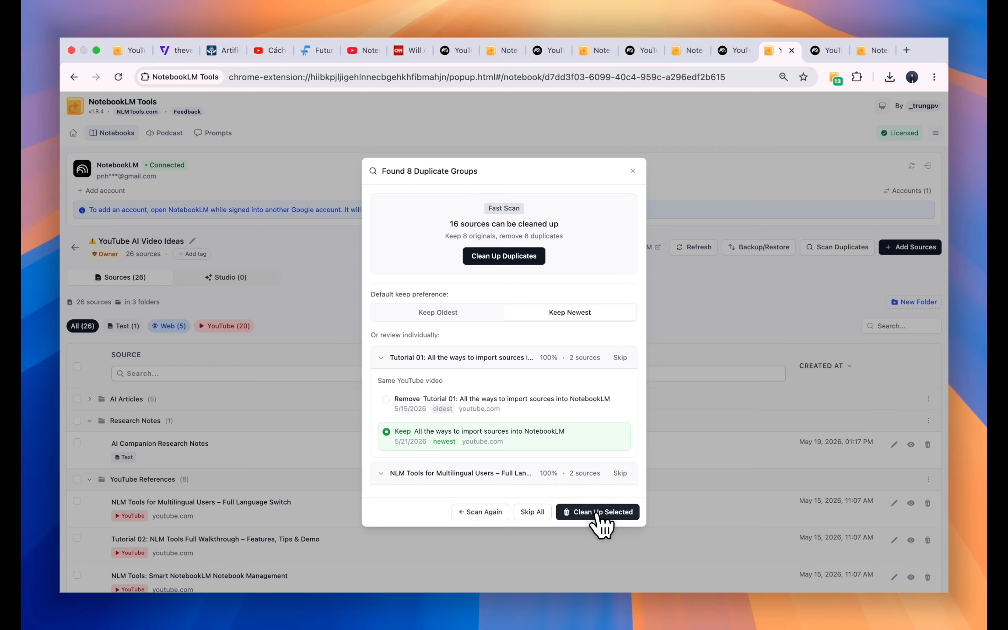
{"action": "left_click", "coordinate": [493, 405]}
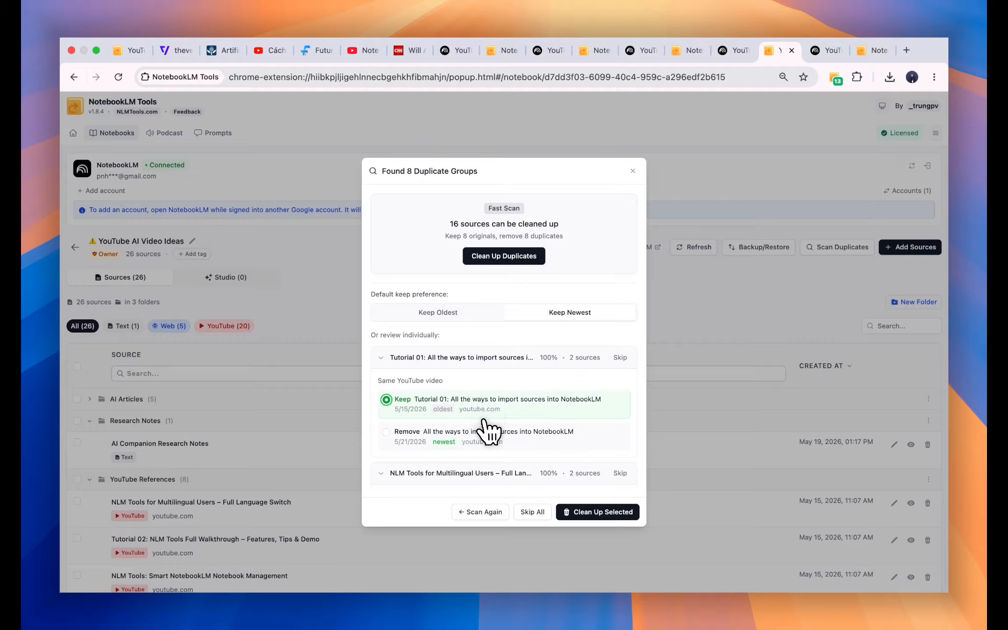
{"action": "left_click", "coordinate": [486, 428]}
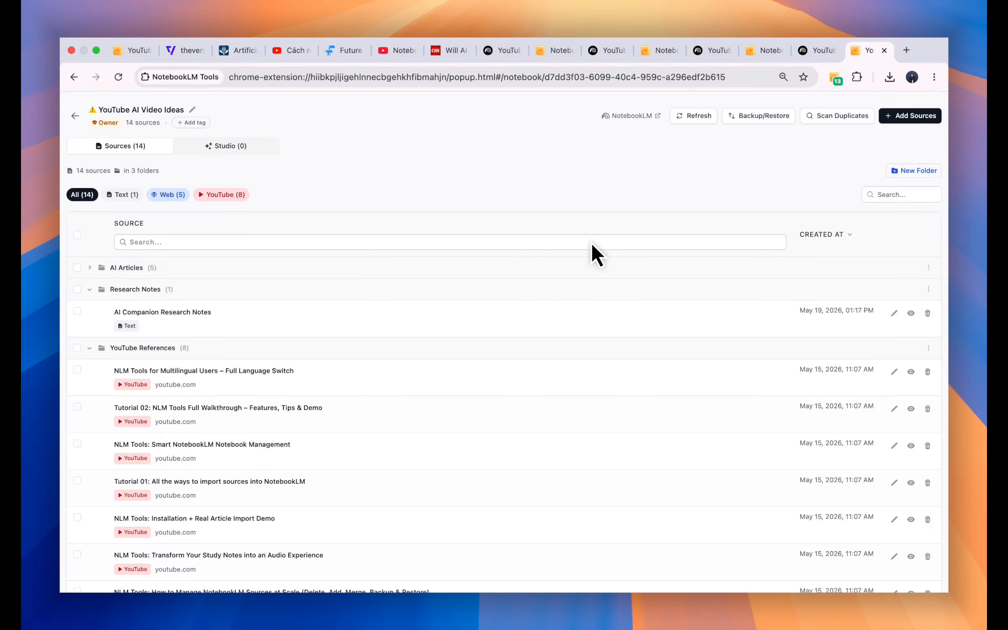
{"action": "left_click", "coordinate": [909, 114]}
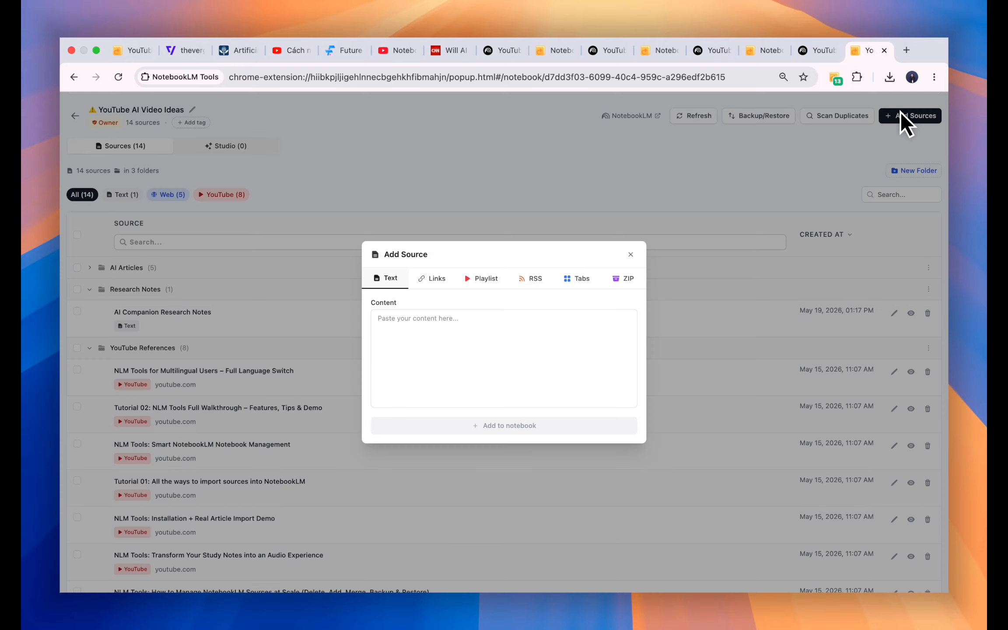
{"action": "left_click", "coordinate": [467, 276]}
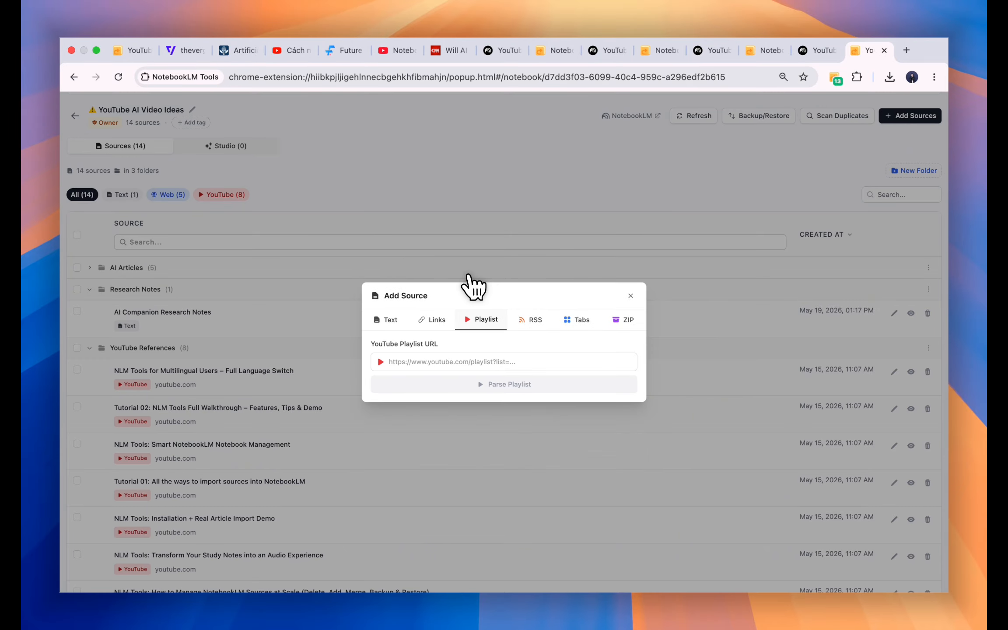
{"action": "left_click", "coordinate": [447, 362]}
{"action": "type", "text": "https://www.youtube.com/playlist?list=PLq6aUVbp0NjXblEt2Gk225ZjW3Eg4ODXa"}
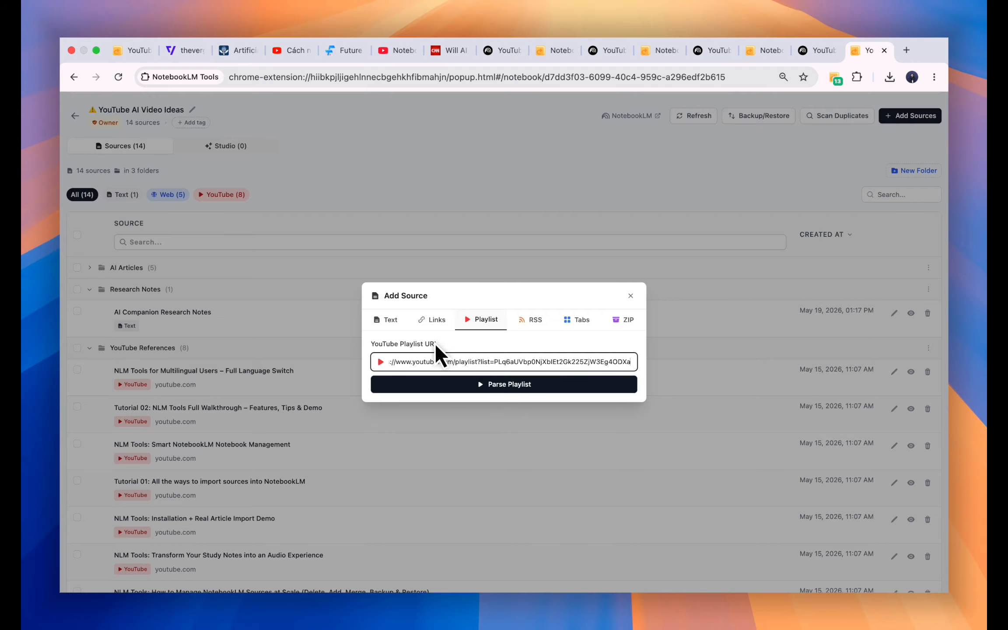
{"action": "left_click", "coordinate": [500, 385]}
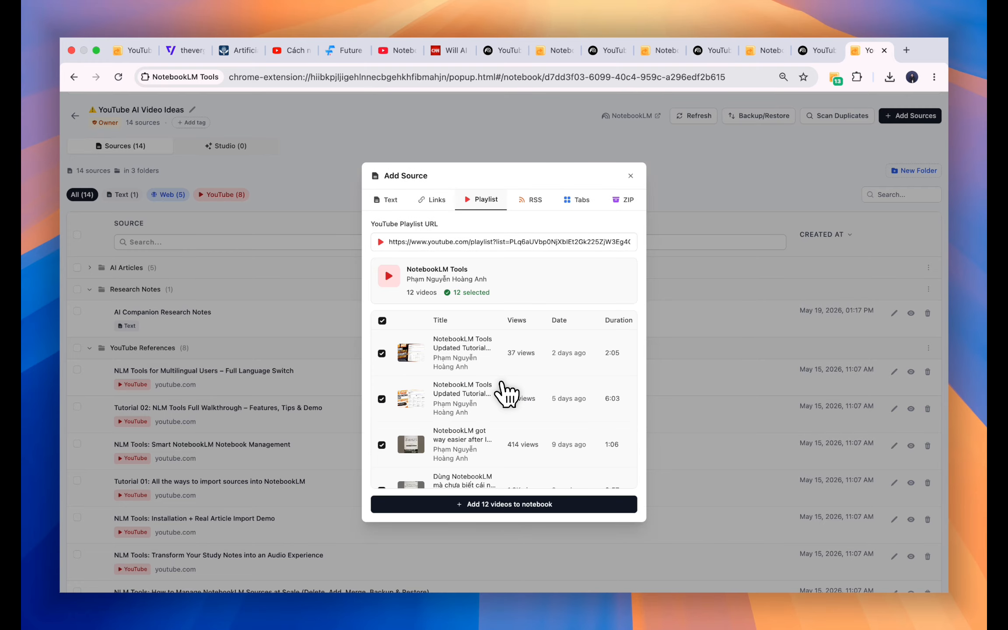
{"action": "scroll", "coordinate": [506, 394], "scroll_direction": "down", "scroll_amount": 5}
{"action": "scroll", "coordinate": [482, 438], "scroll_direction": "up", "scroll_amount": 1}
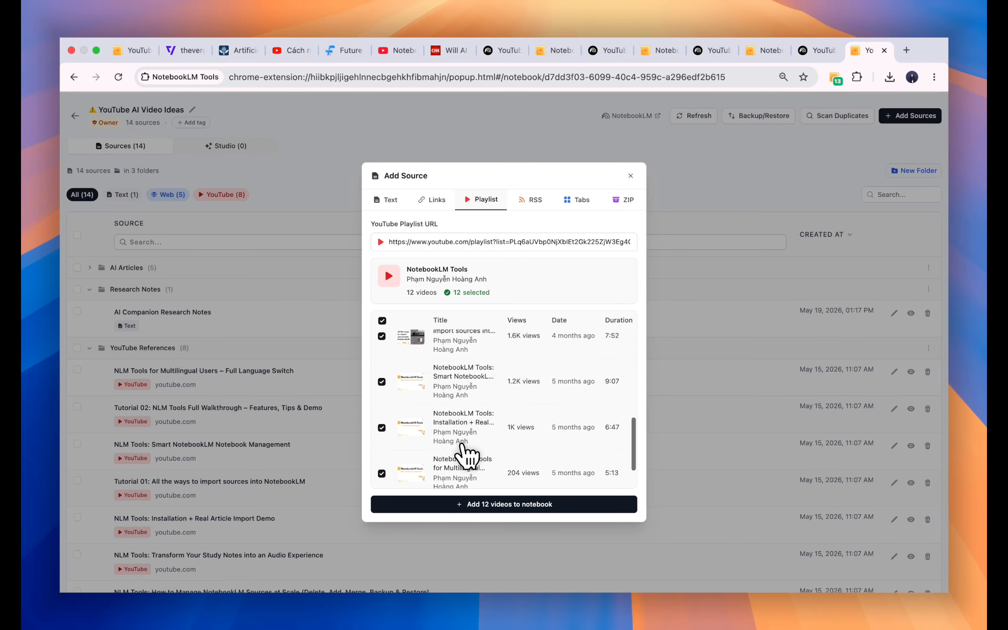
{"action": "scroll", "coordinate": [463, 447], "scroll_direction": "up", "scroll_amount": 10}
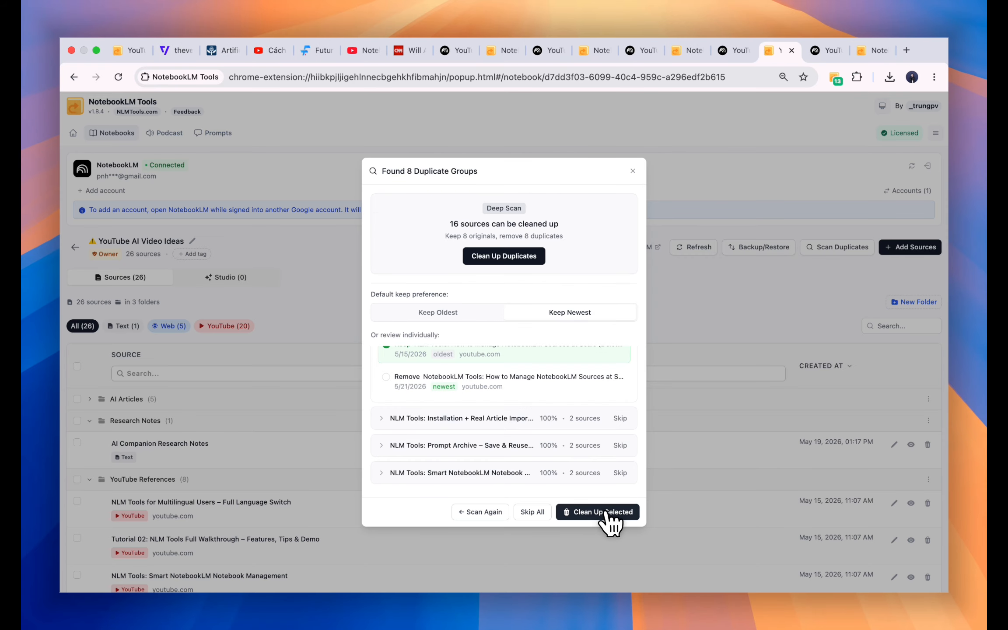
Clean up the selected duplicates, check which sources are kept, permanently delete the duplicates, and review the notebook's remaining sources
{"action": "left_click", "coordinate": [608, 517]}
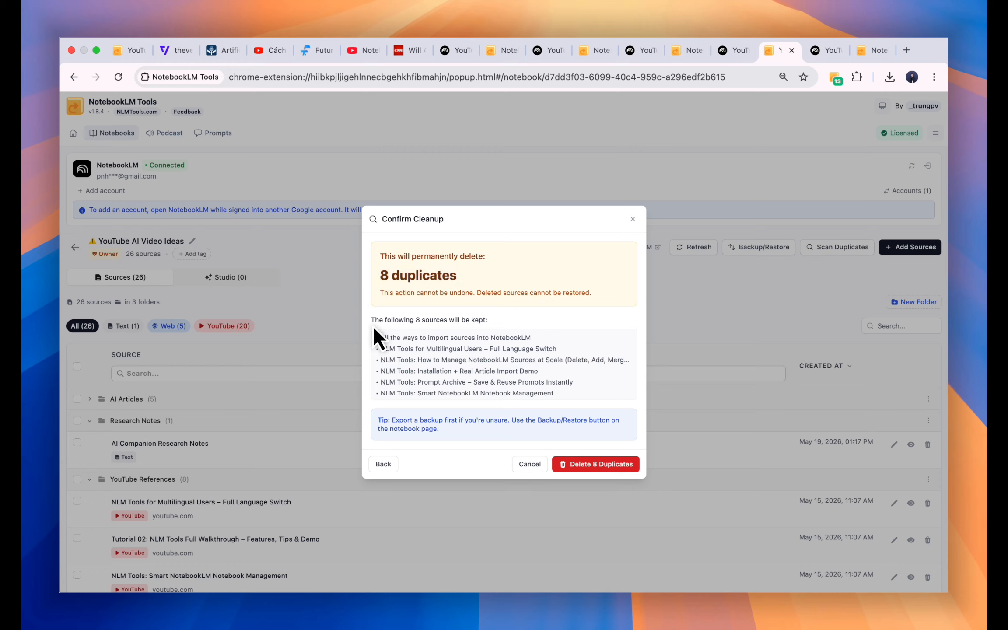
{"action": "left_click_drag", "start_coordinate": [379, 333], "coordinate": [583, 394]}
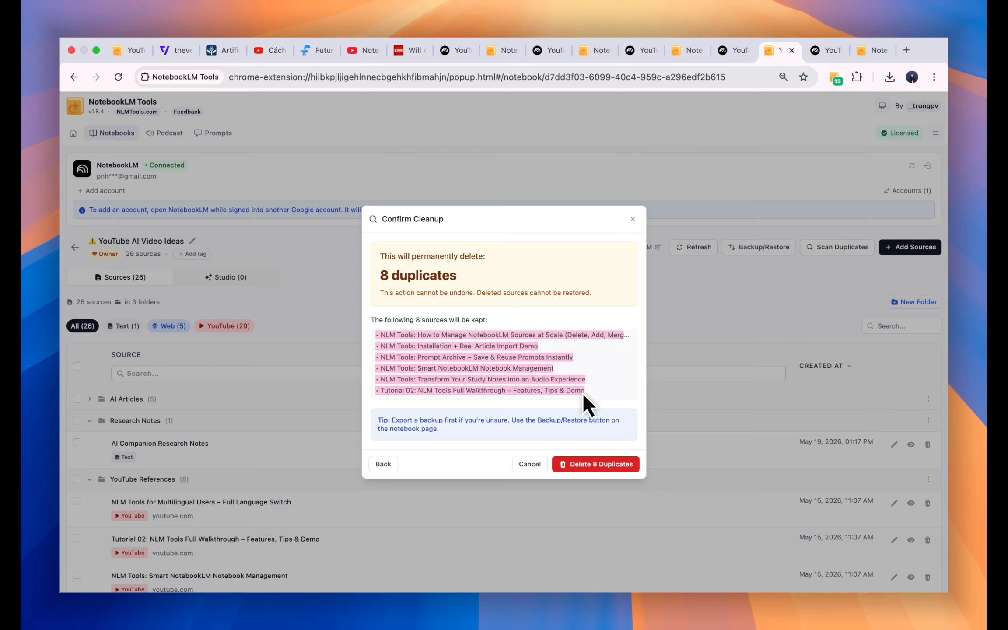
{"action": "left_click", "coordinate": [604, 380]}
{"action": "scroll", "coordinate": [603, 380], "scroll_direction": "up", "scroll_amount": 2}
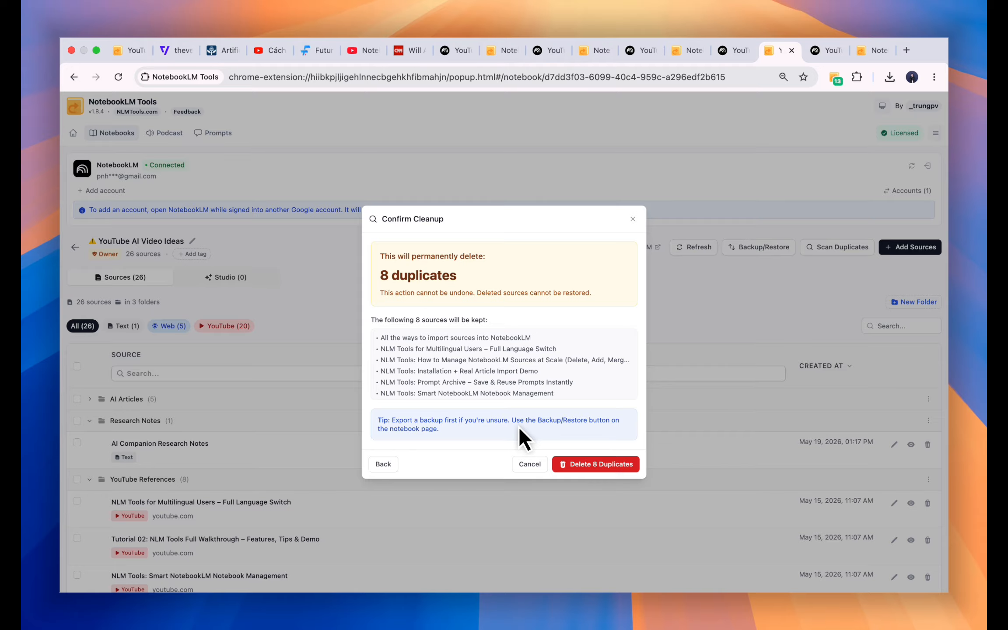
{"action": "left_click", "coordinate": [595, 467]}
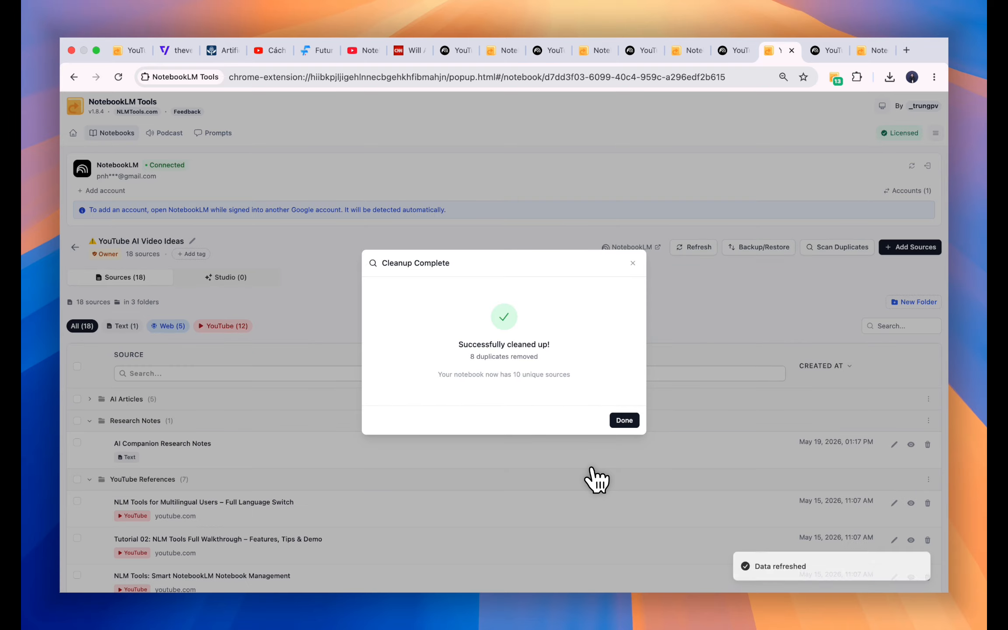
{"action": "left_click", "coordinate": [621, 421]}
{"action": "scroll", "coordinate": [475, 442], "scroll_direction": "down", "scroll_amount": 10}
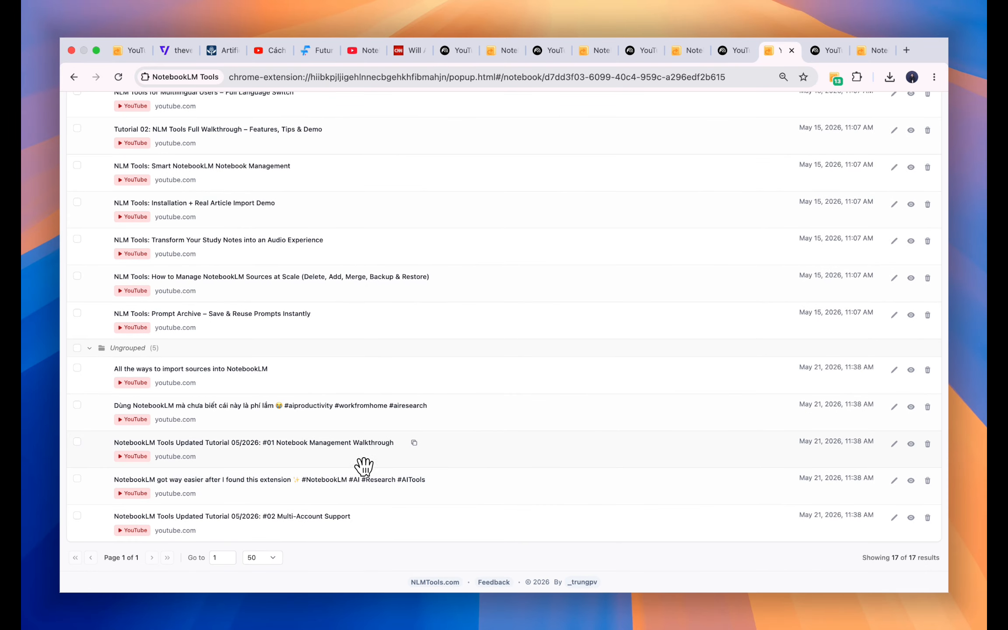
{"action": "scroll", "coordinate": [429, 446], "scroll_direction": "up", "scroll_amount": 2}
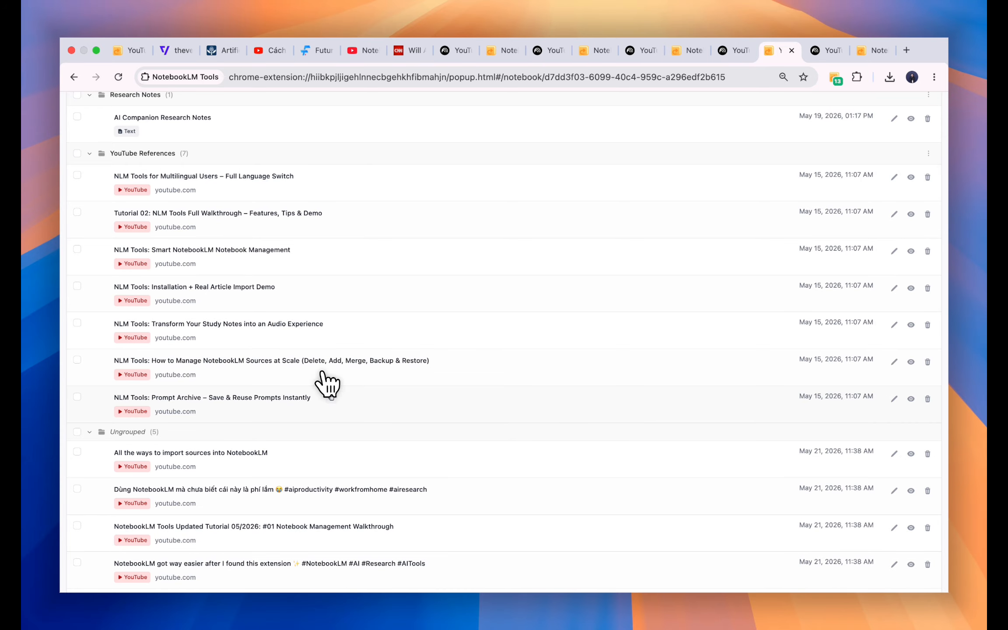
{"action": "scroll", "coordinate": [333, 398], "scroll_direction": "down", "scroll_amount": 2}
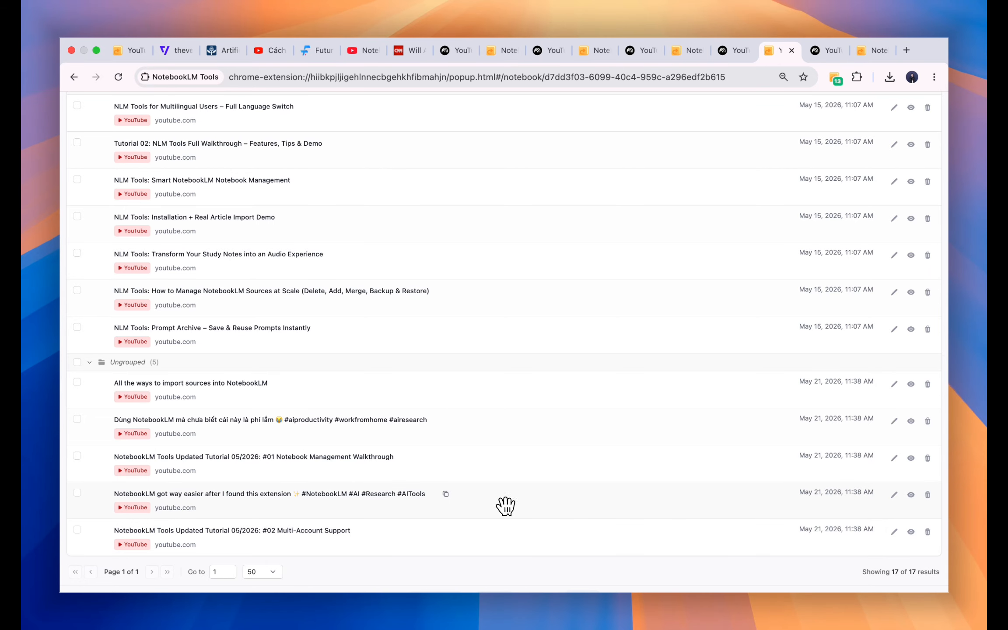
{"action": "scroll", "coordinate": [507, 505], "scroll_direction": "up", "scroll_amount": 10}
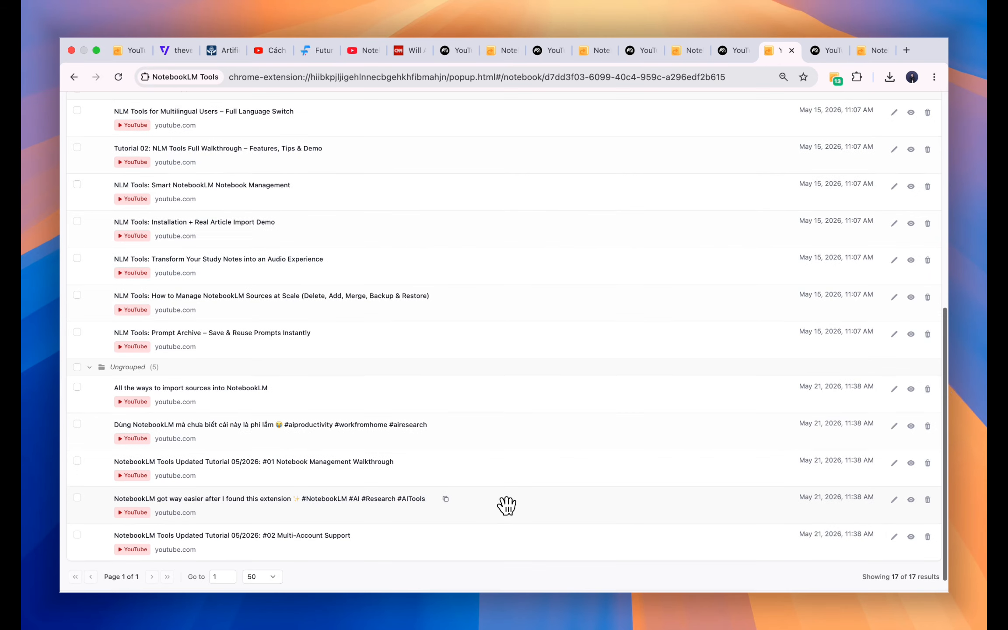